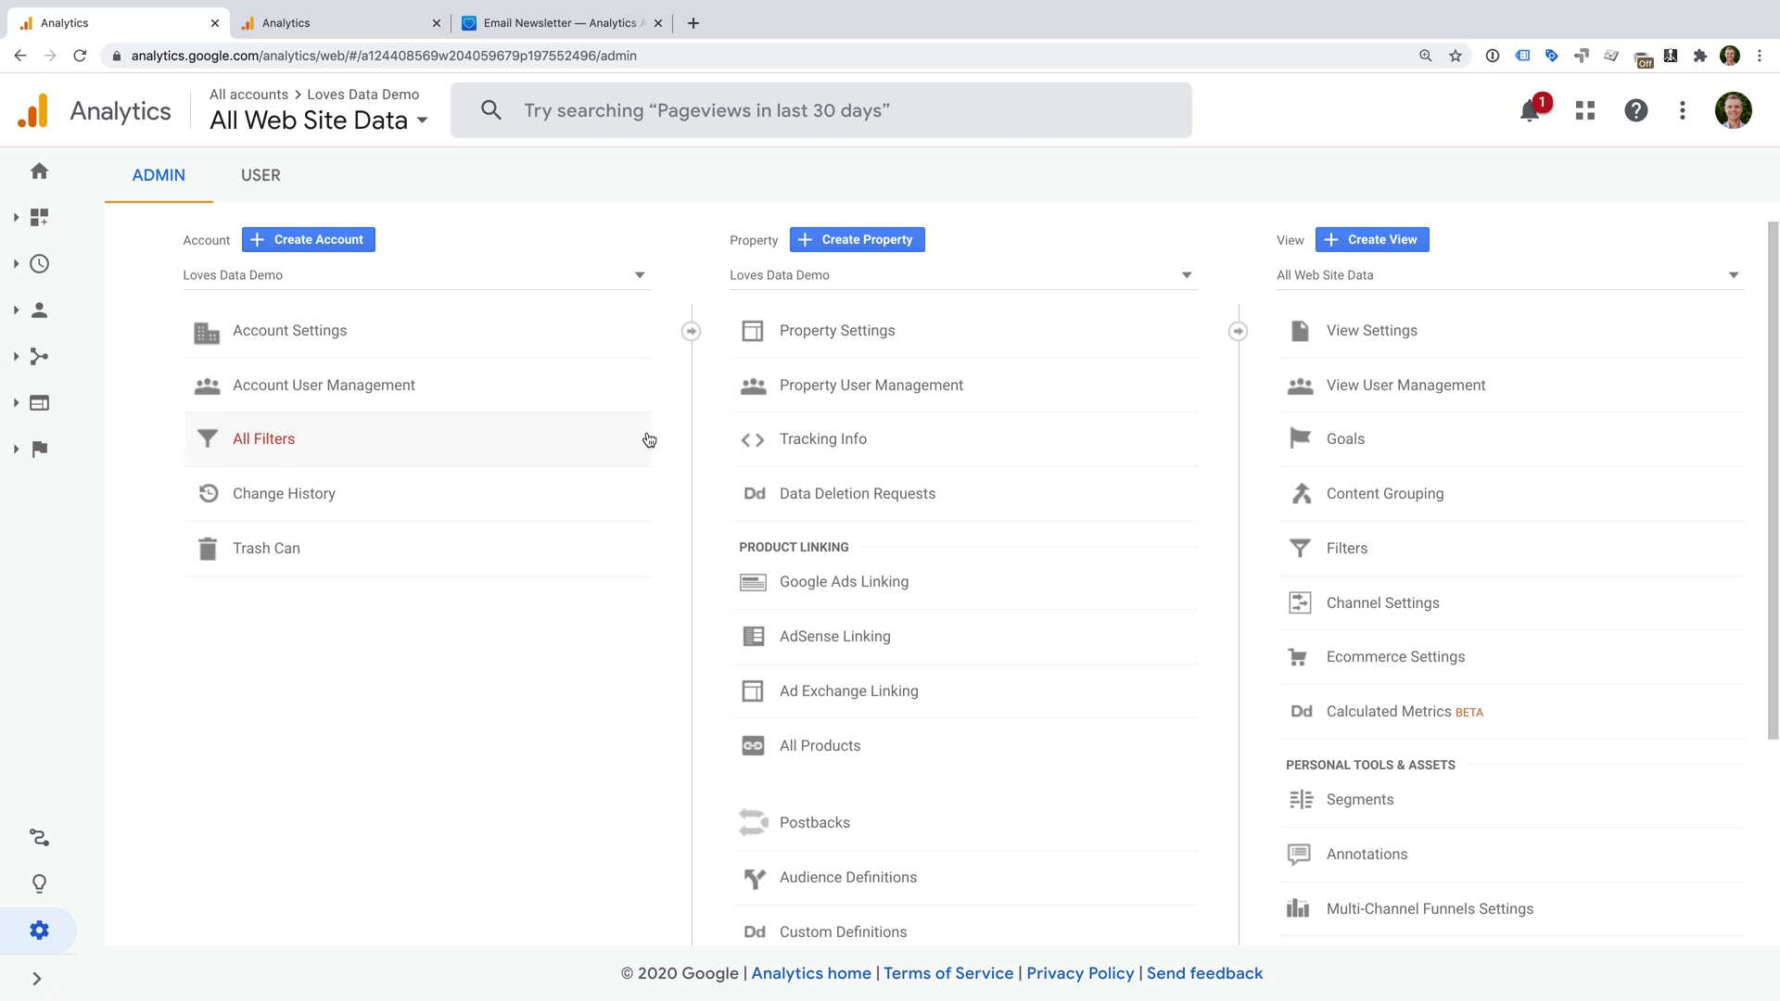
Open the Goals page of the All Web Site Data view, showing 20 goals left.
click(67, 974)
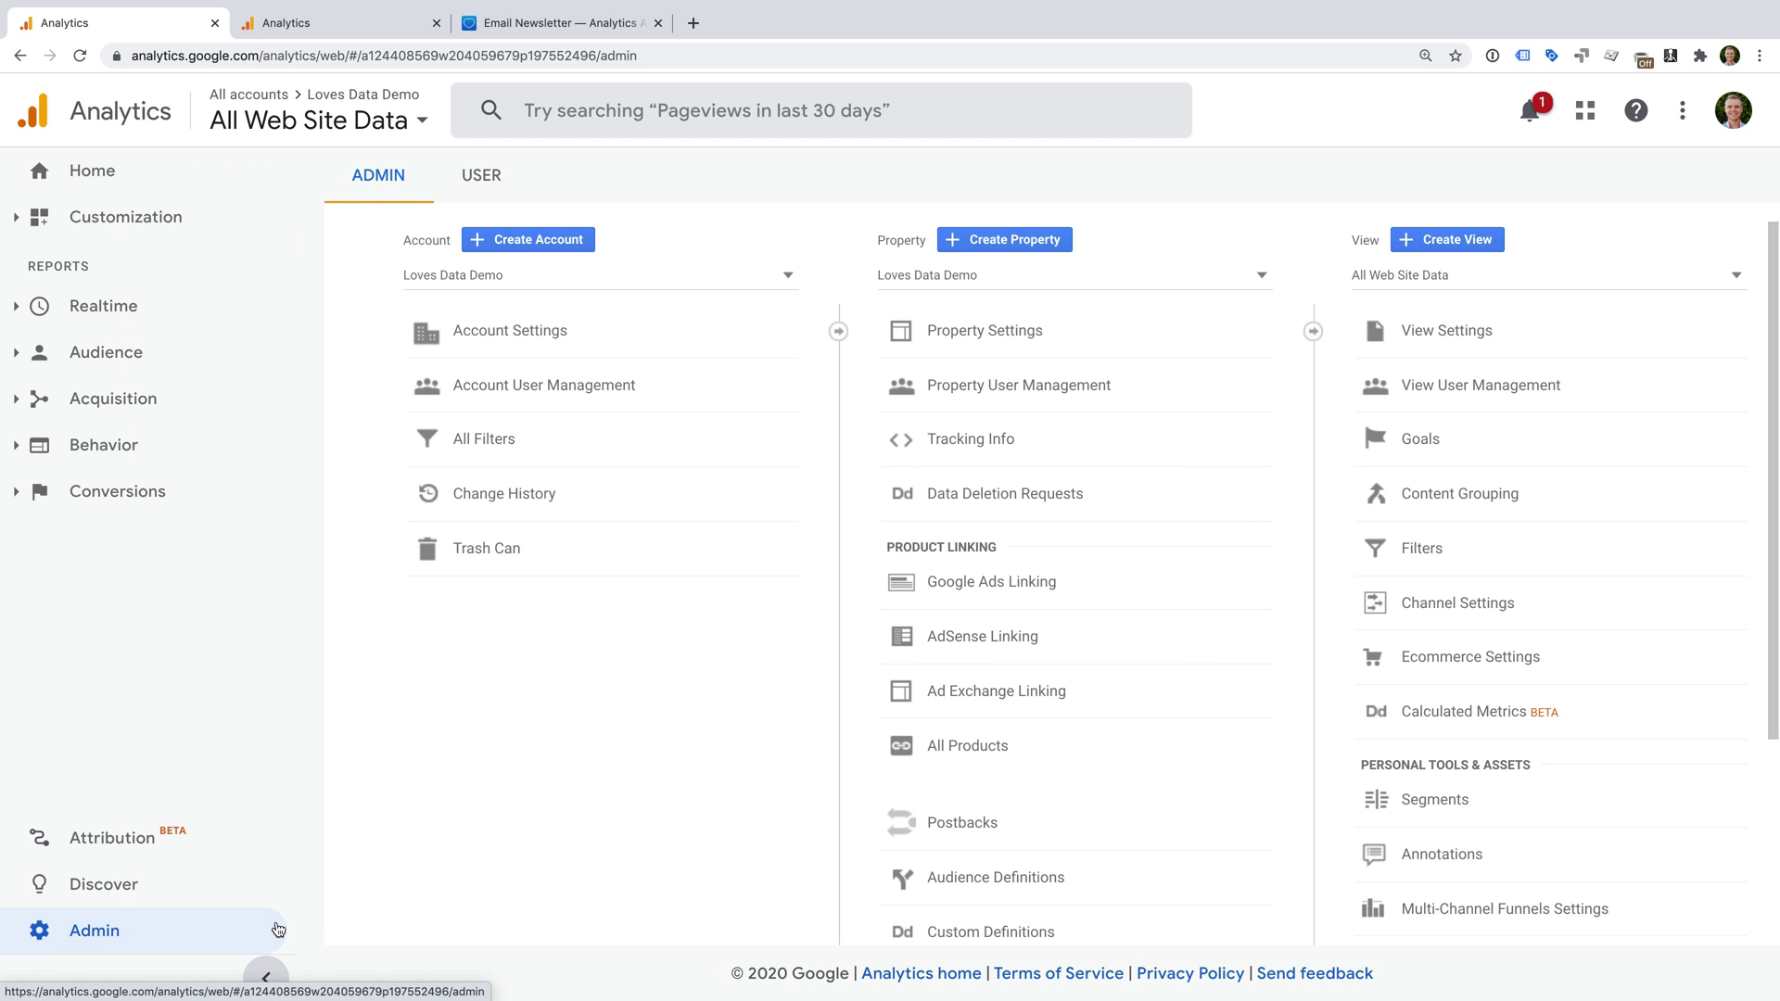
click(268, 974)
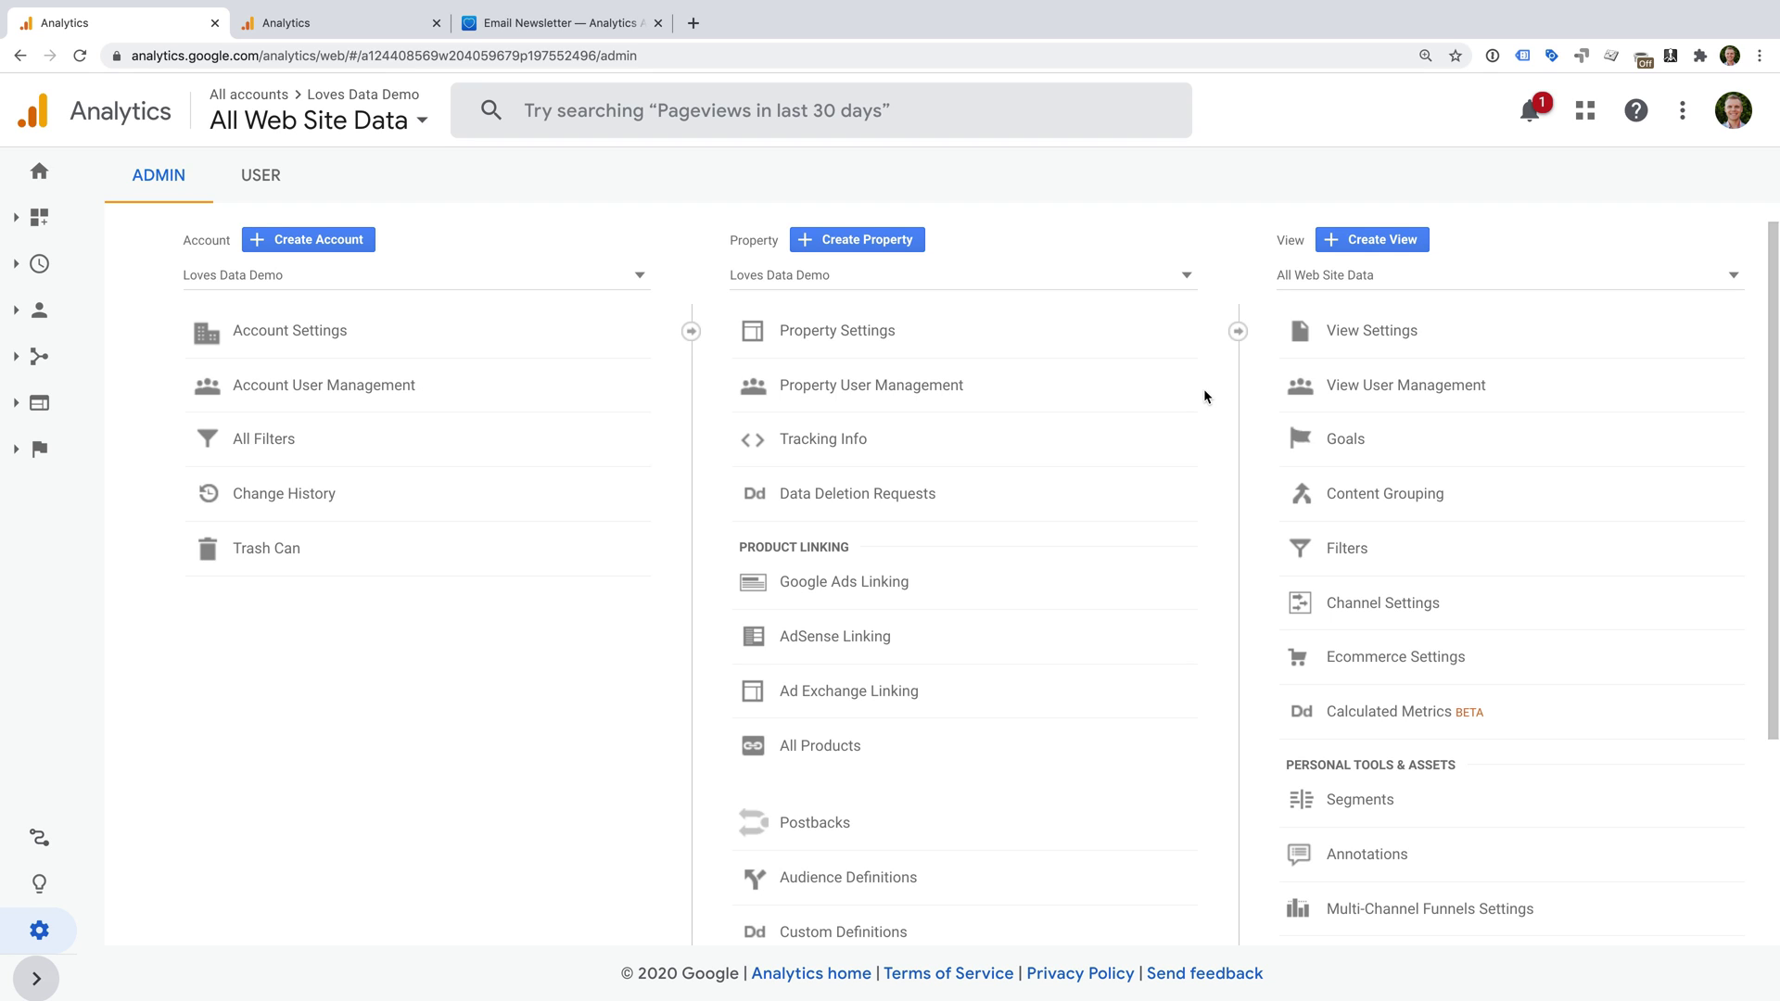
click(1420, 450)
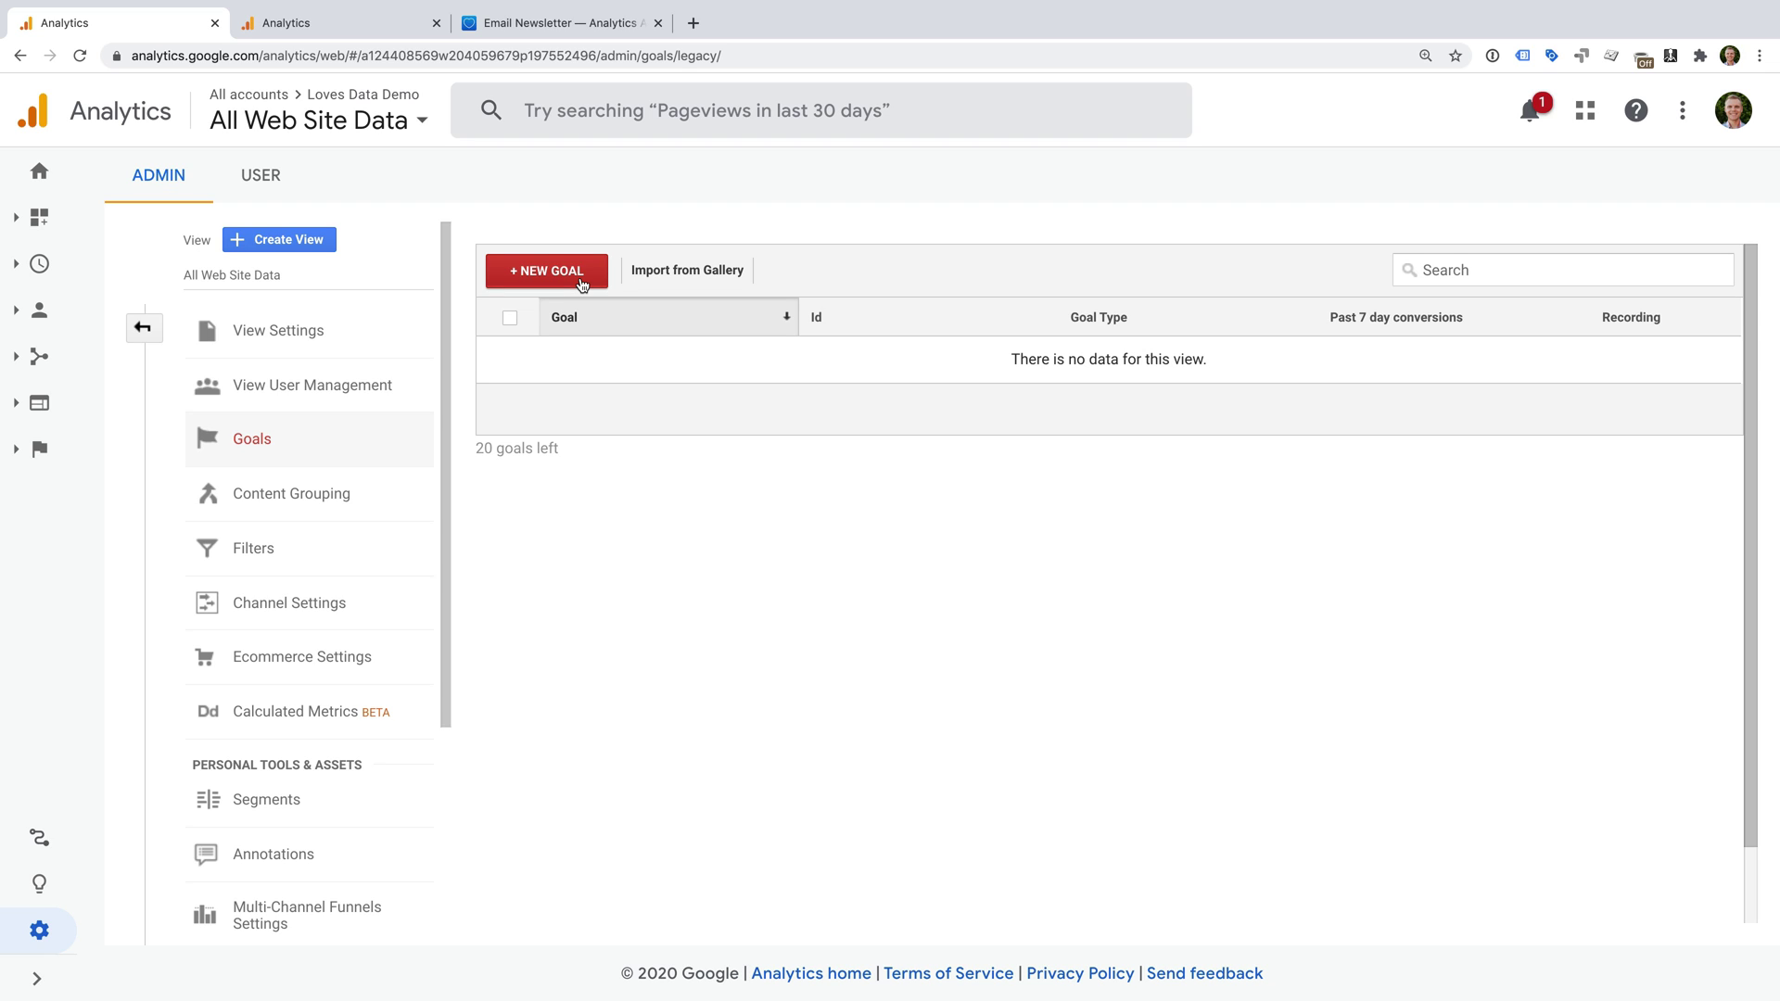
Start a new goal named 'Email Subscriber', keeping slot Goal Id 1 / Goal Set 1.
click(582, 281)
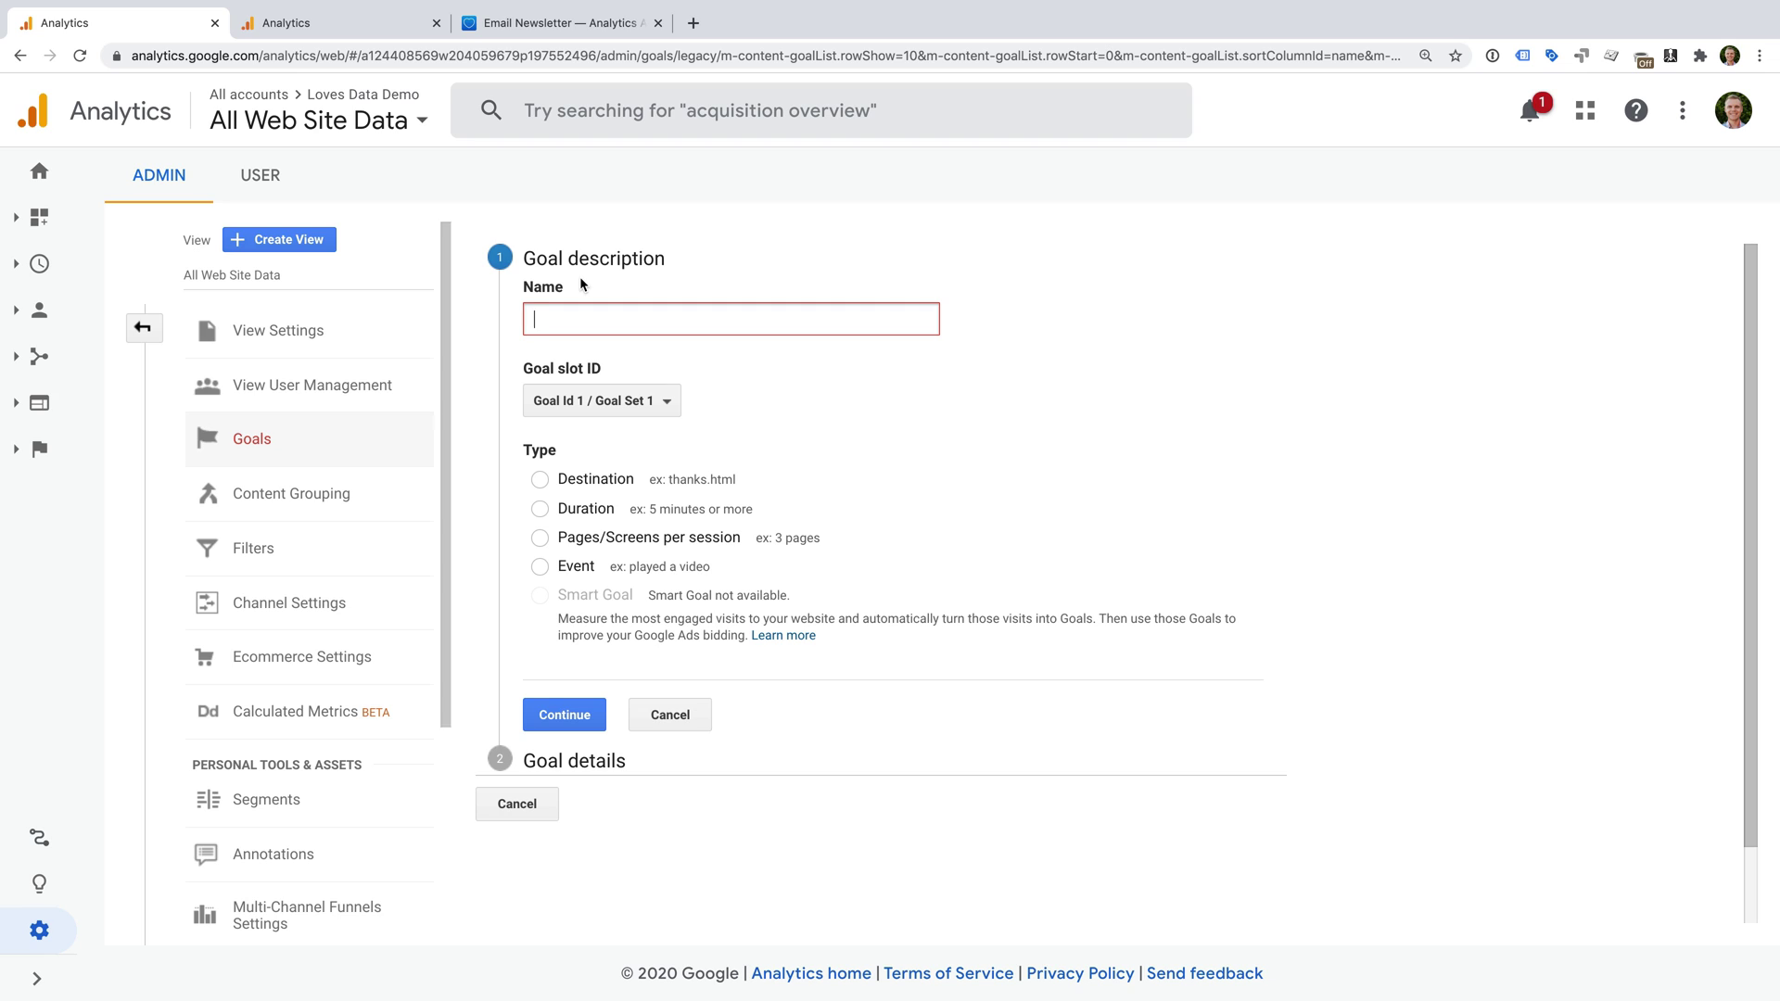
text(Email Subscriber)
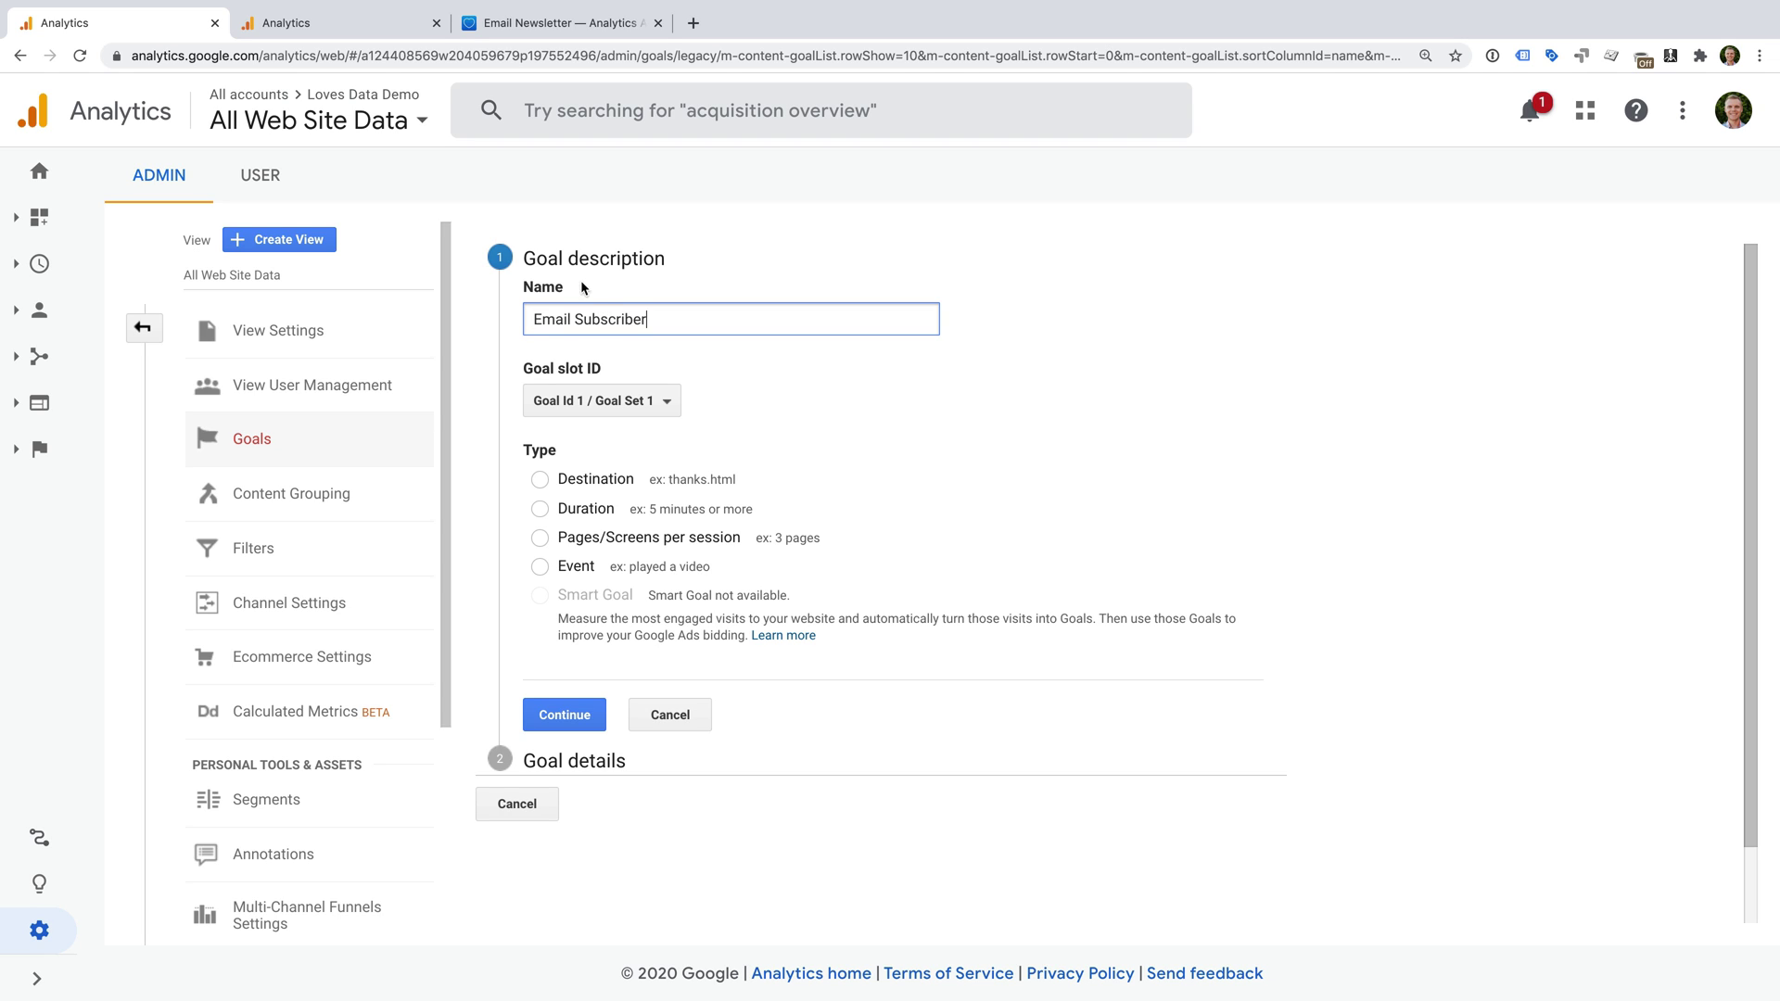
click(672, 414)
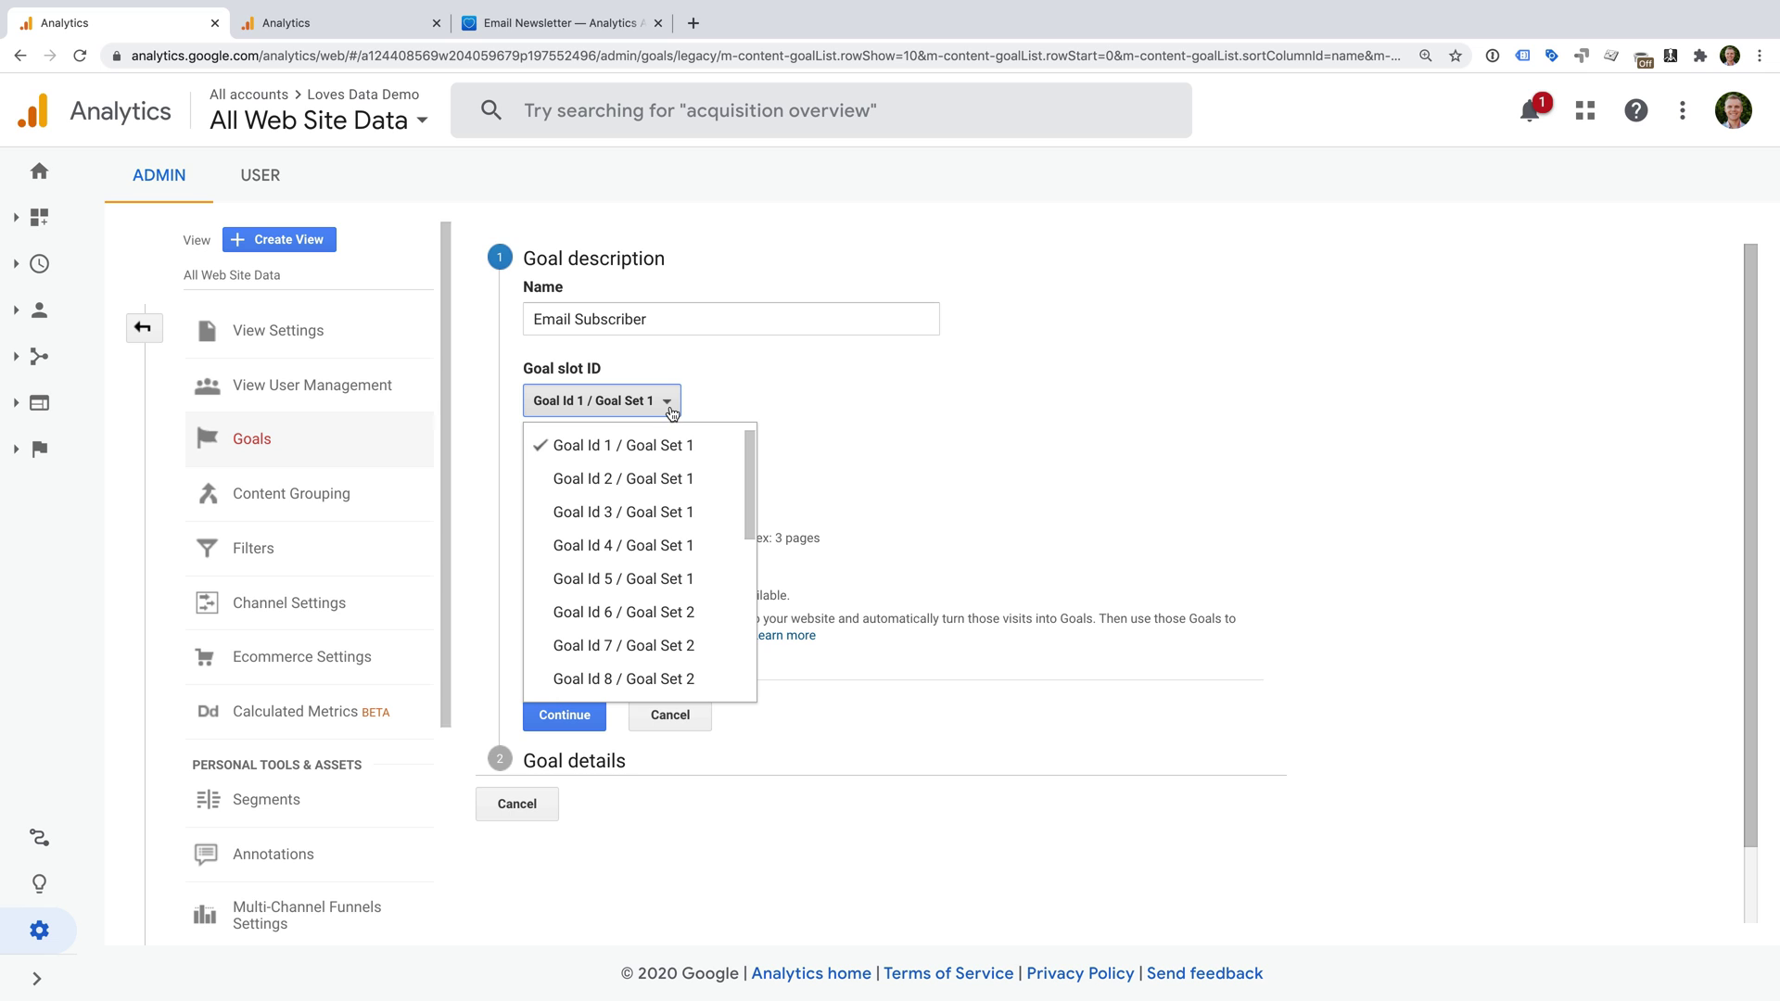
scroll(709, 521, down, 3)
scroll(711, 526, down, 5)
scroll(709, 522, up, 7)
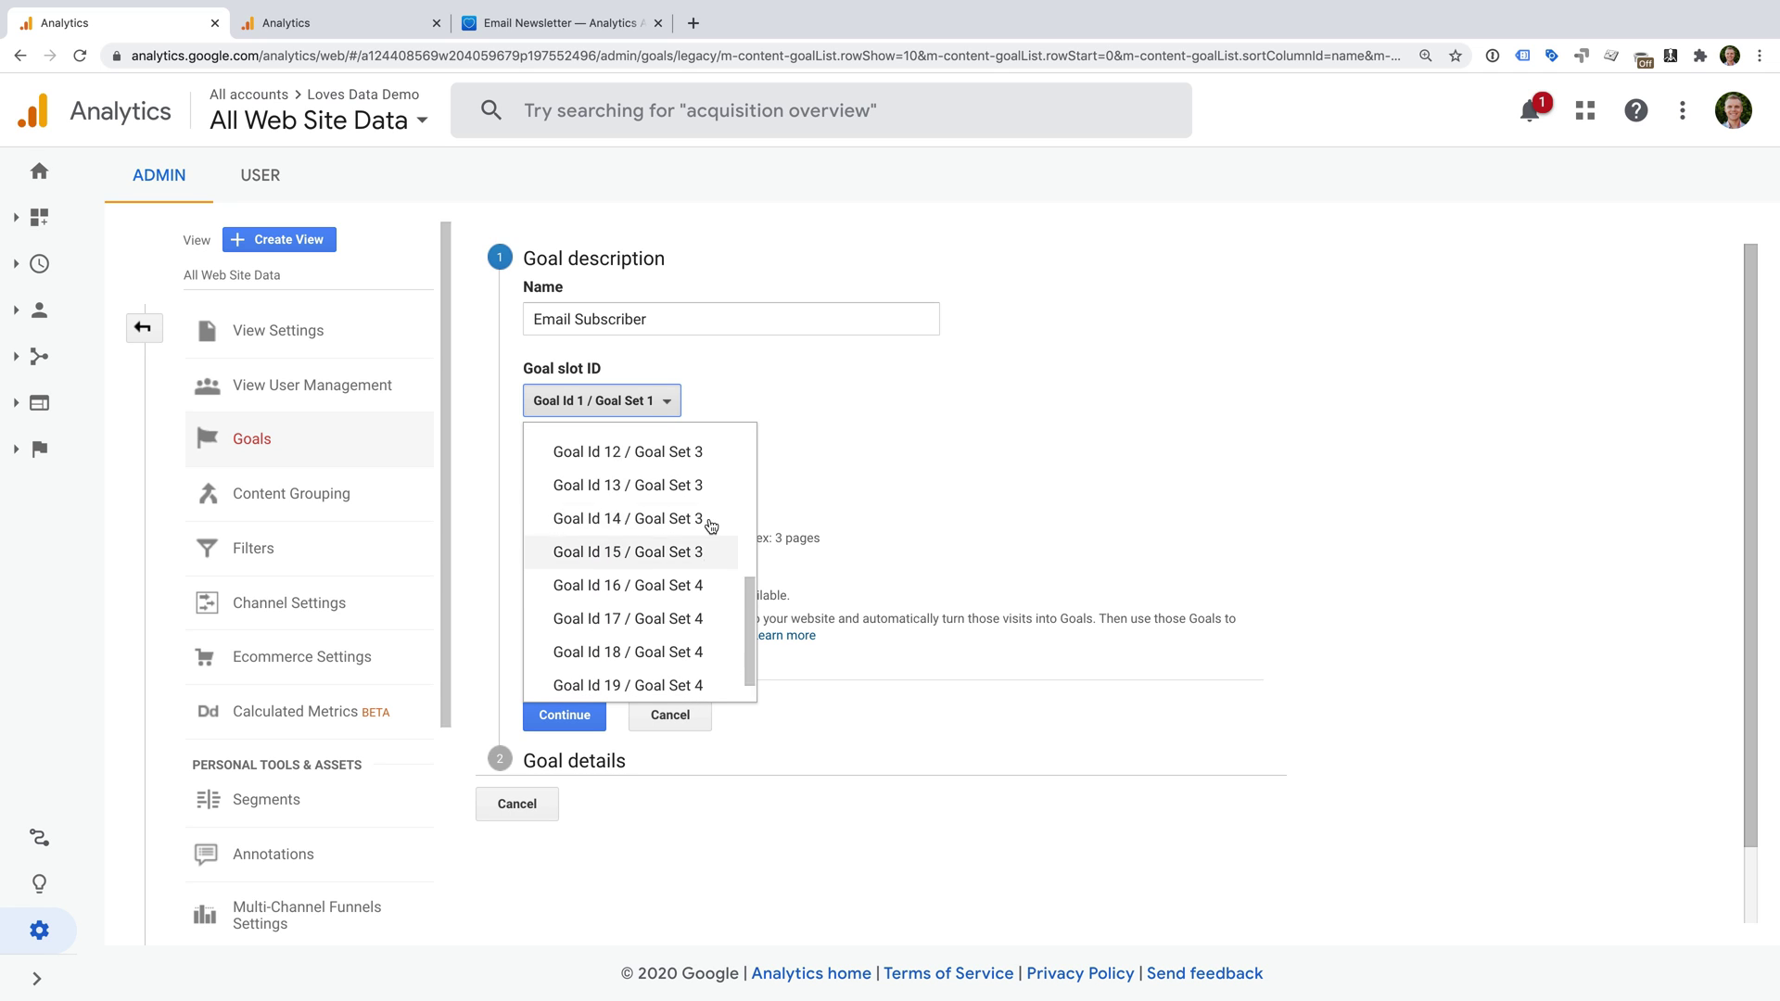
click(837, 382)
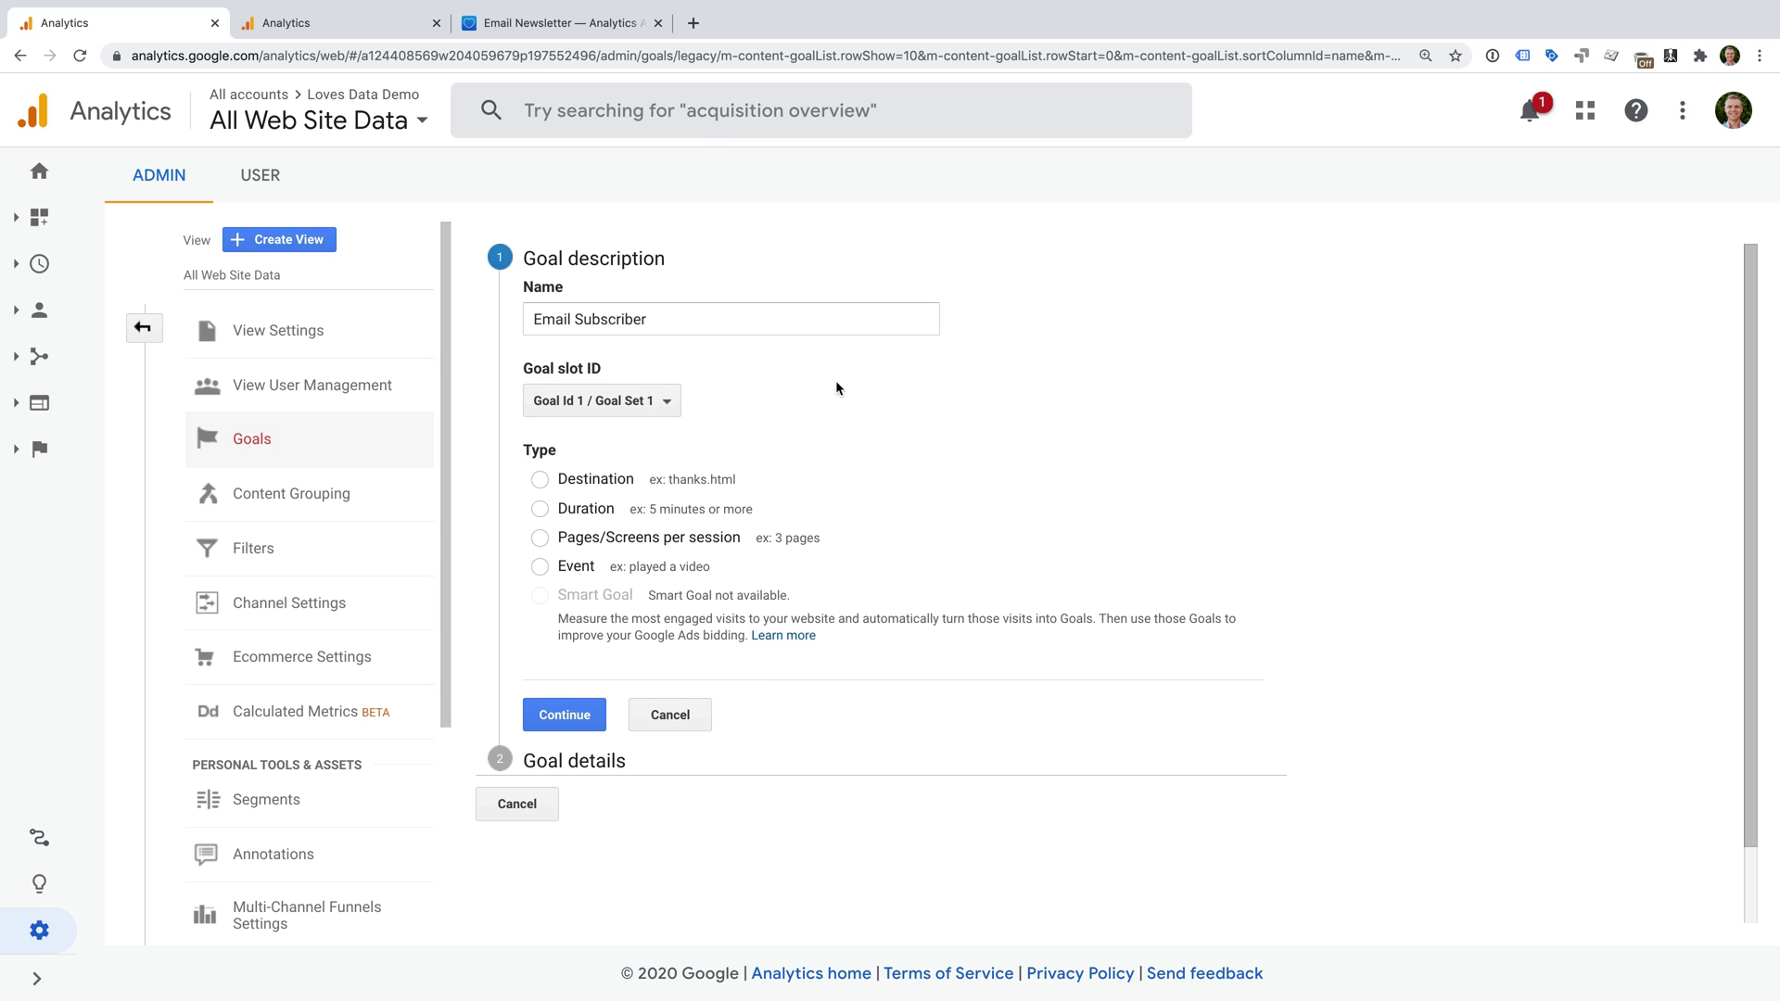
click(390, 30)
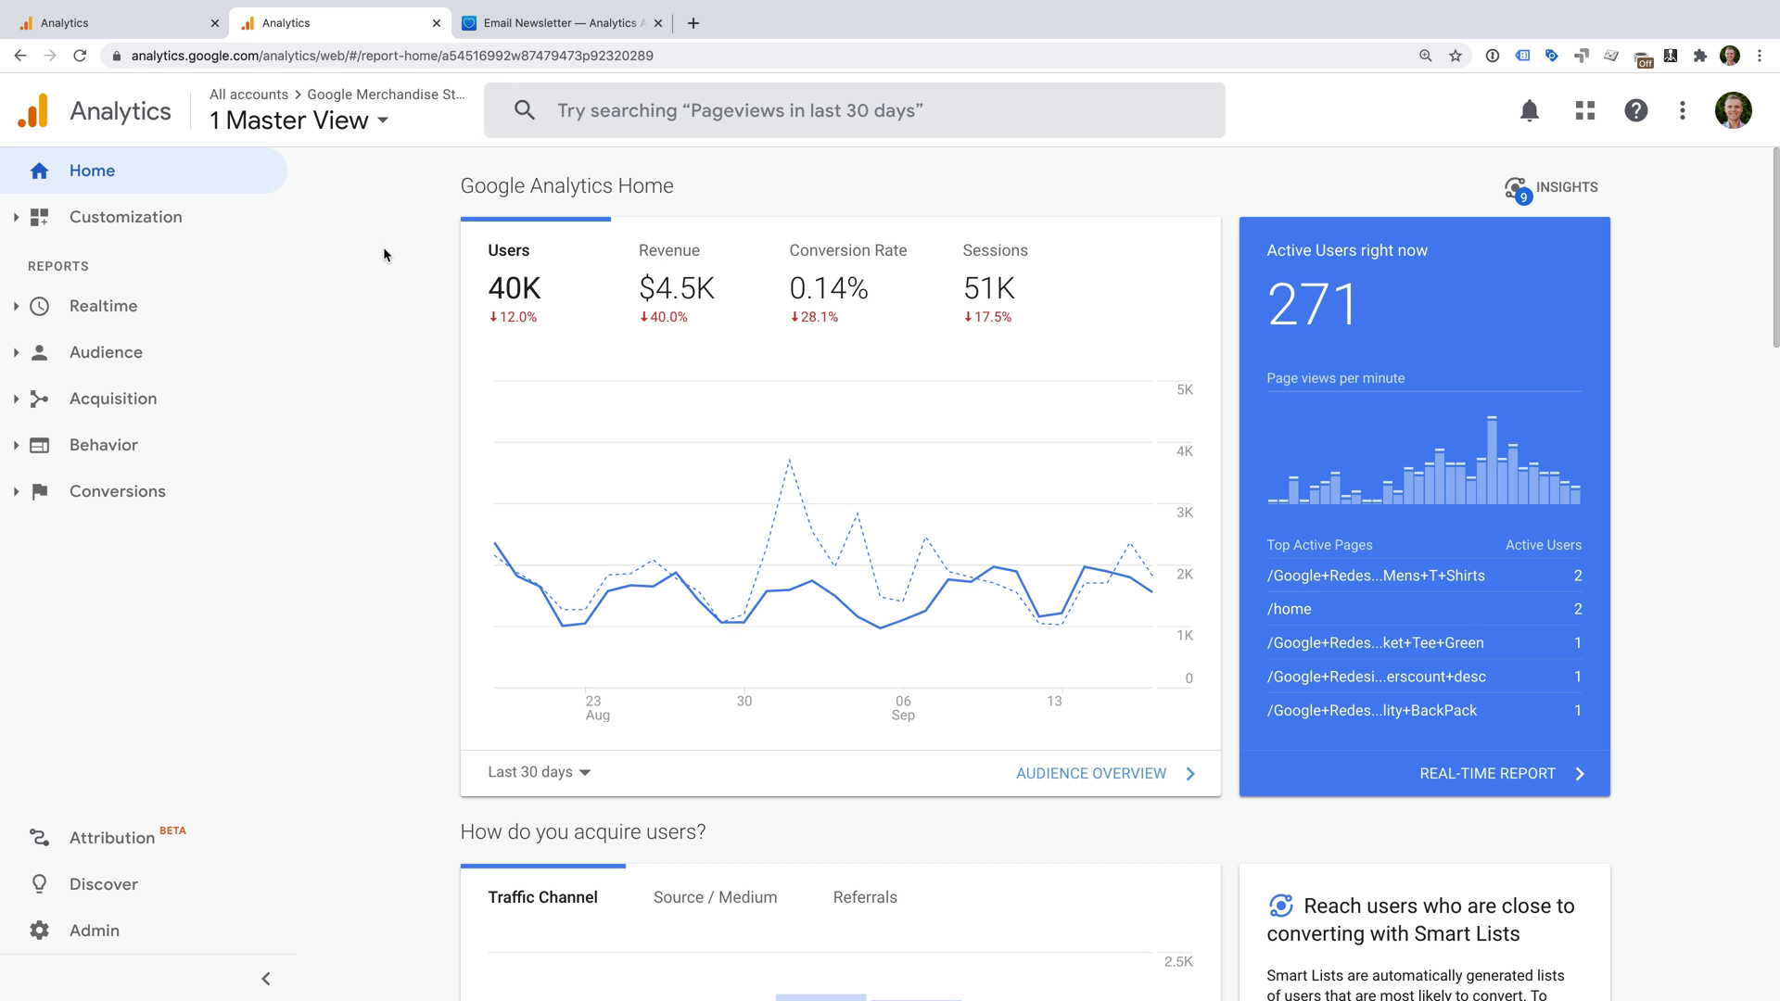
click(133, 405)
click(159, 481)
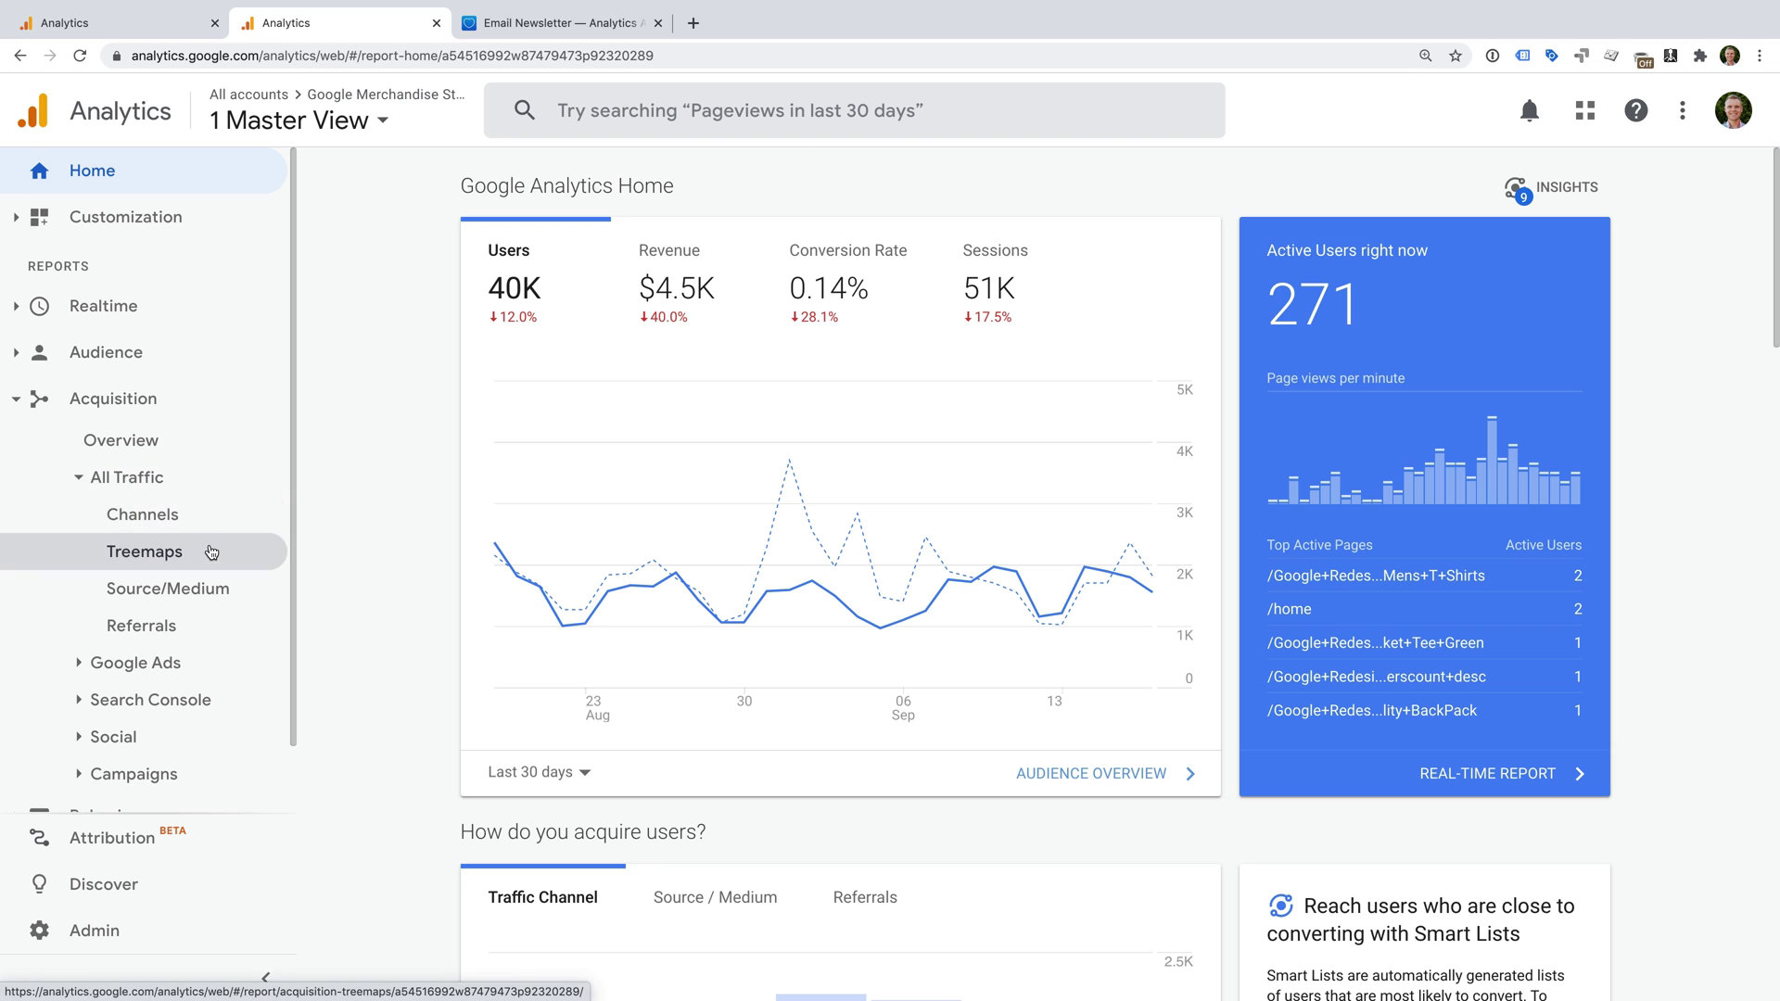
click(197, 527)
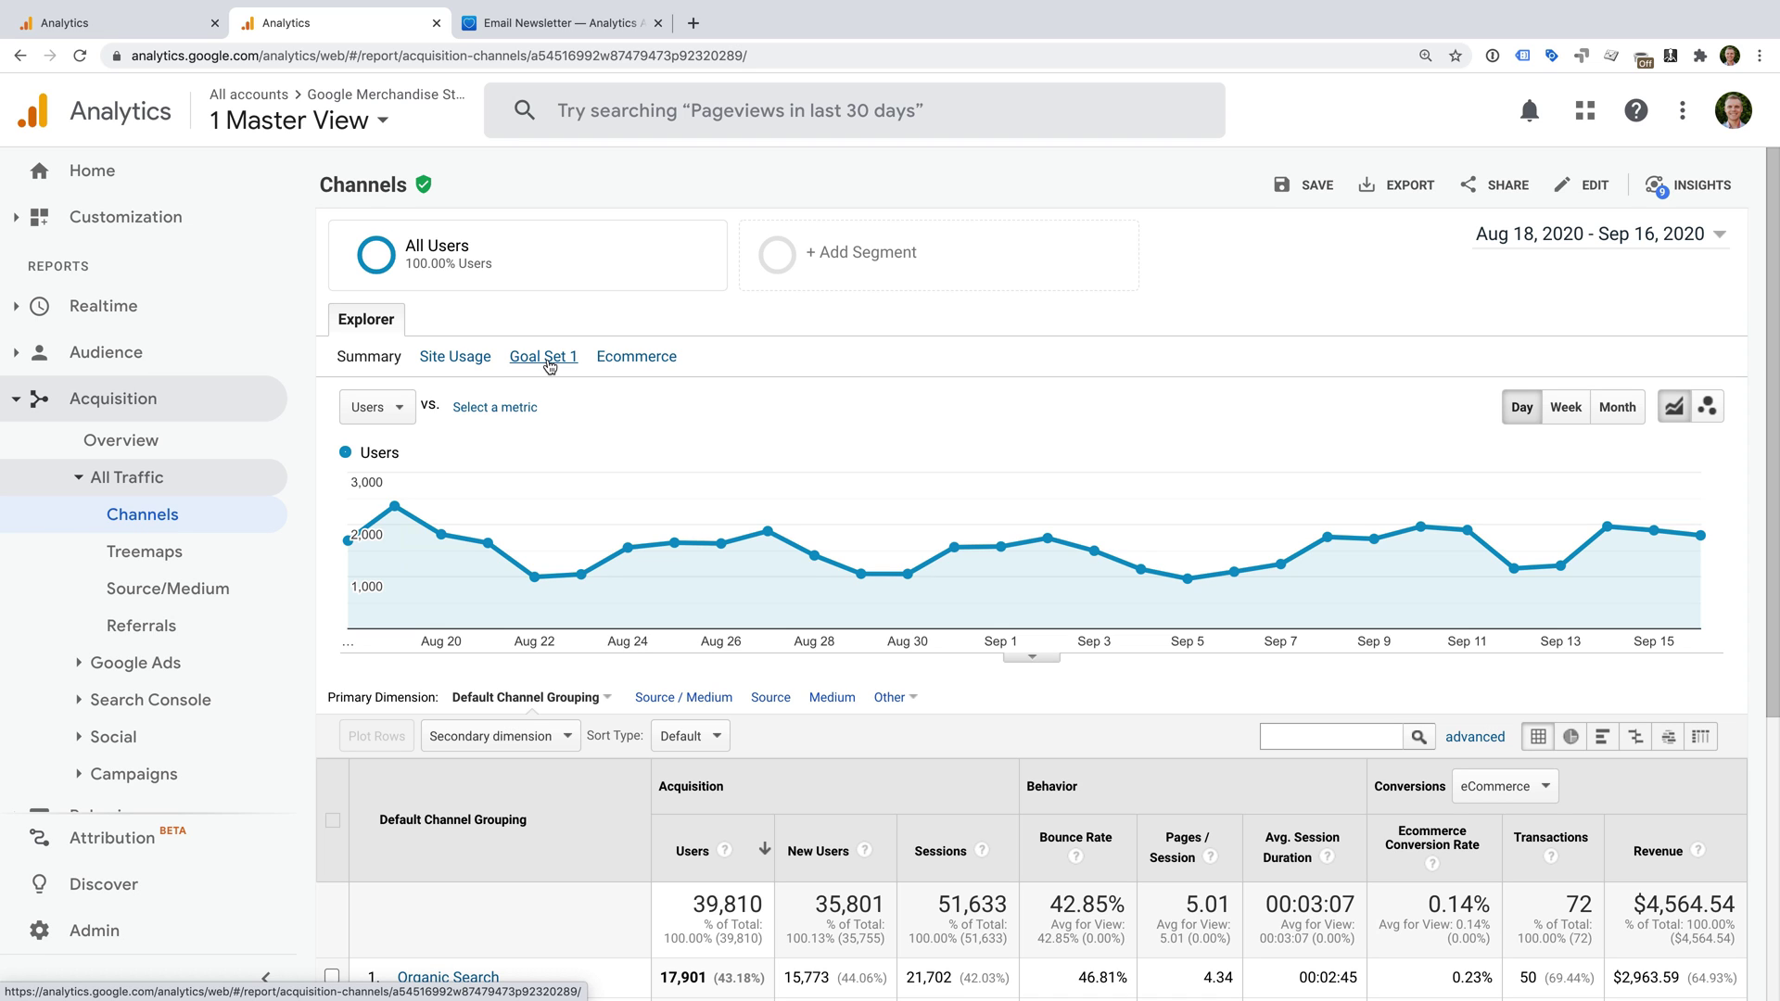
click(550, 365)
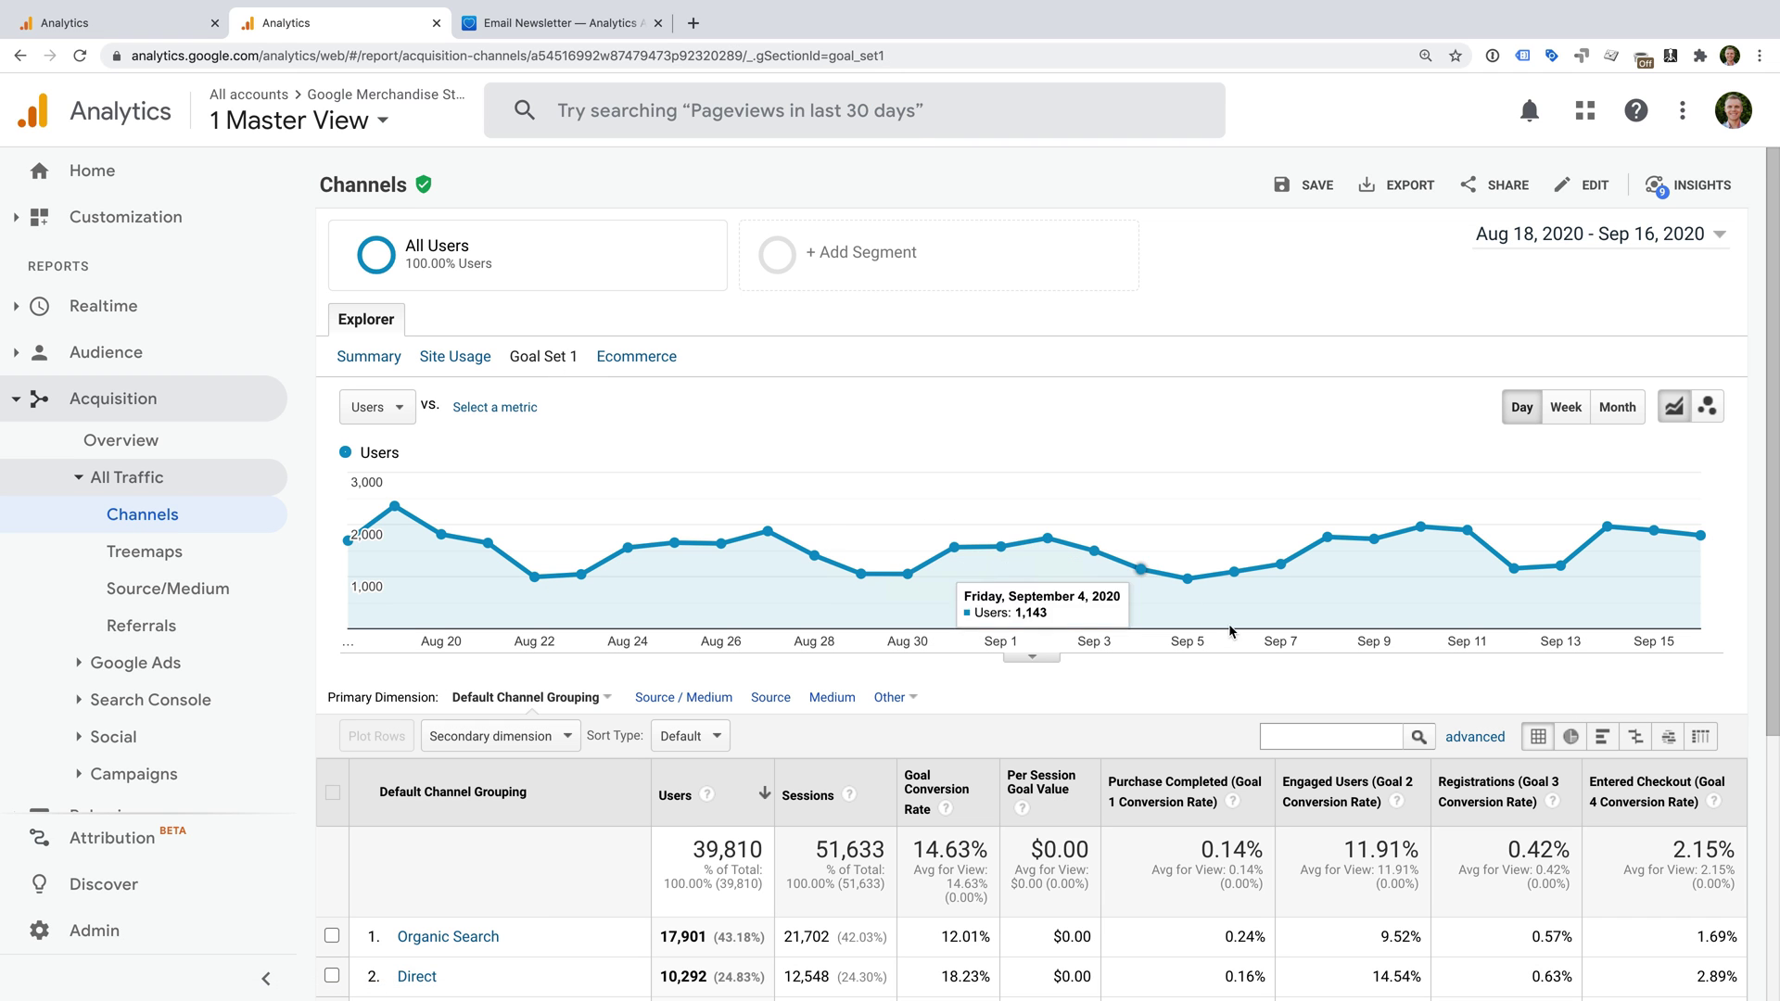
scroll(1276, 665, down, 2)
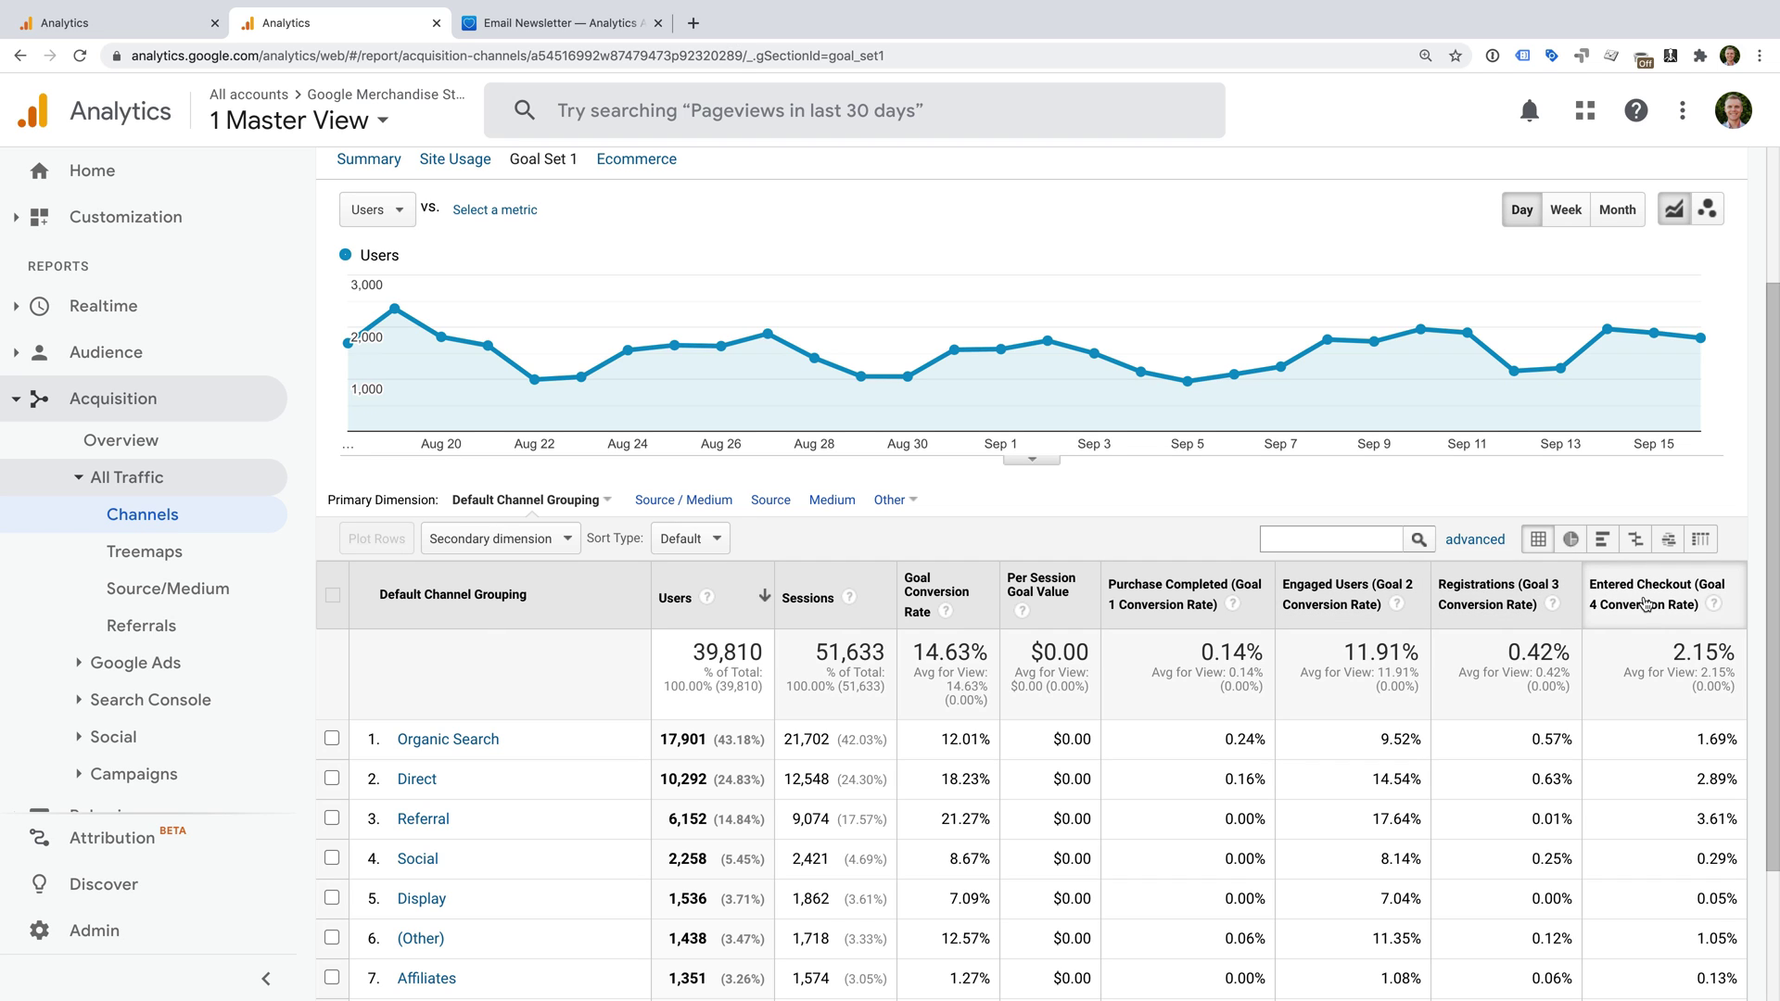
scroll(957, 491, up, 2)
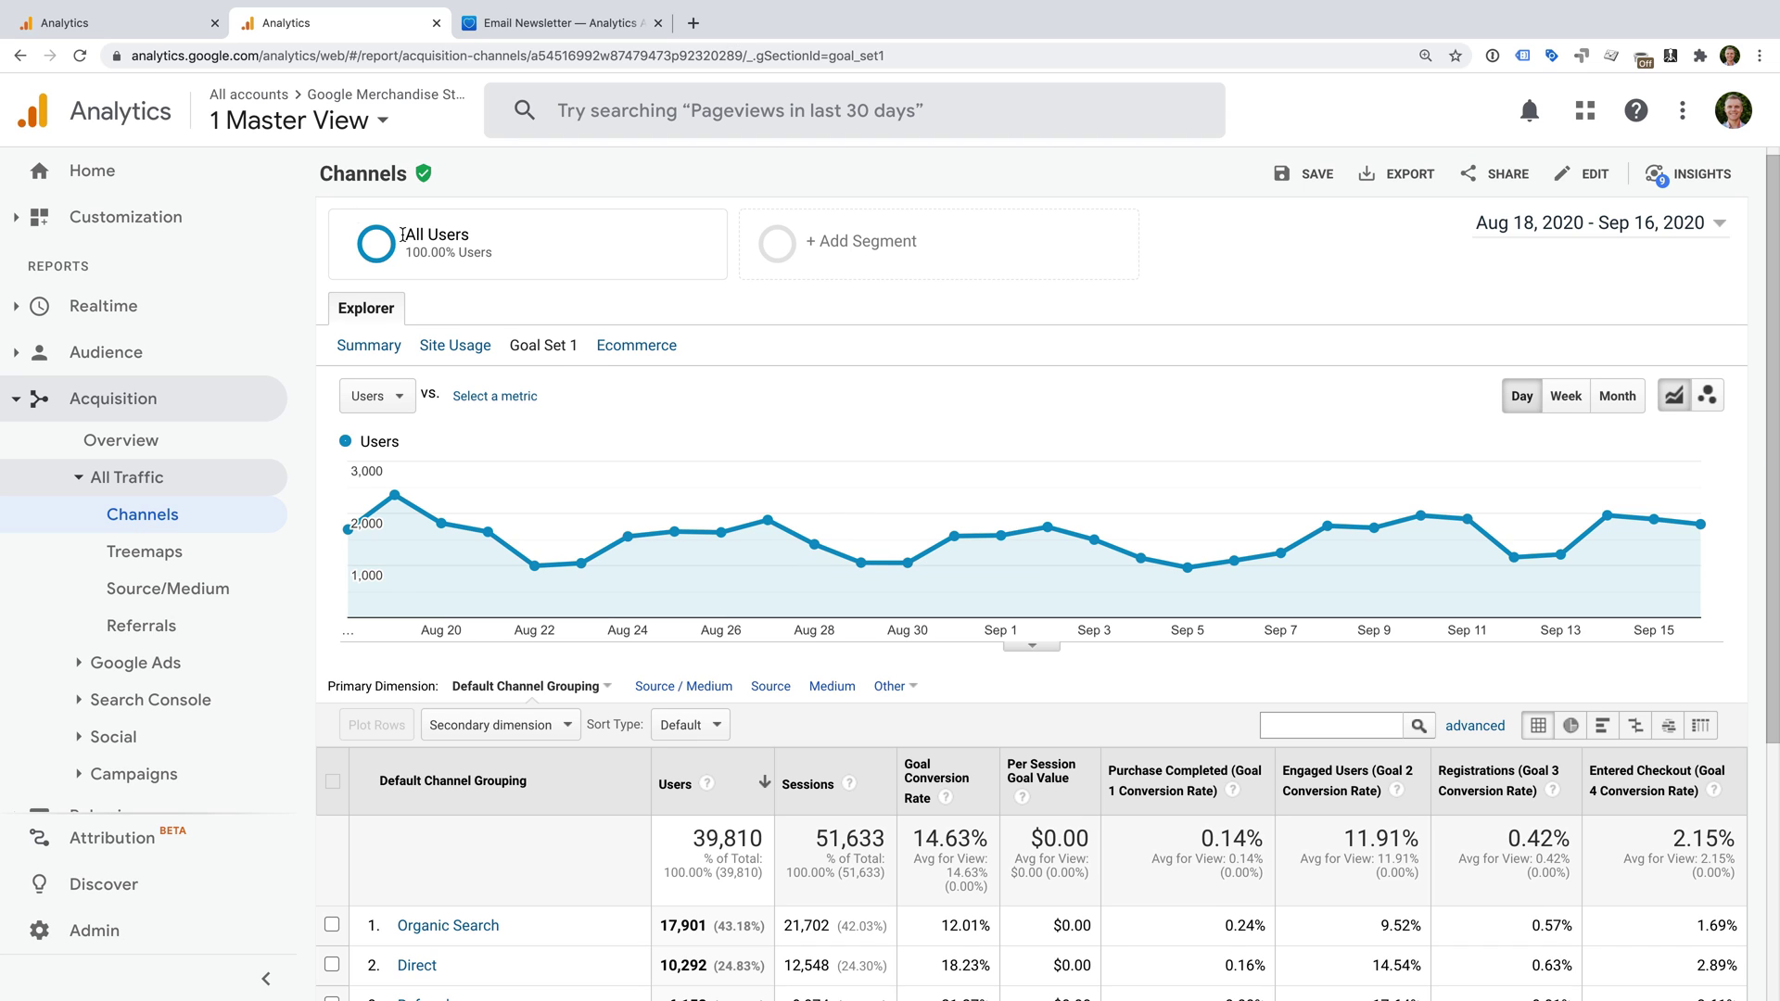
click(144, 20)
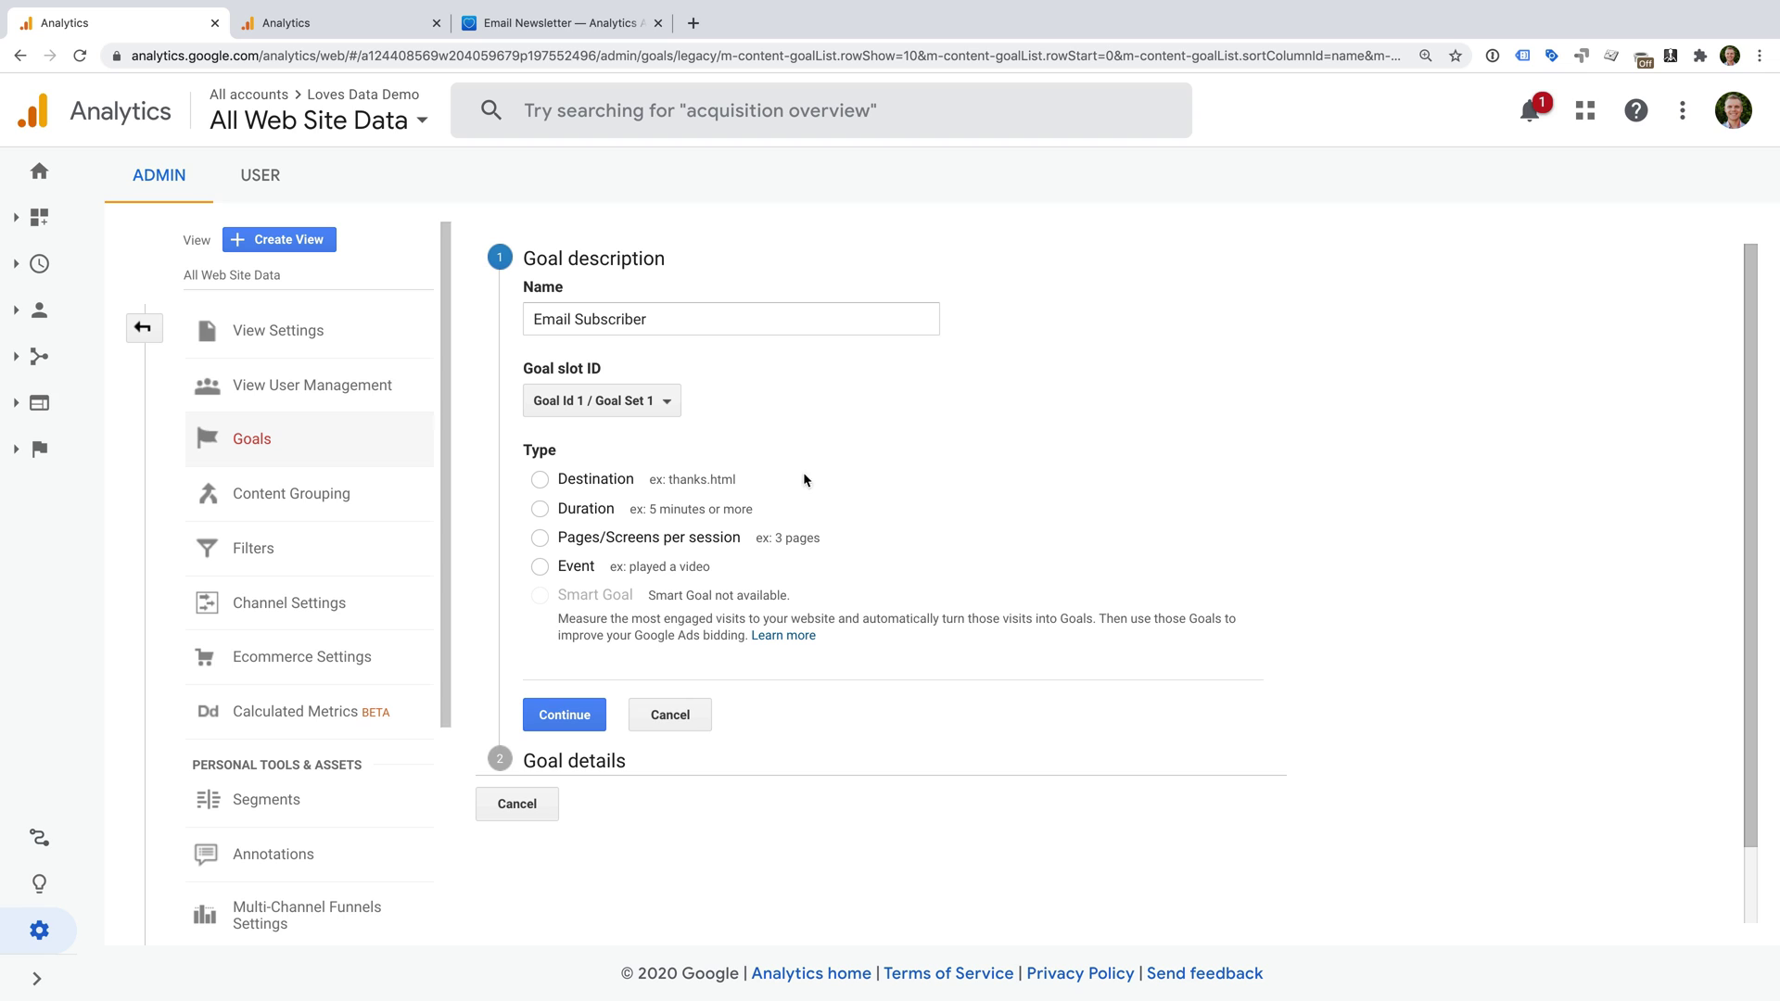
Choose Destination as the Email Subscriber goal's type.
click(536, 479)
Try Duration and Pages/Screens per session, ending with Event as the goal type.
click(610, 512)
click(600, 547)
click(541, 567)
Set the goal type back to Destination and continue to Goal details.
click(539, 479)
click(577, 715)
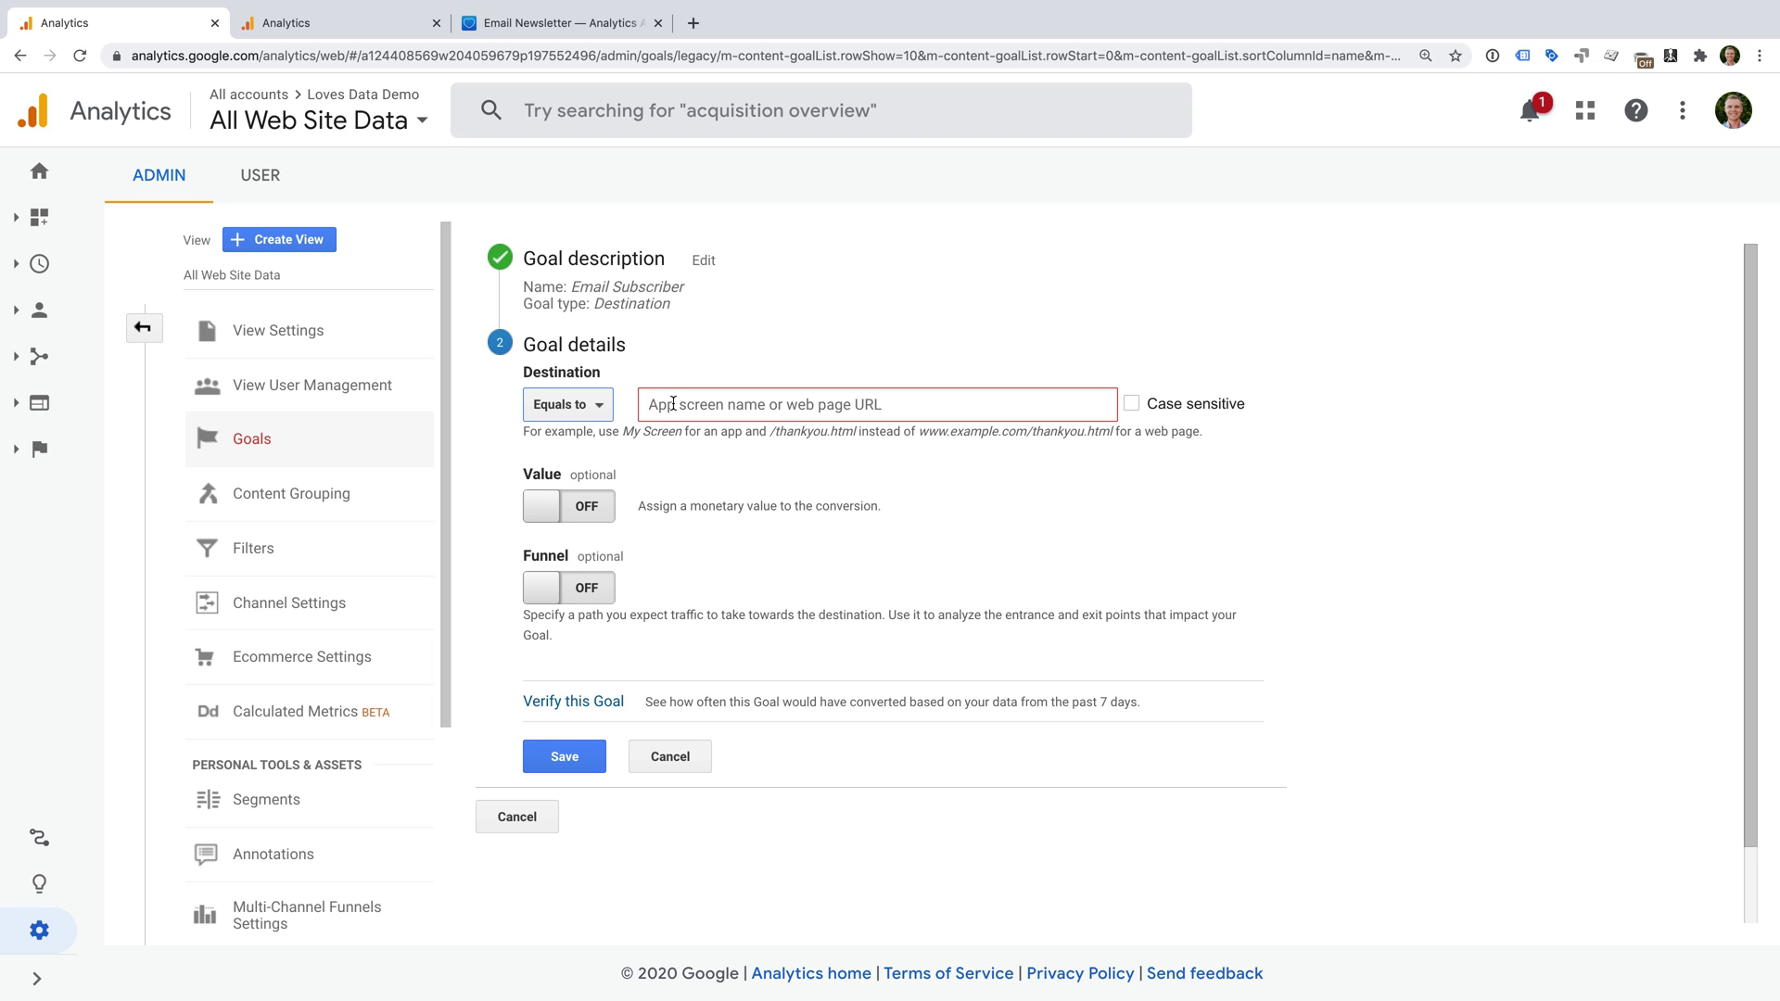
Switch to the Email Newsletter signup page and select its full web address.
click(576, 26)
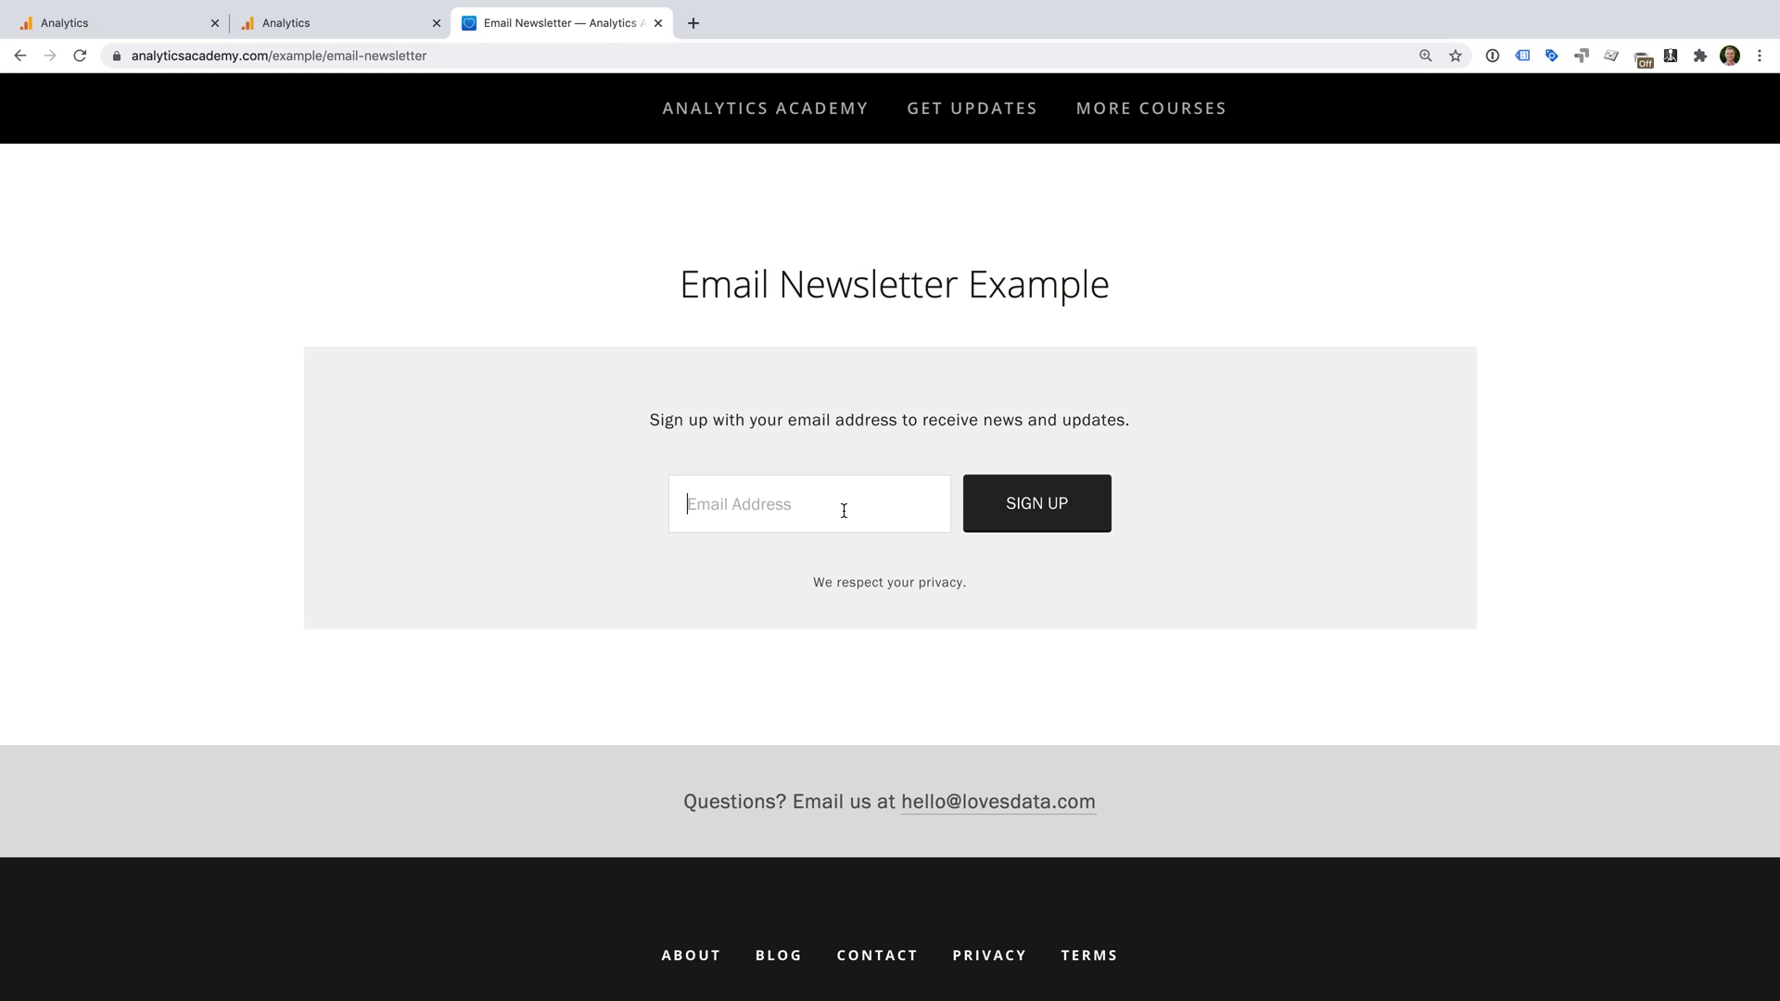
double_click(390, 53)
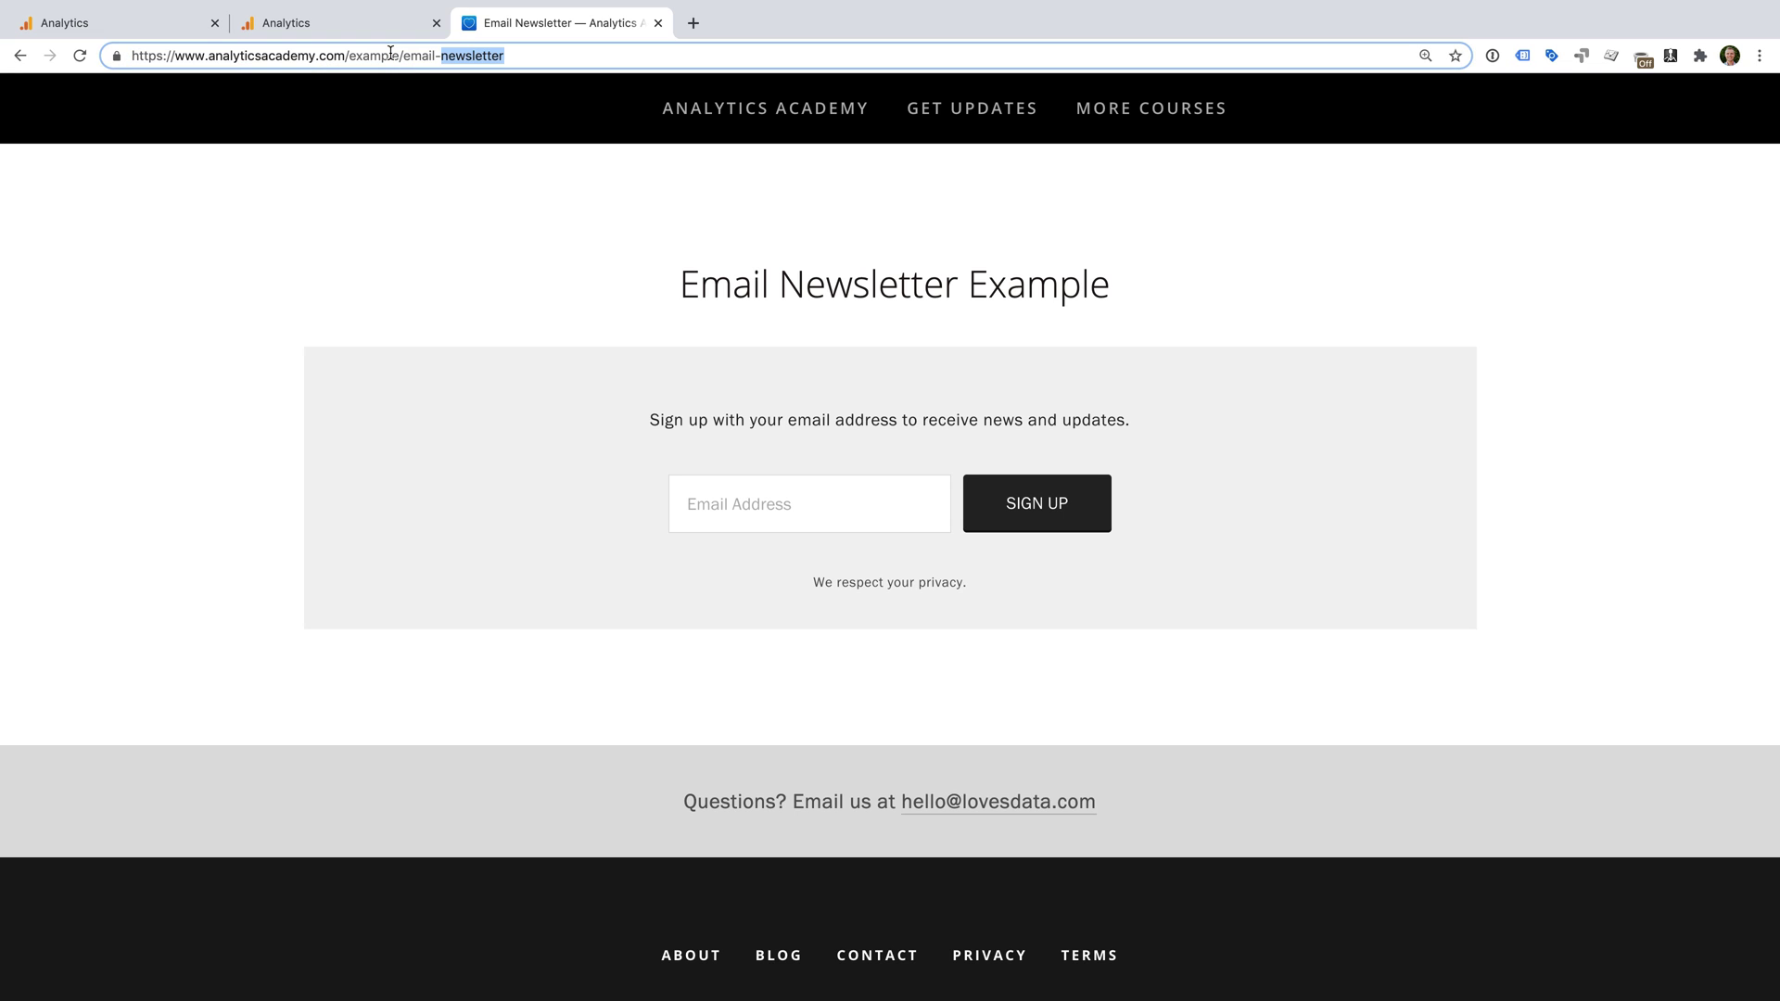
double_click(390, 53)
triple_click(390, 52)
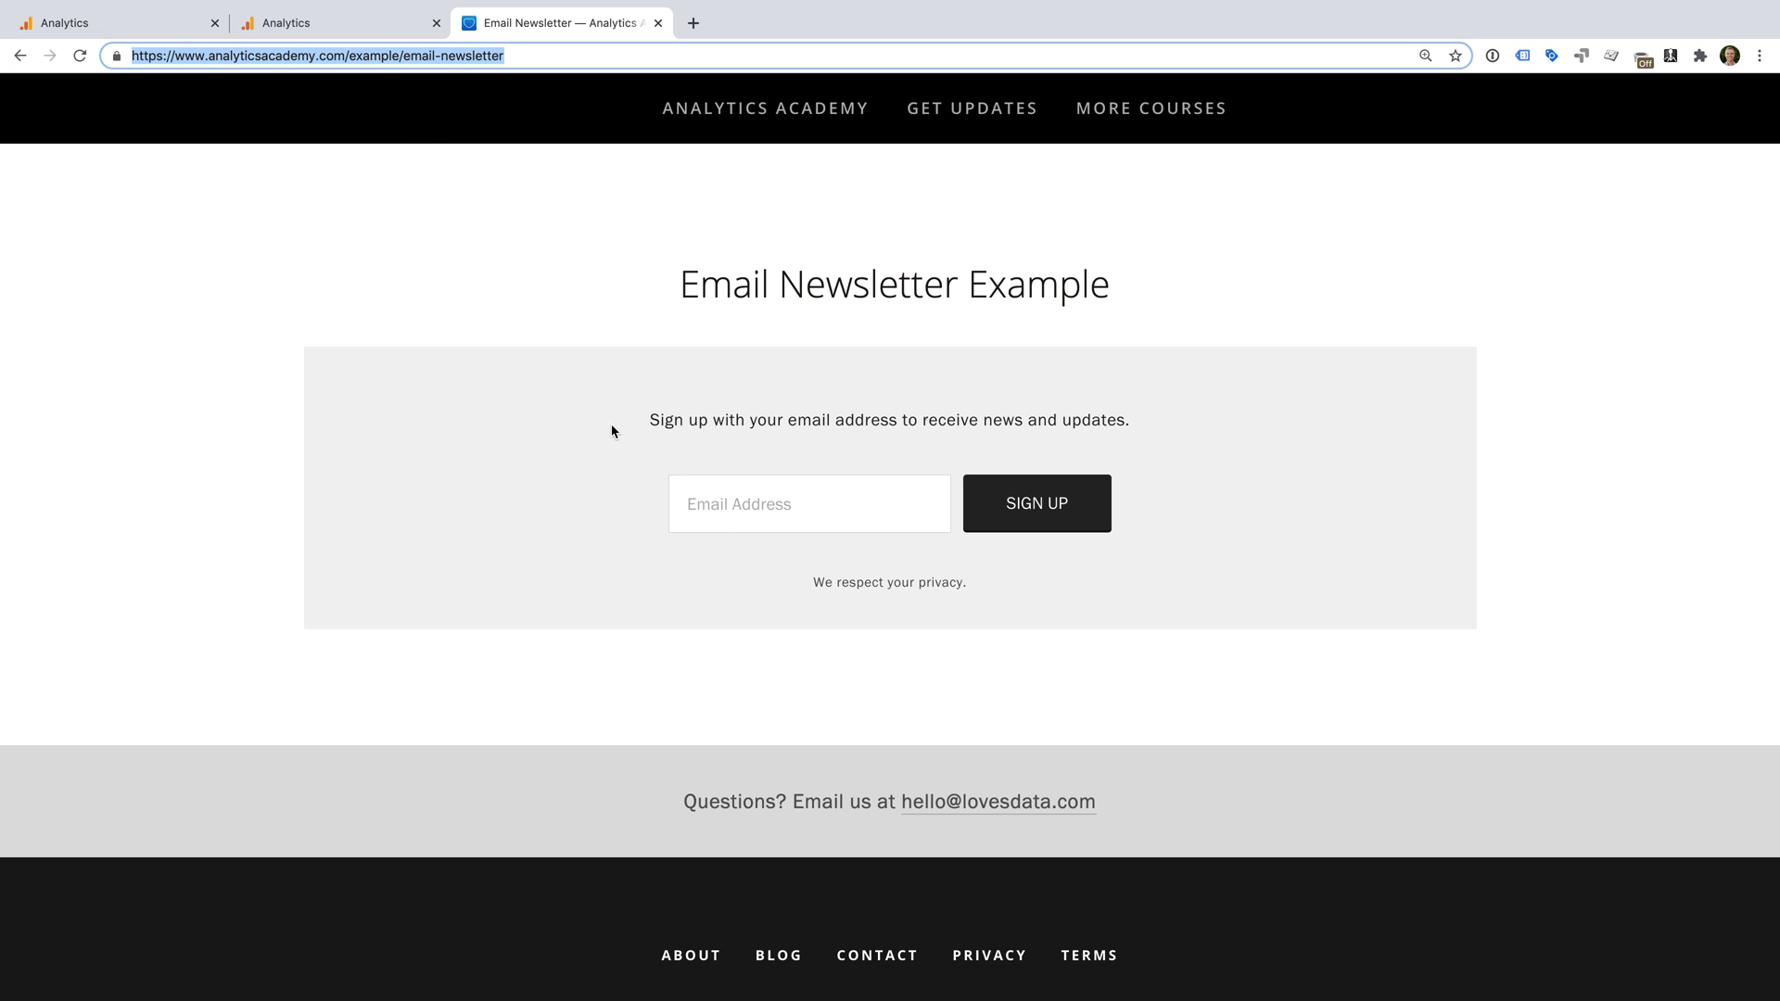
Sign up for the newsletter with an email address, then select the /example/thank-you page address.
click(727, 522)
click(1030, 517)
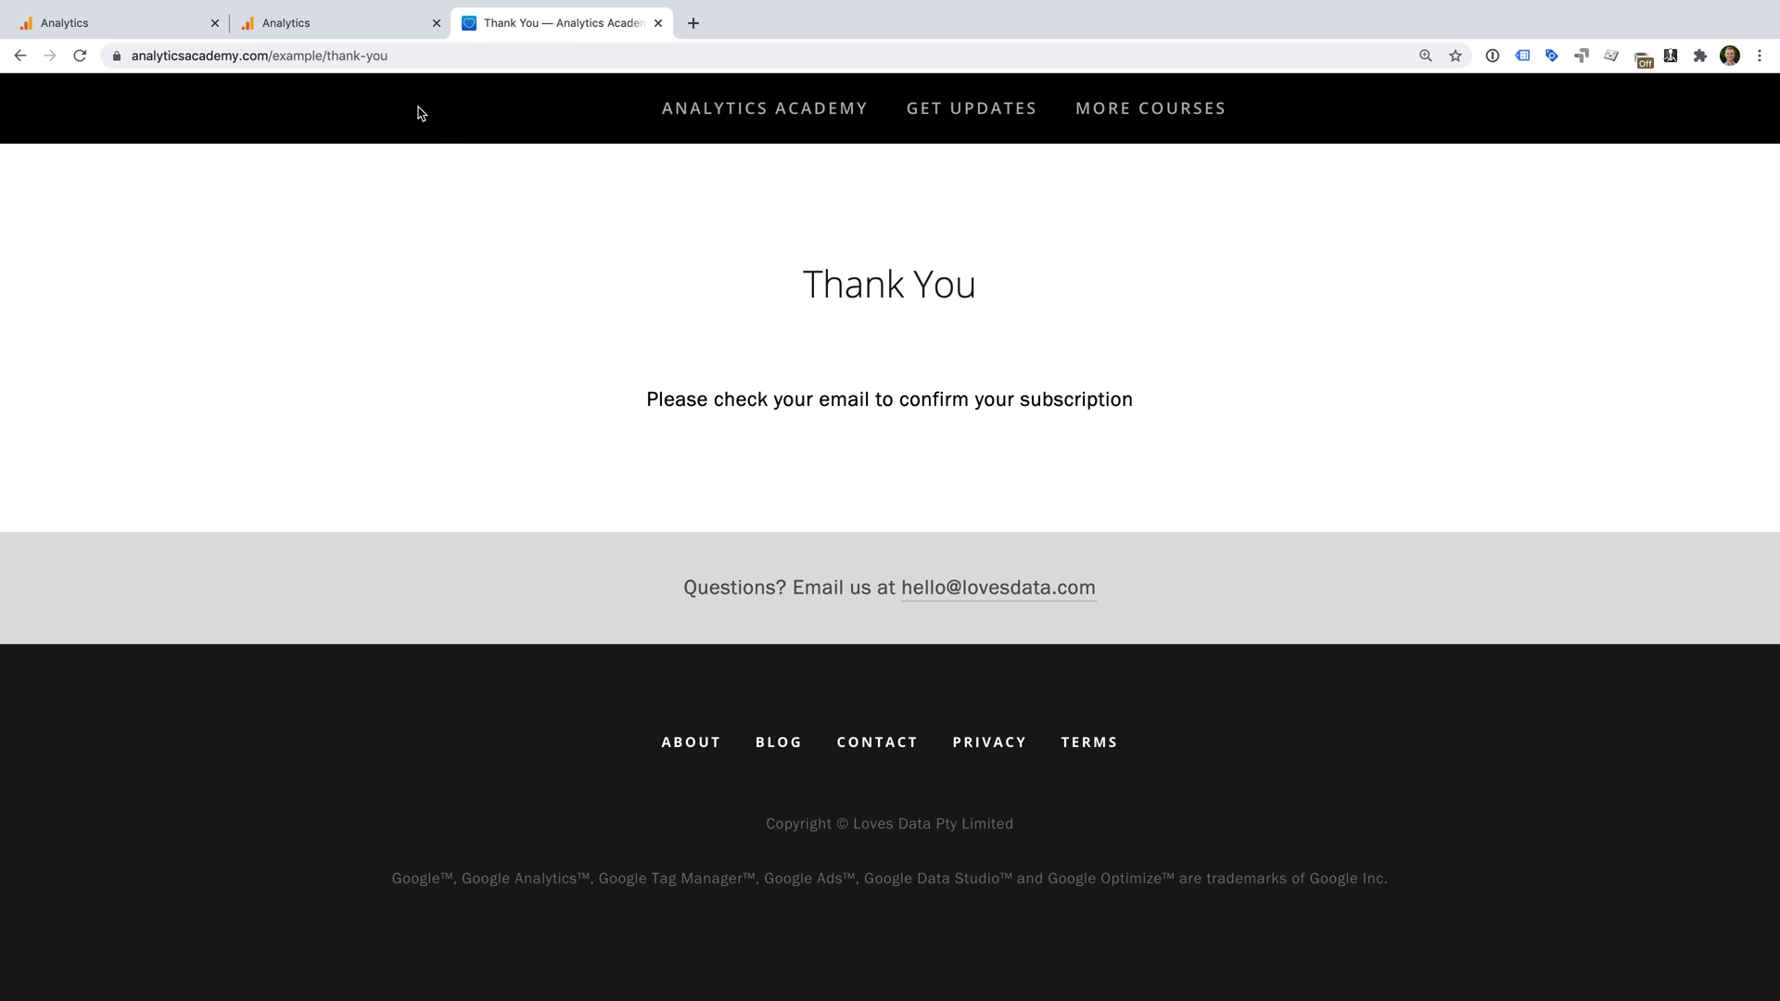
click(344, 55)
key(super+c)
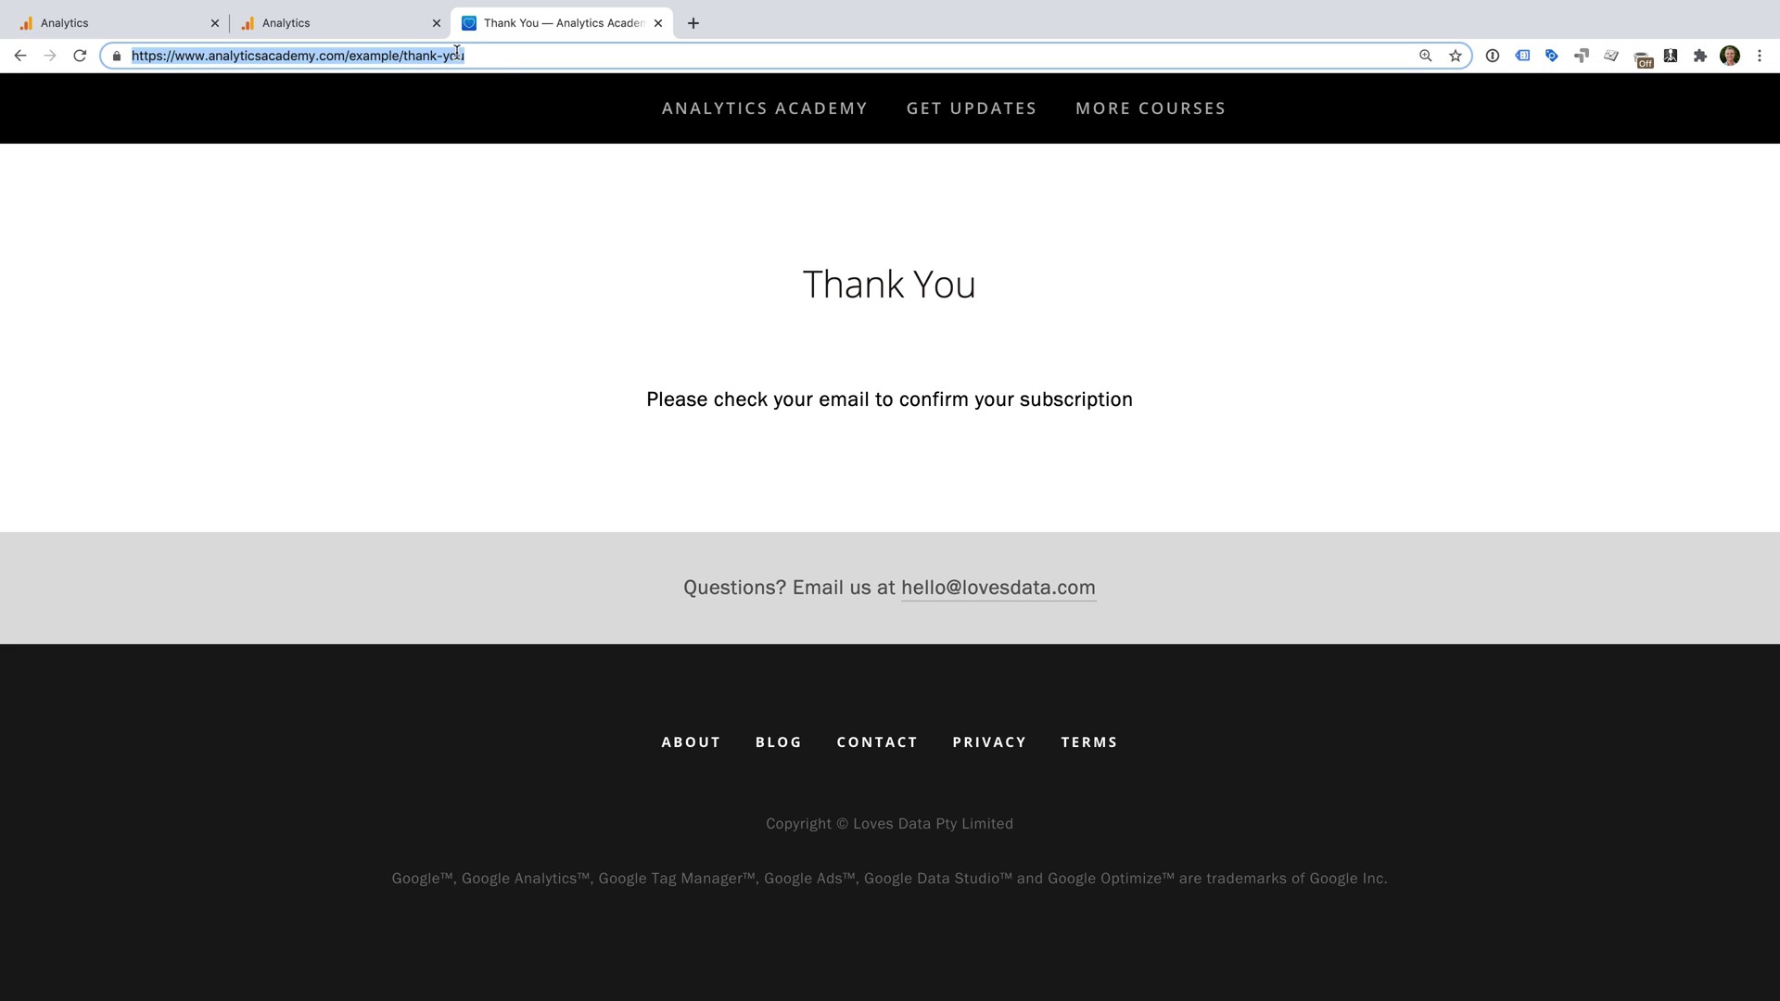
click(148, 23)
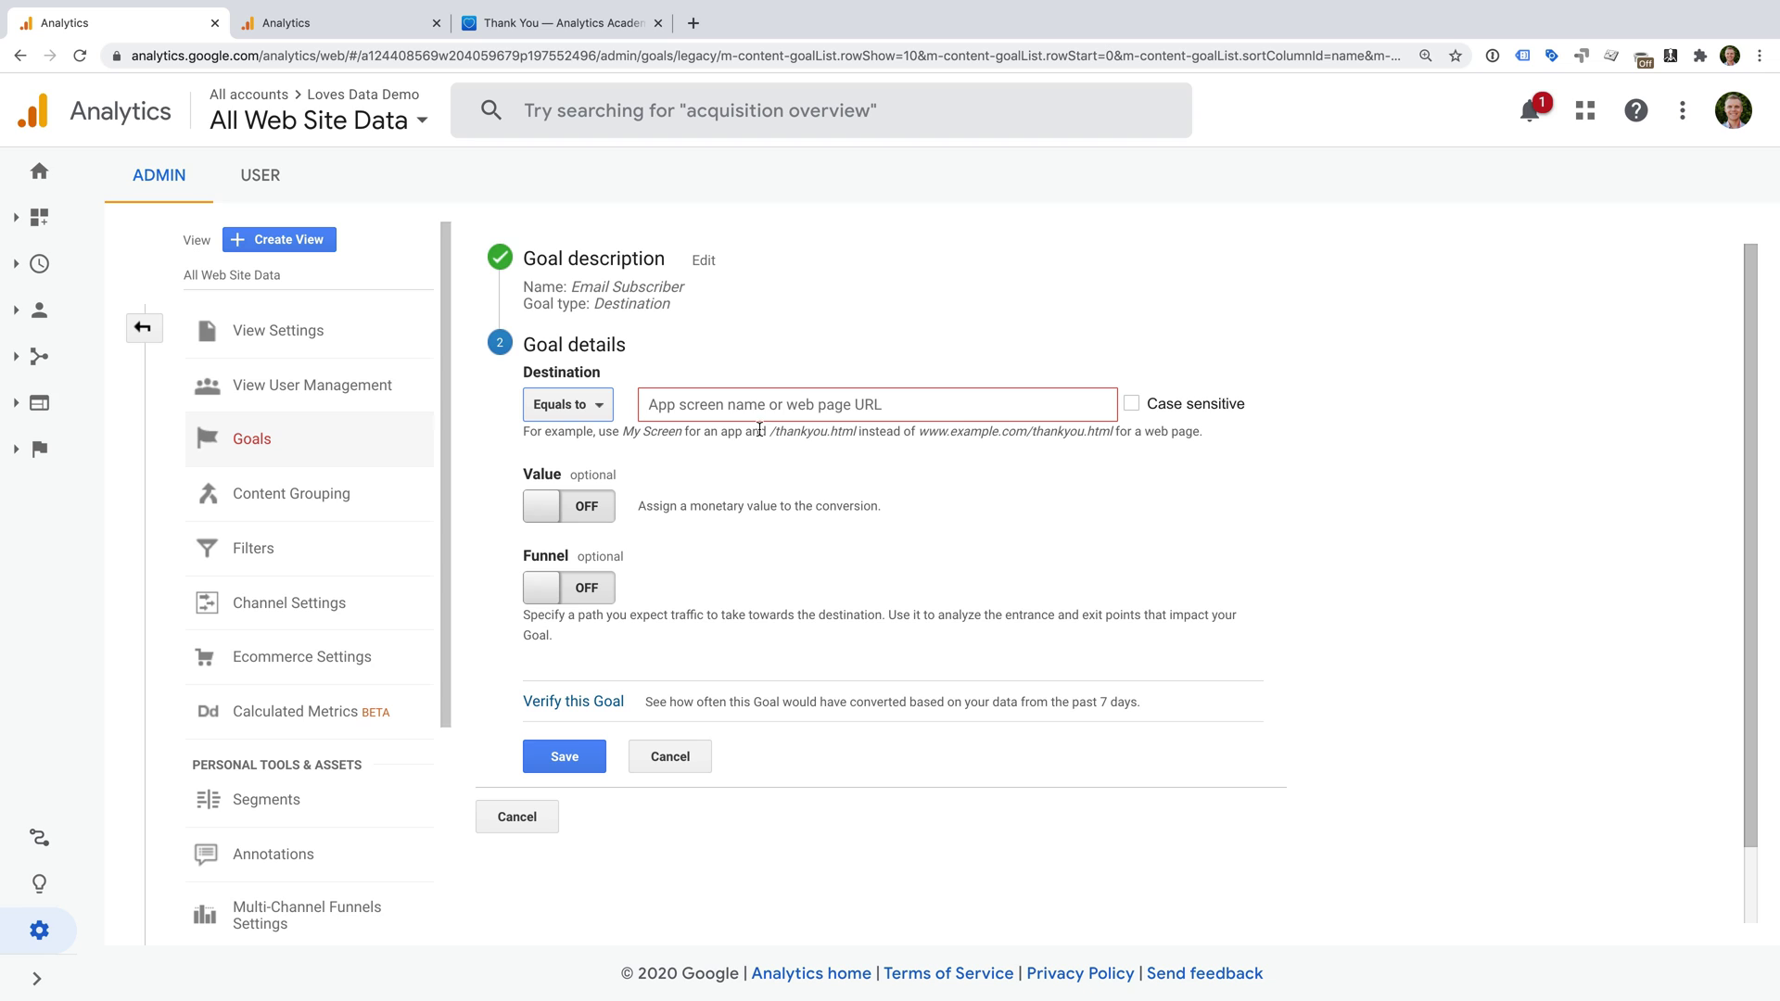
Paste the thank-you URL as the Destination and trim the domain, leaving /example/thank-you.
click(731, 406)
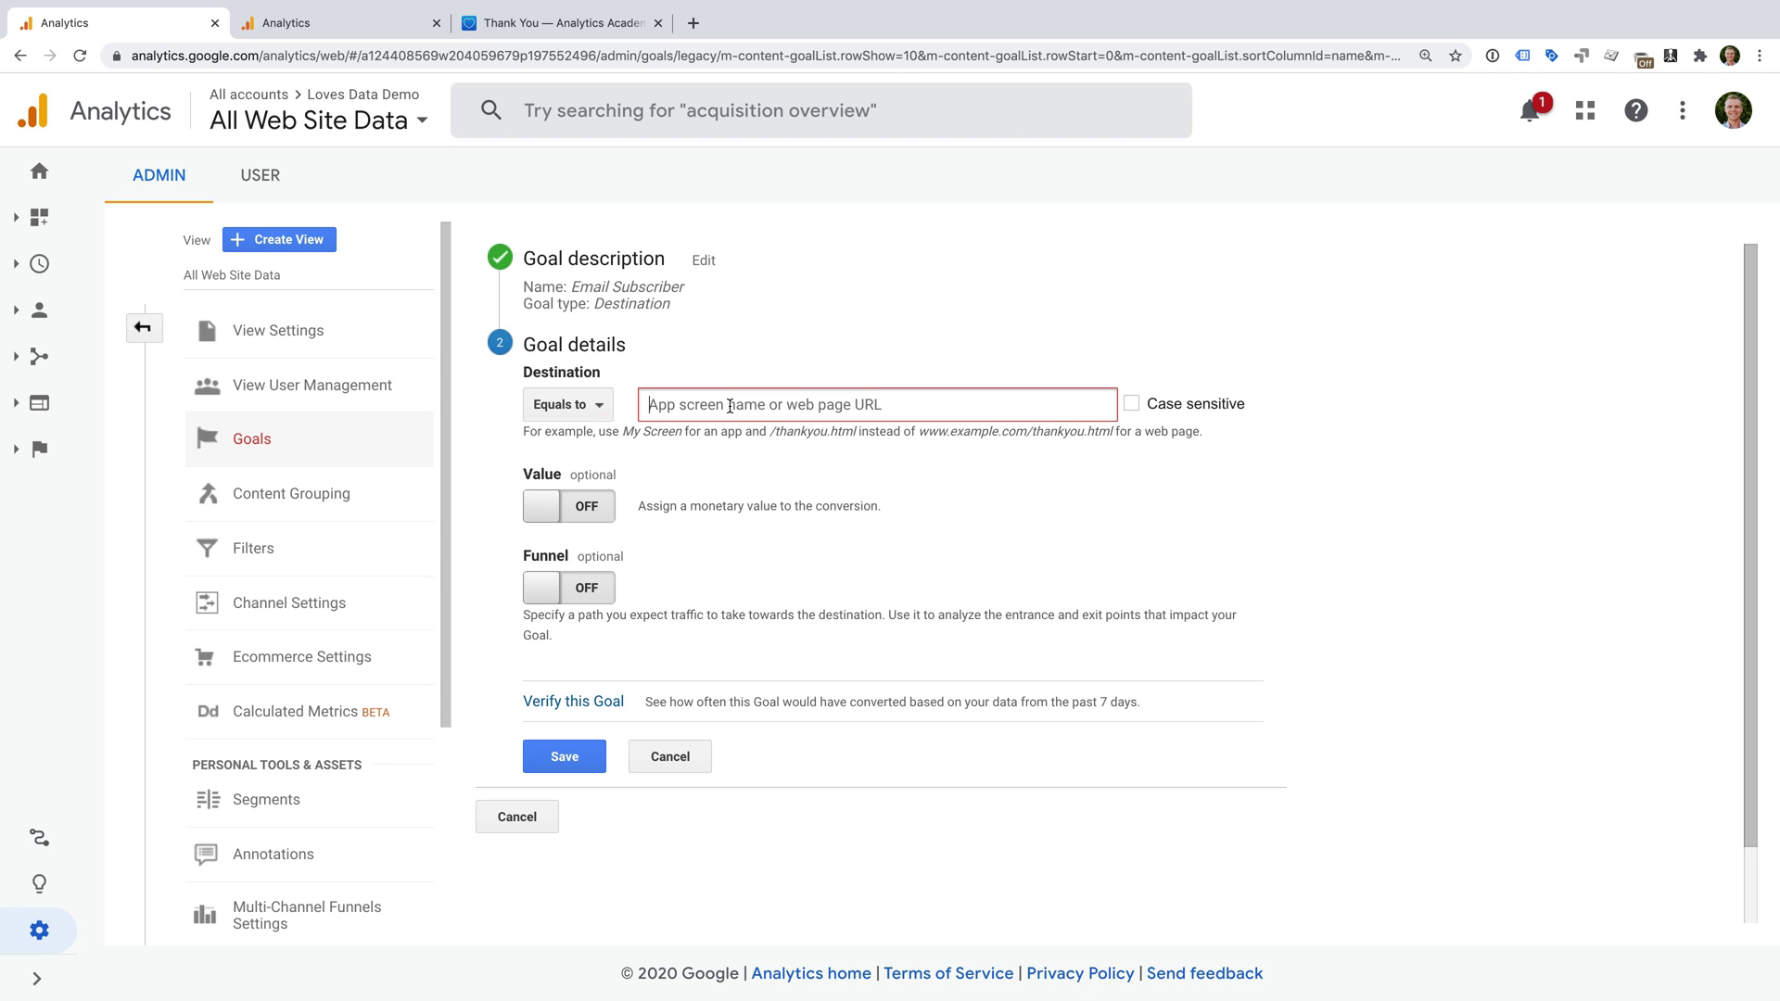
key(super+v)
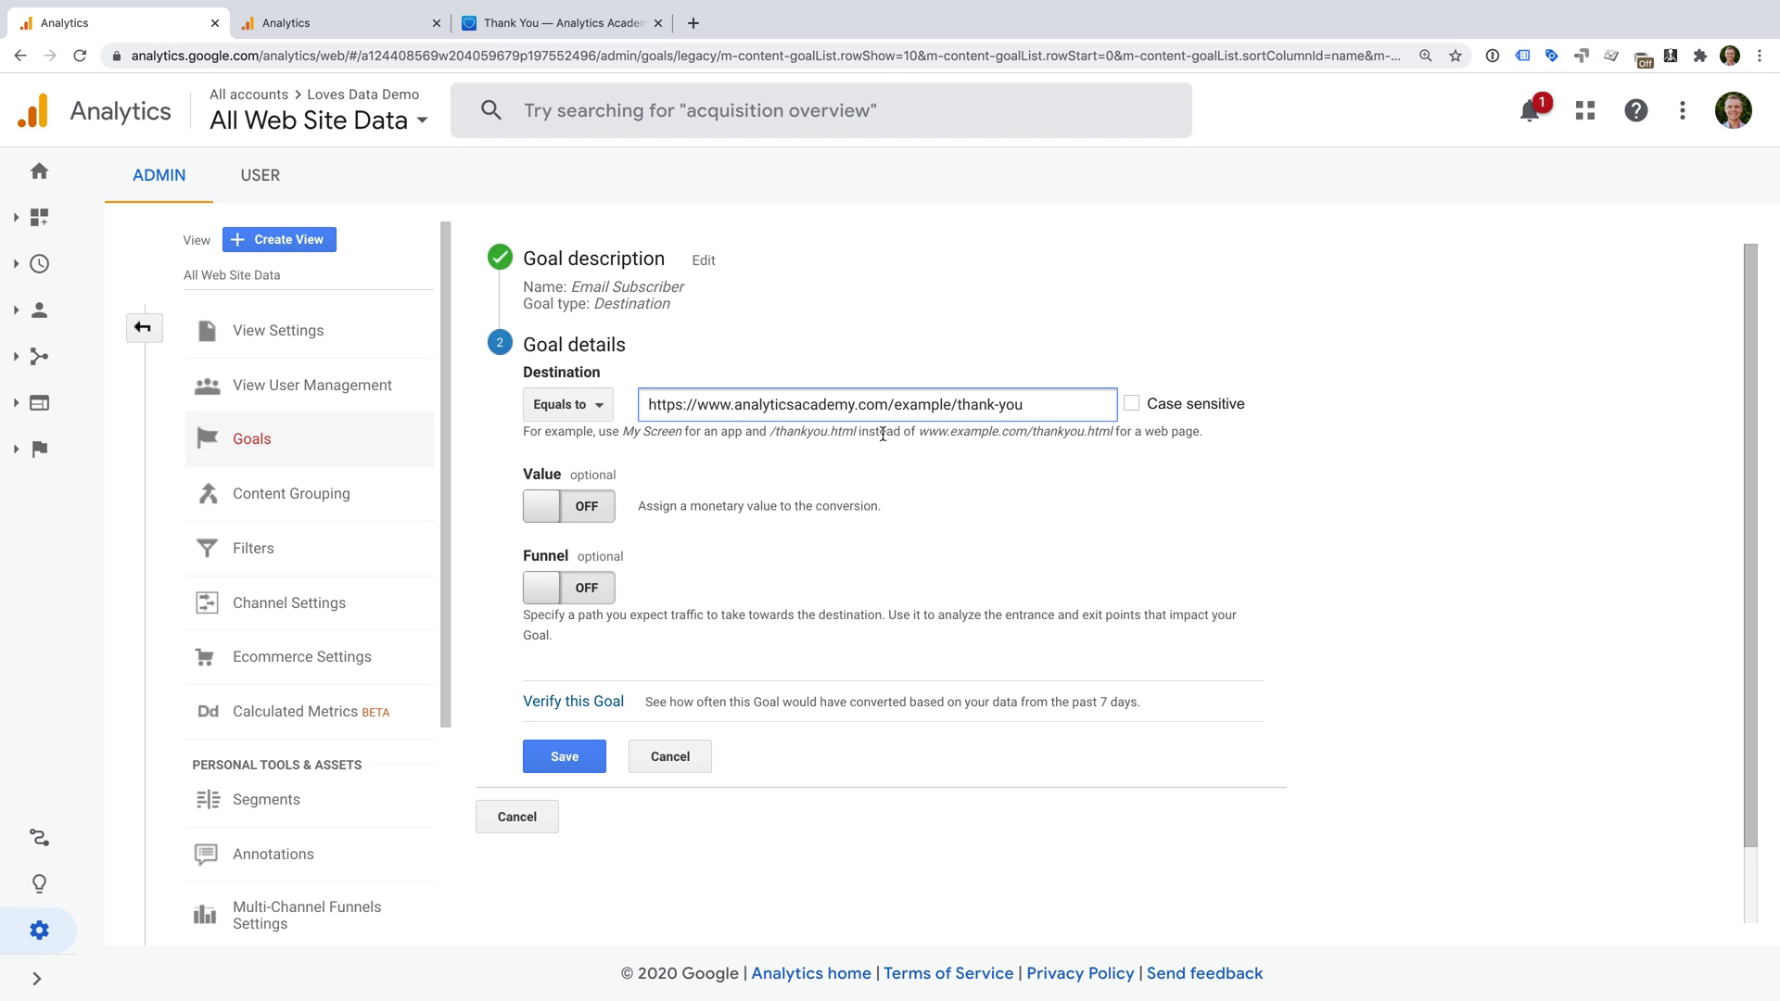
drag(886, 405, 633, 409)
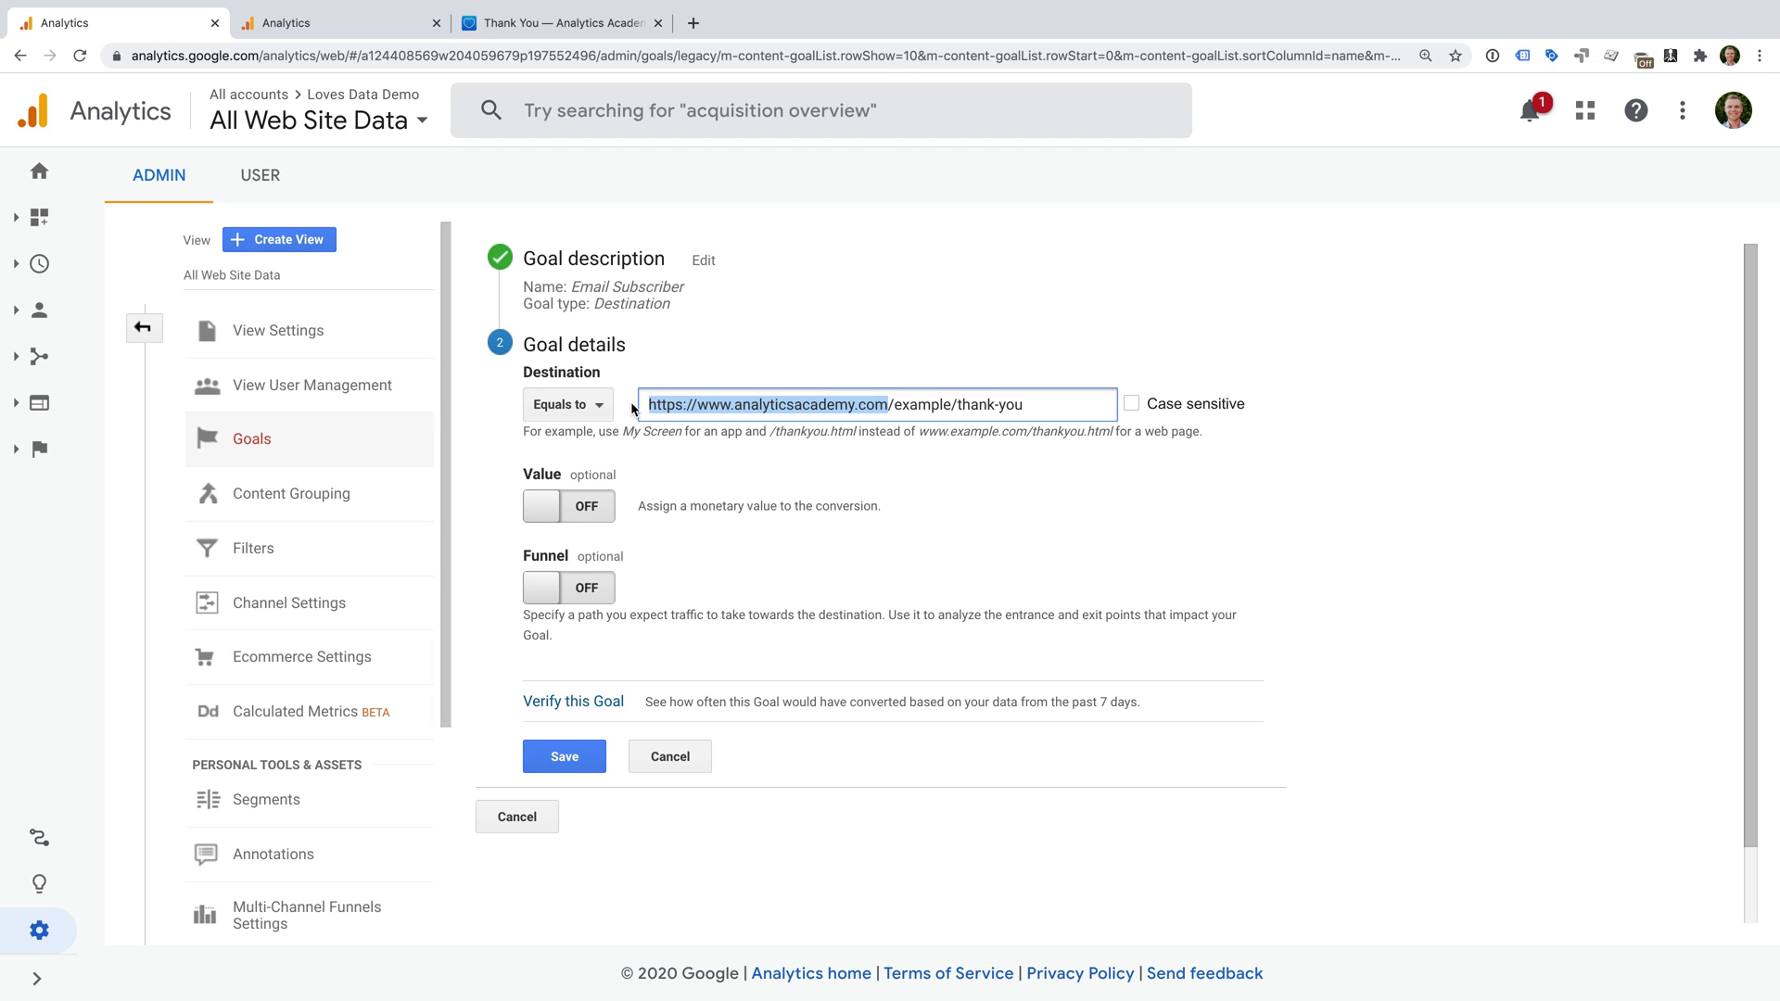
key(BackSpace)
click(716, 462)
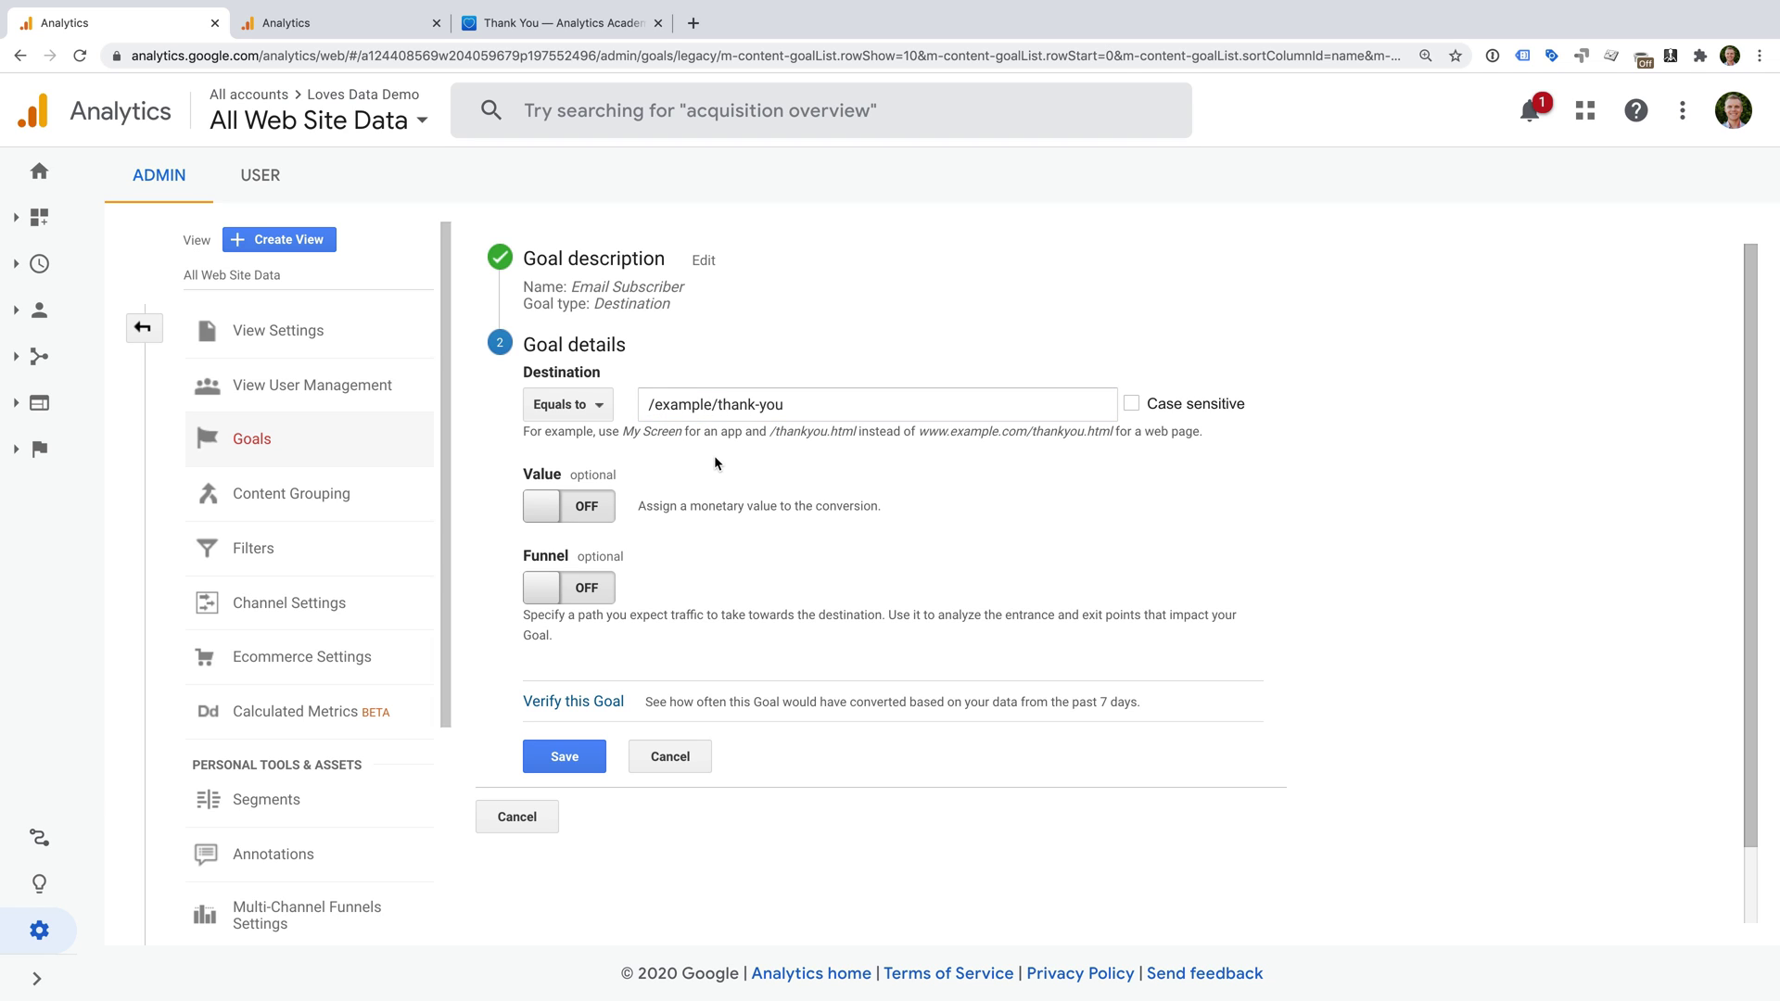
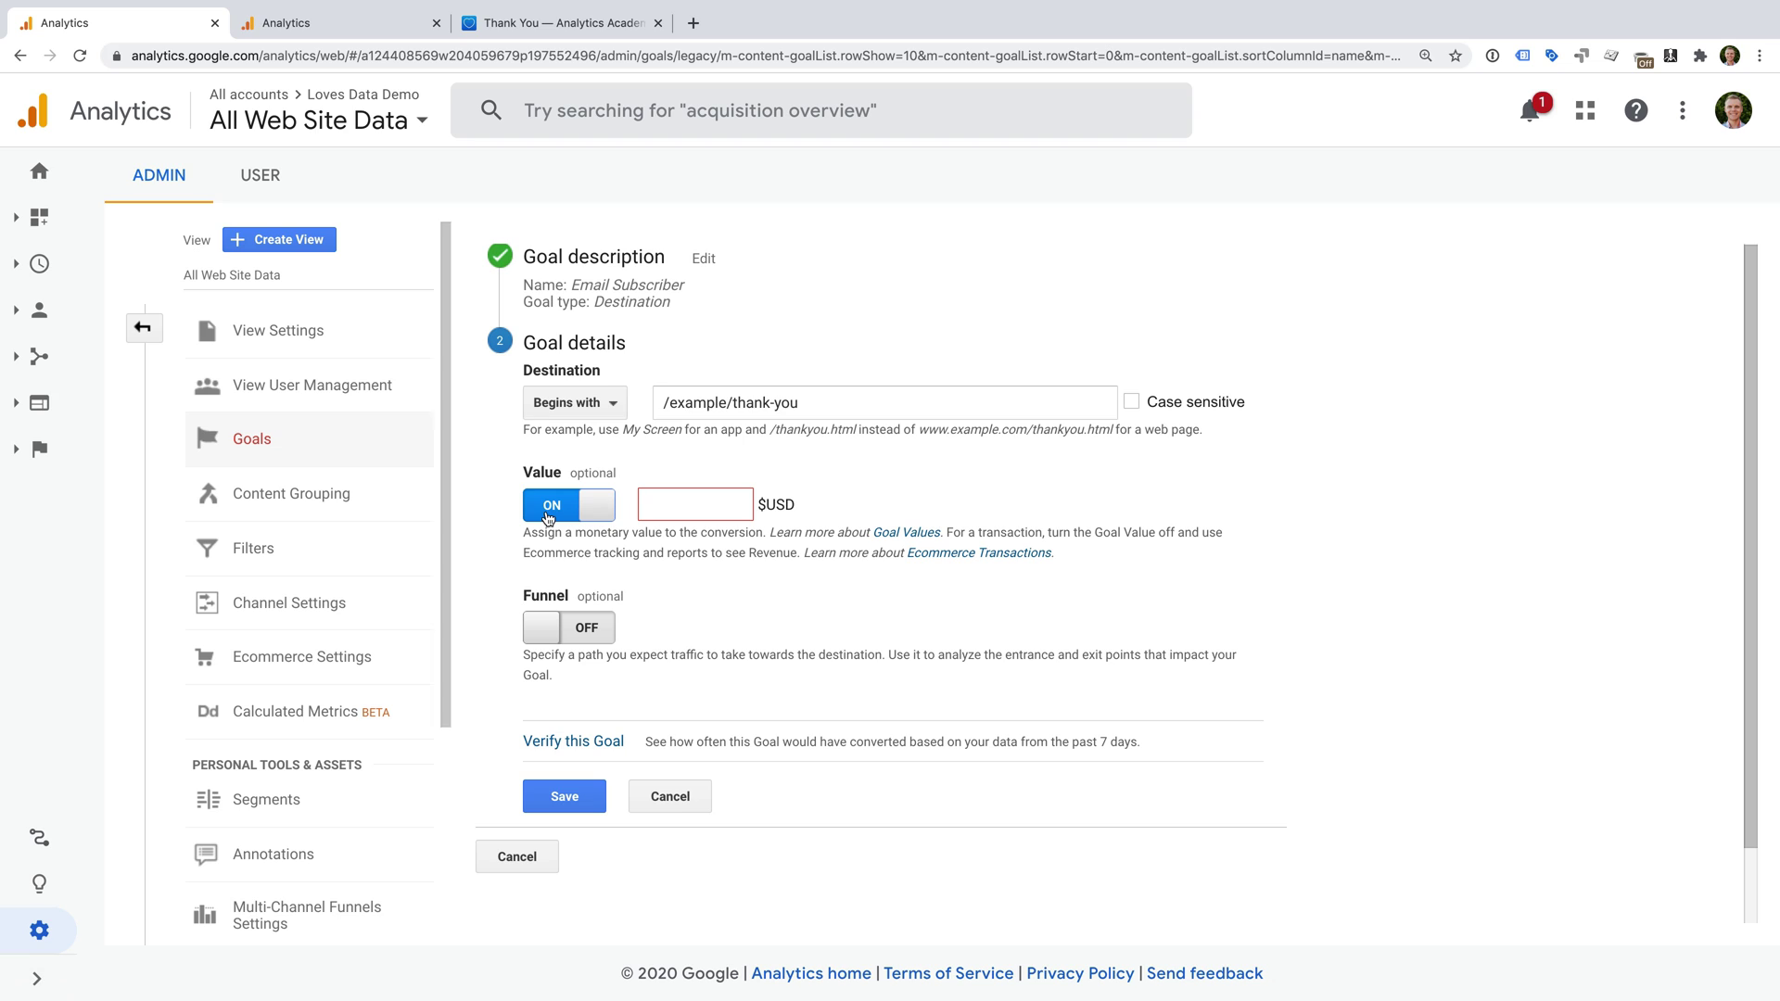
Select the Email Subscriber goal's Value field to enter its amount.
click(684, 509)
Enter 15 as the goal value, turn on the funnel, and name step 1 'Signup Form'.
text(15)
click(562, 633)
scroll(702, 638, down, 2)
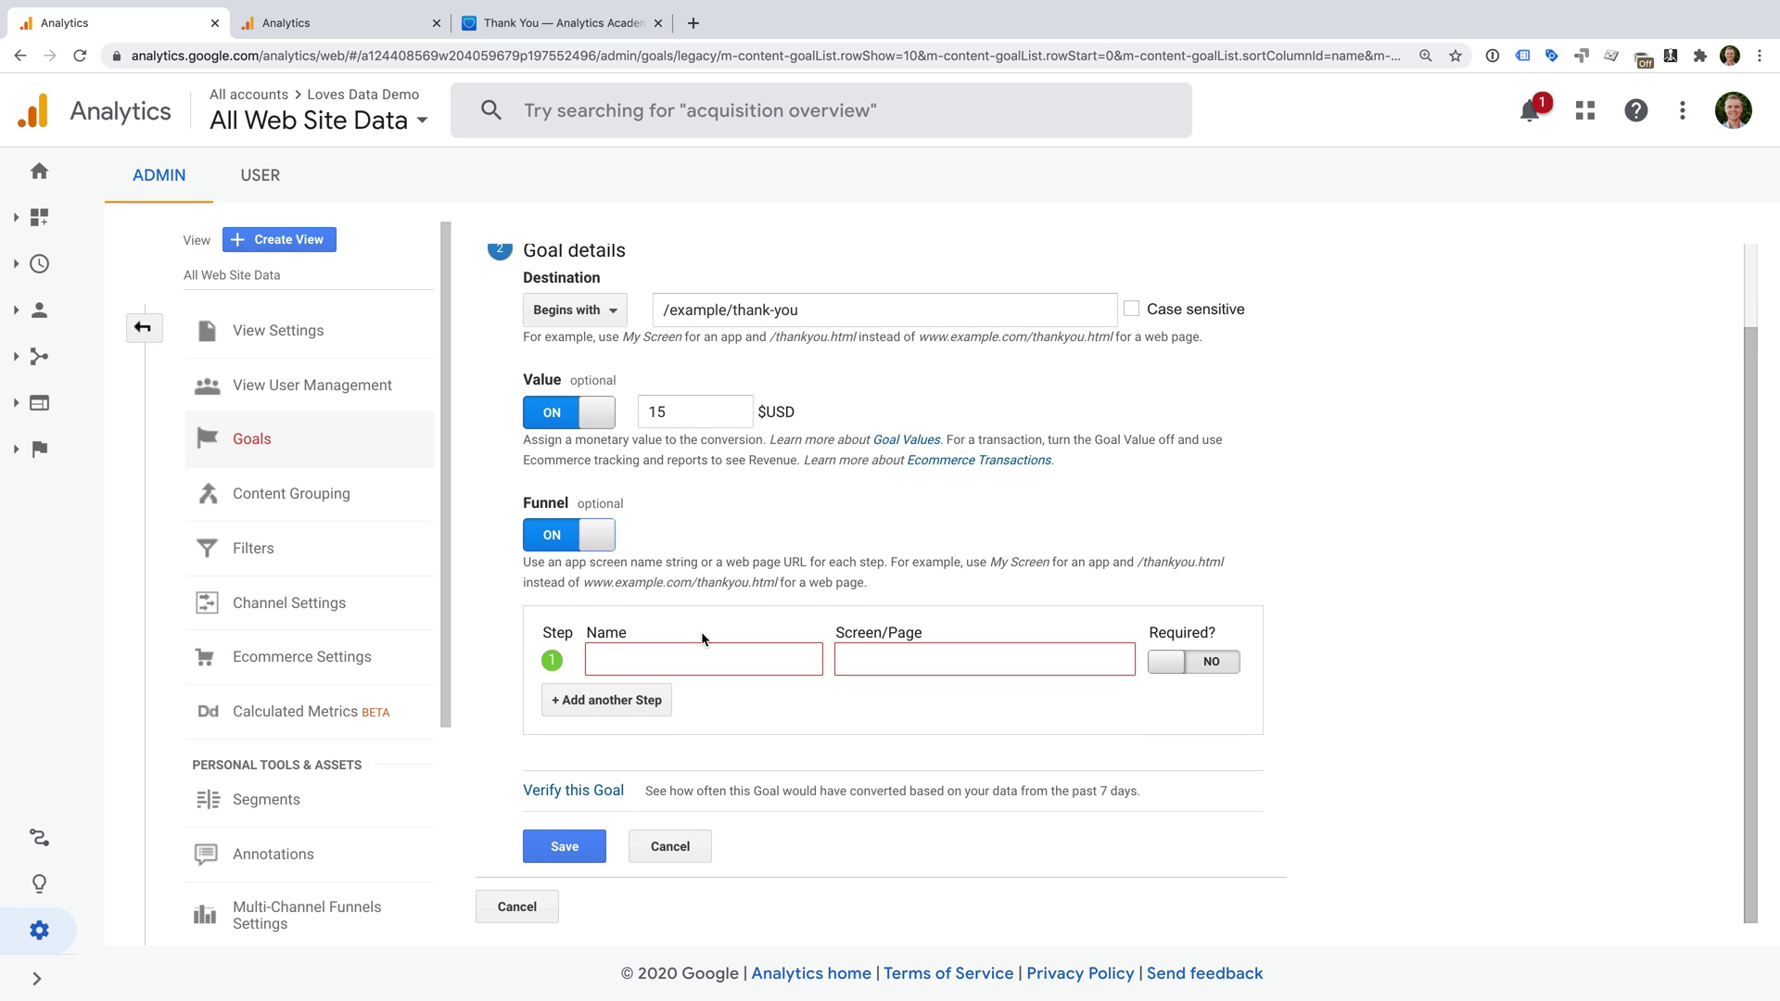
click(650, 662)
text(Signup Form)
Set step 1's page to /example/email-newsletter by trimming the domain from the pasted address.
click(860, 668)
text(https://www.analyticsacademy.com/example/email-newsletter)
drag(1023, 668, 846, 668)
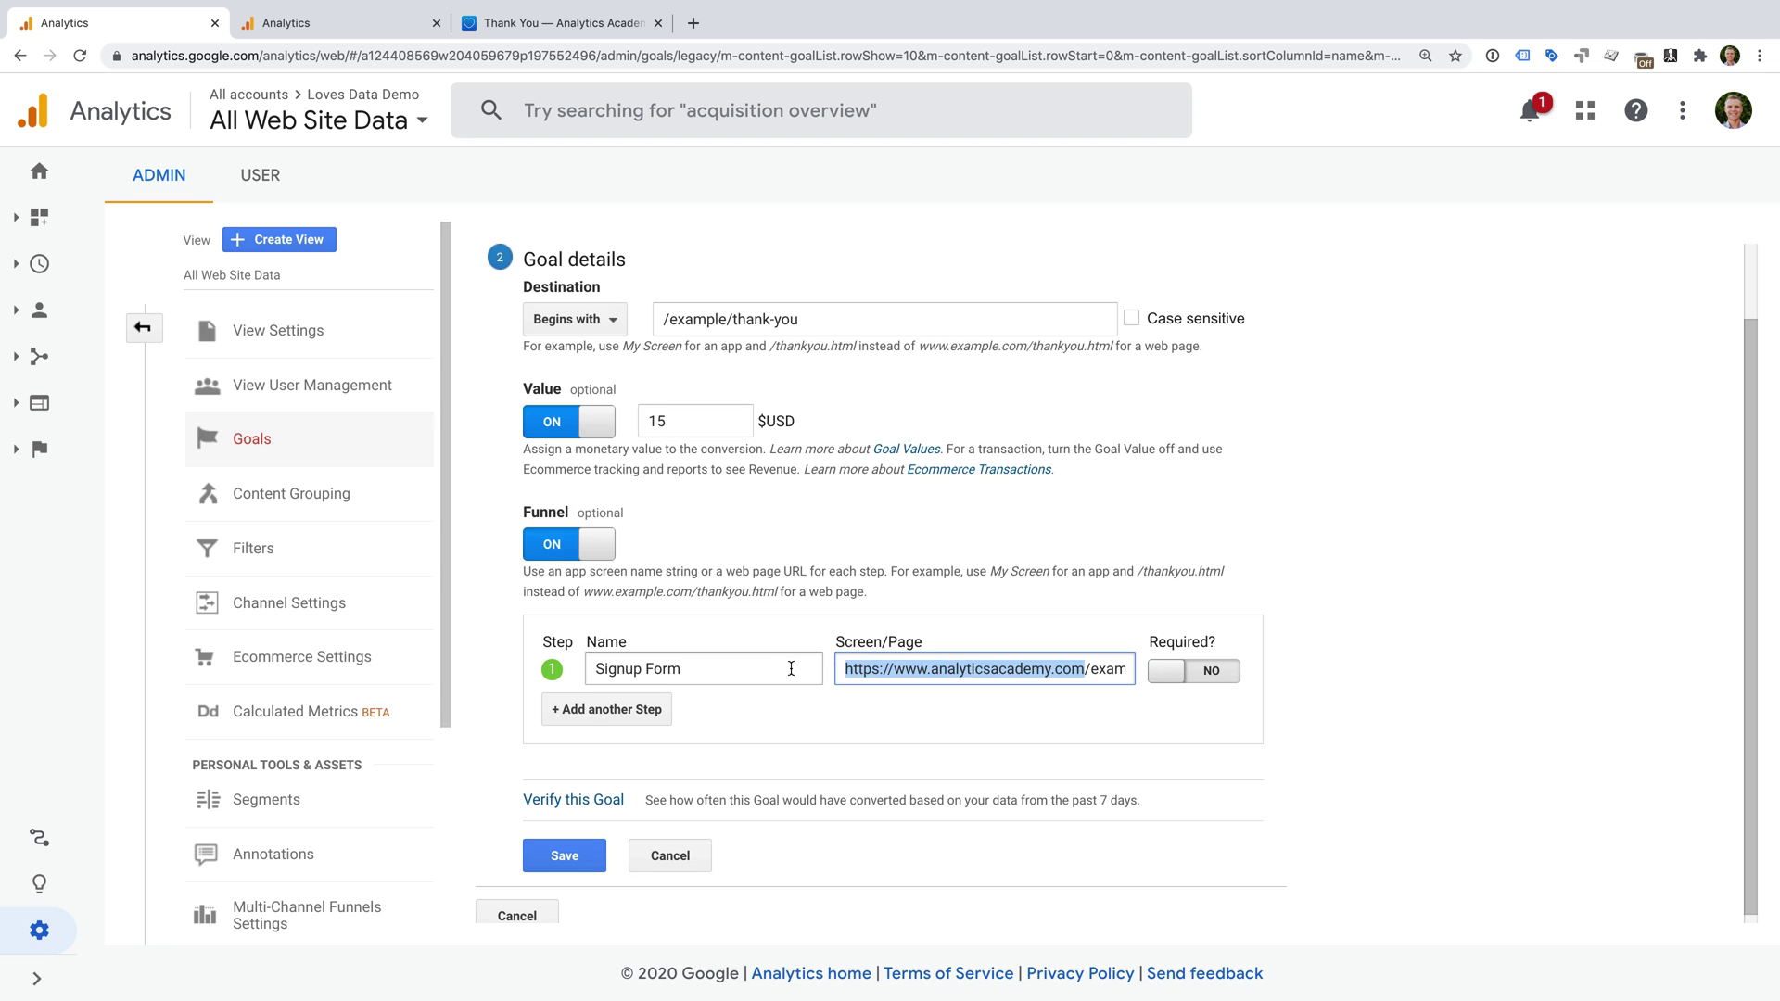
key(BackSpace)
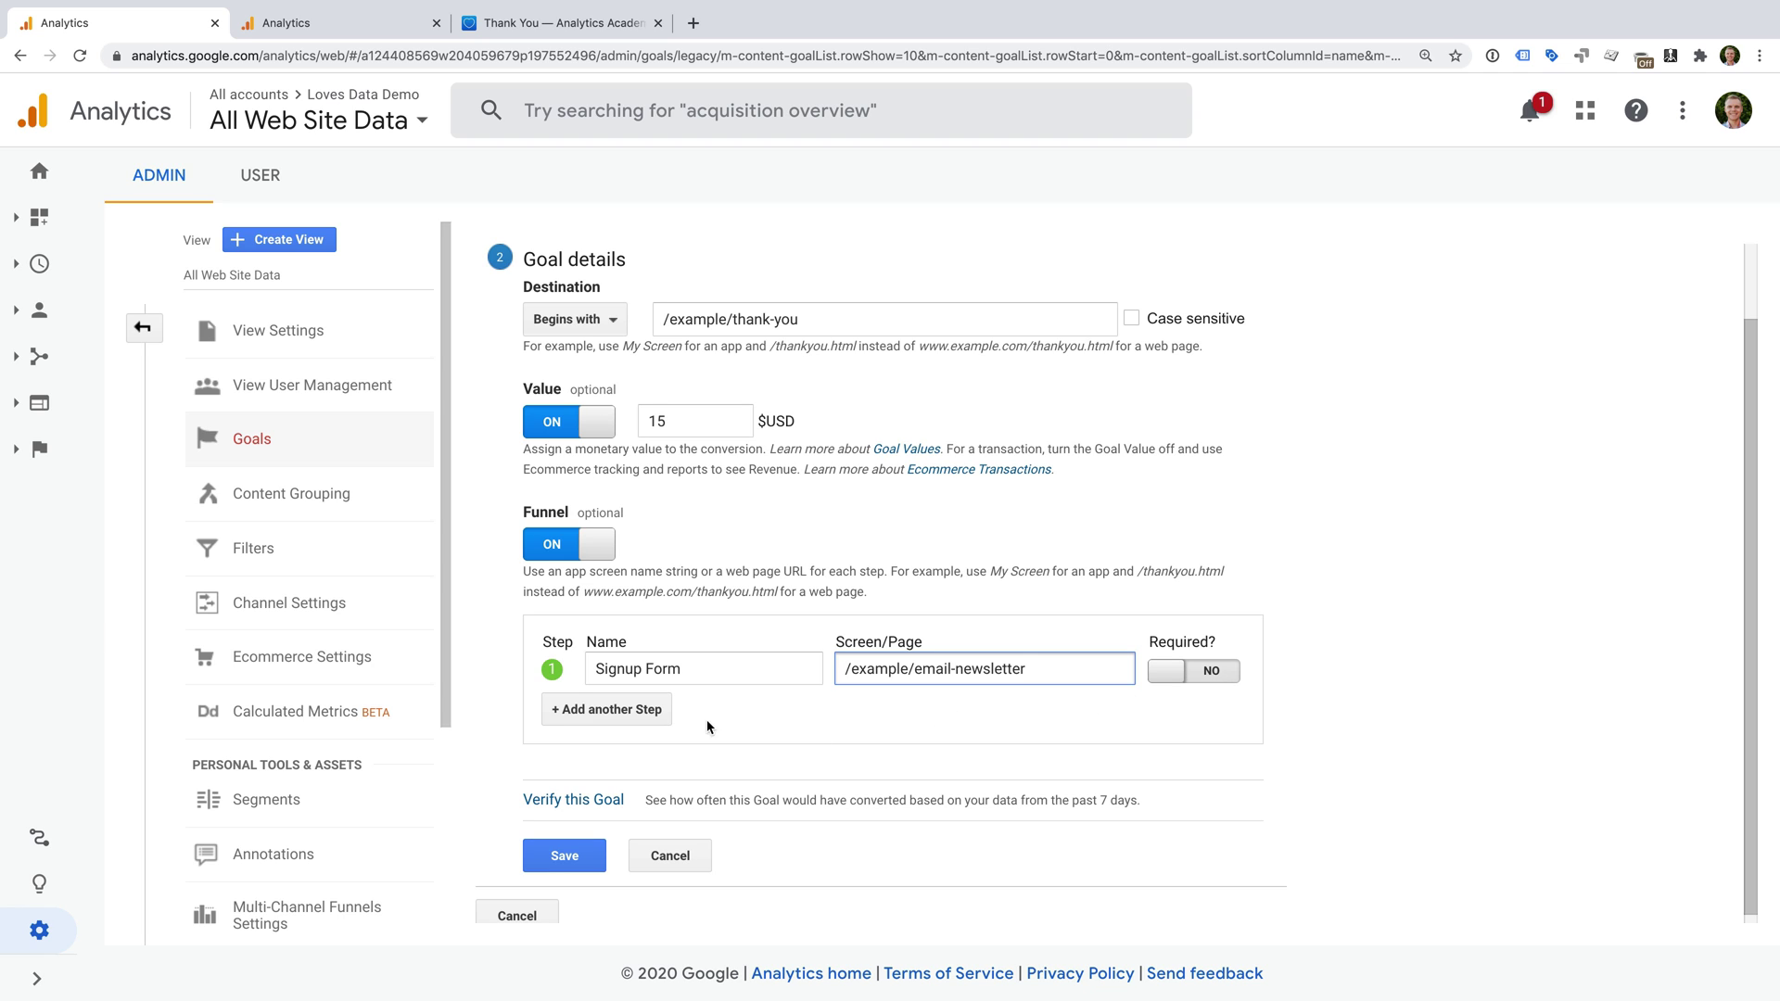
Add two extra empty funnel steps, then delete them again.
click(643, 722)
click(643, 722)
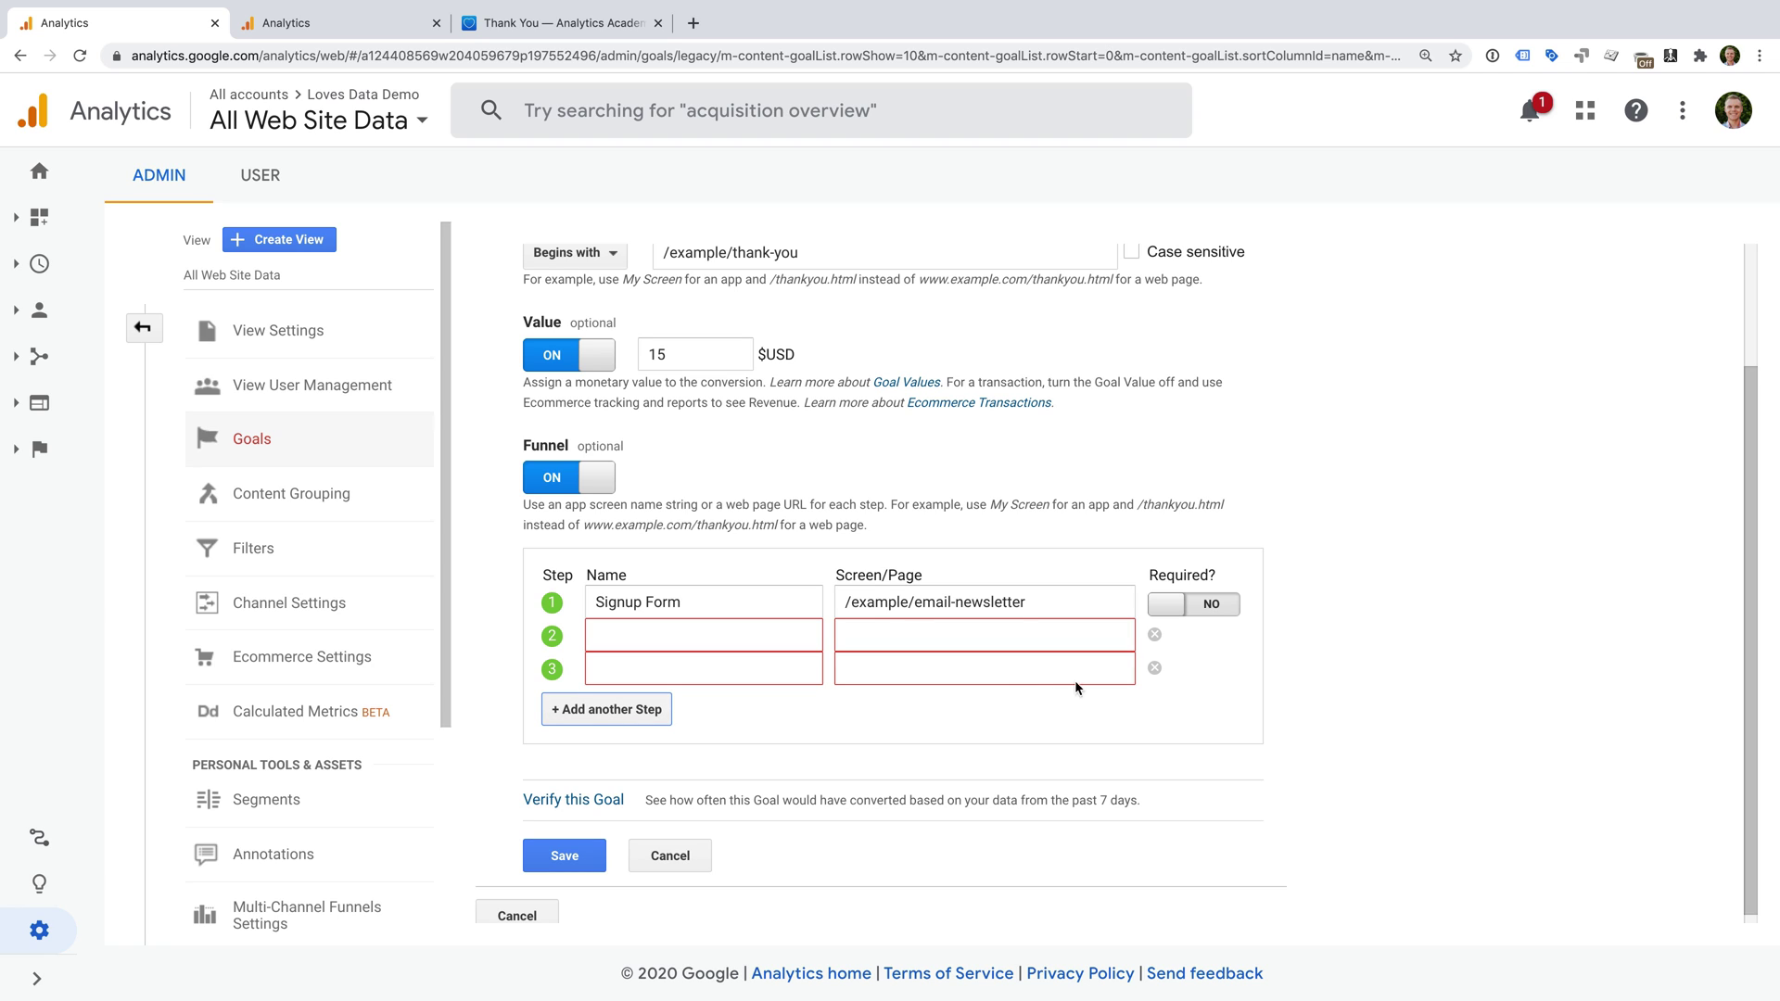
click(1155, 669)
click(1155, 667)
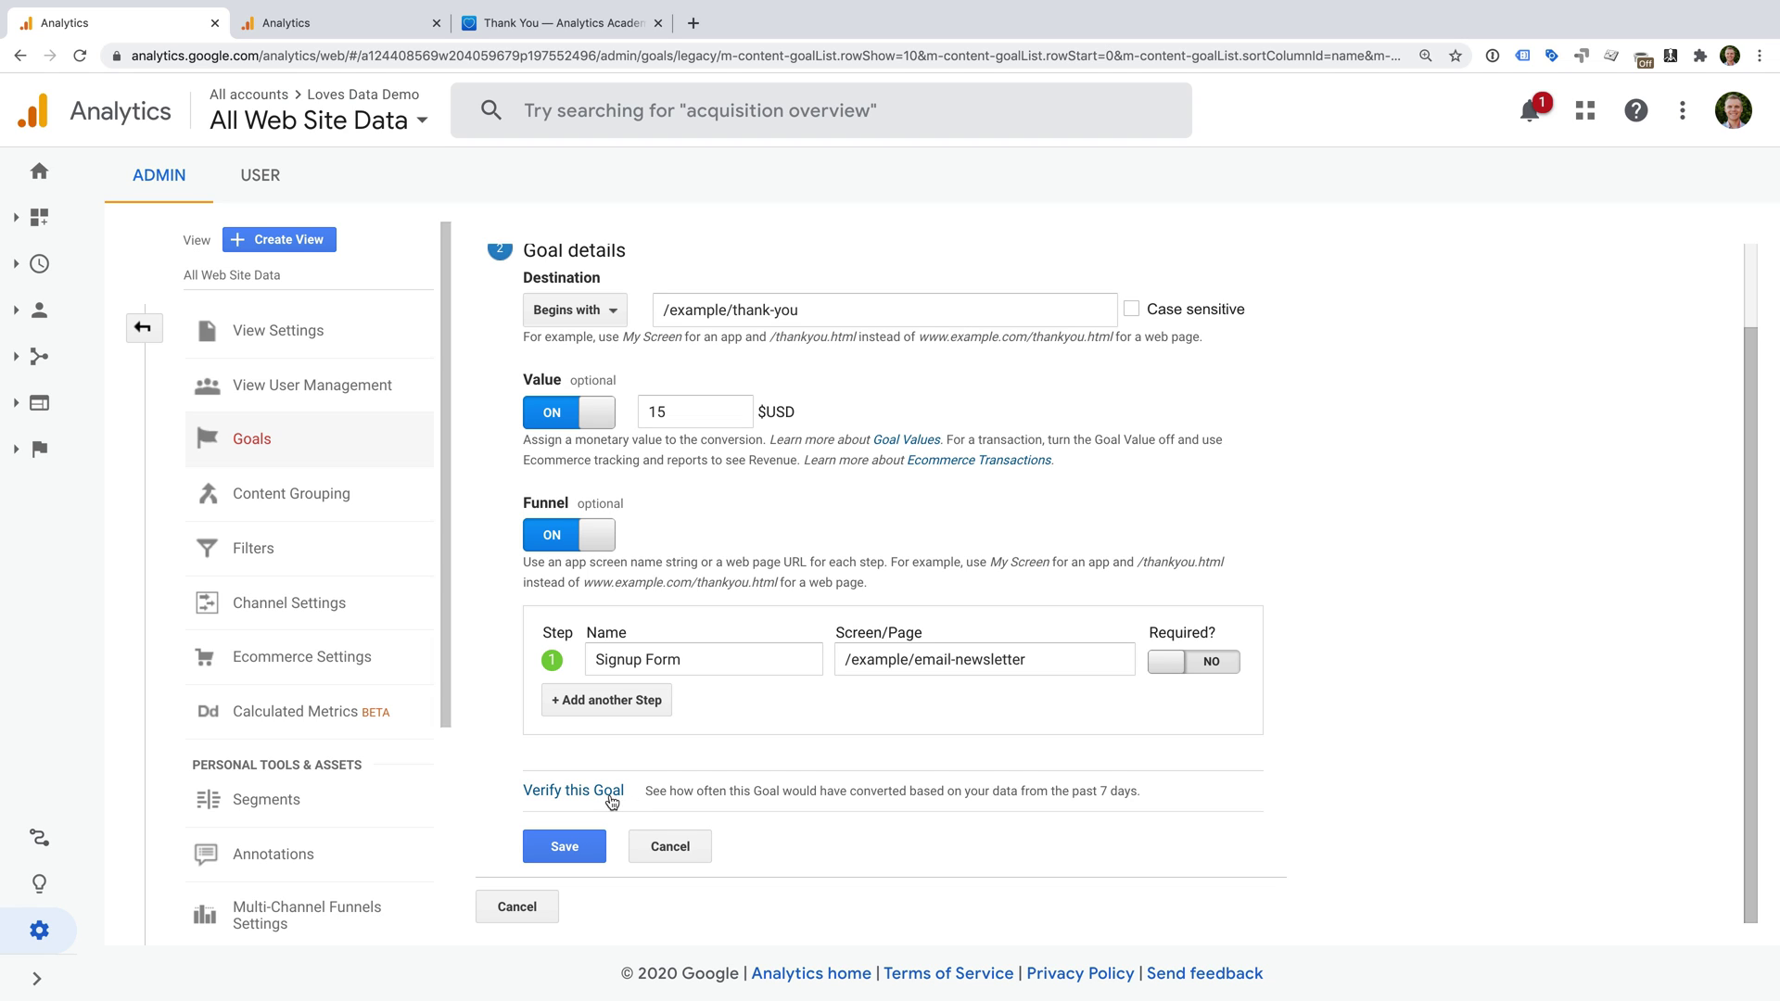
Save the Email Subscriber goal and switch to the tab showing Acquisition > Channels.
click(582, 844)
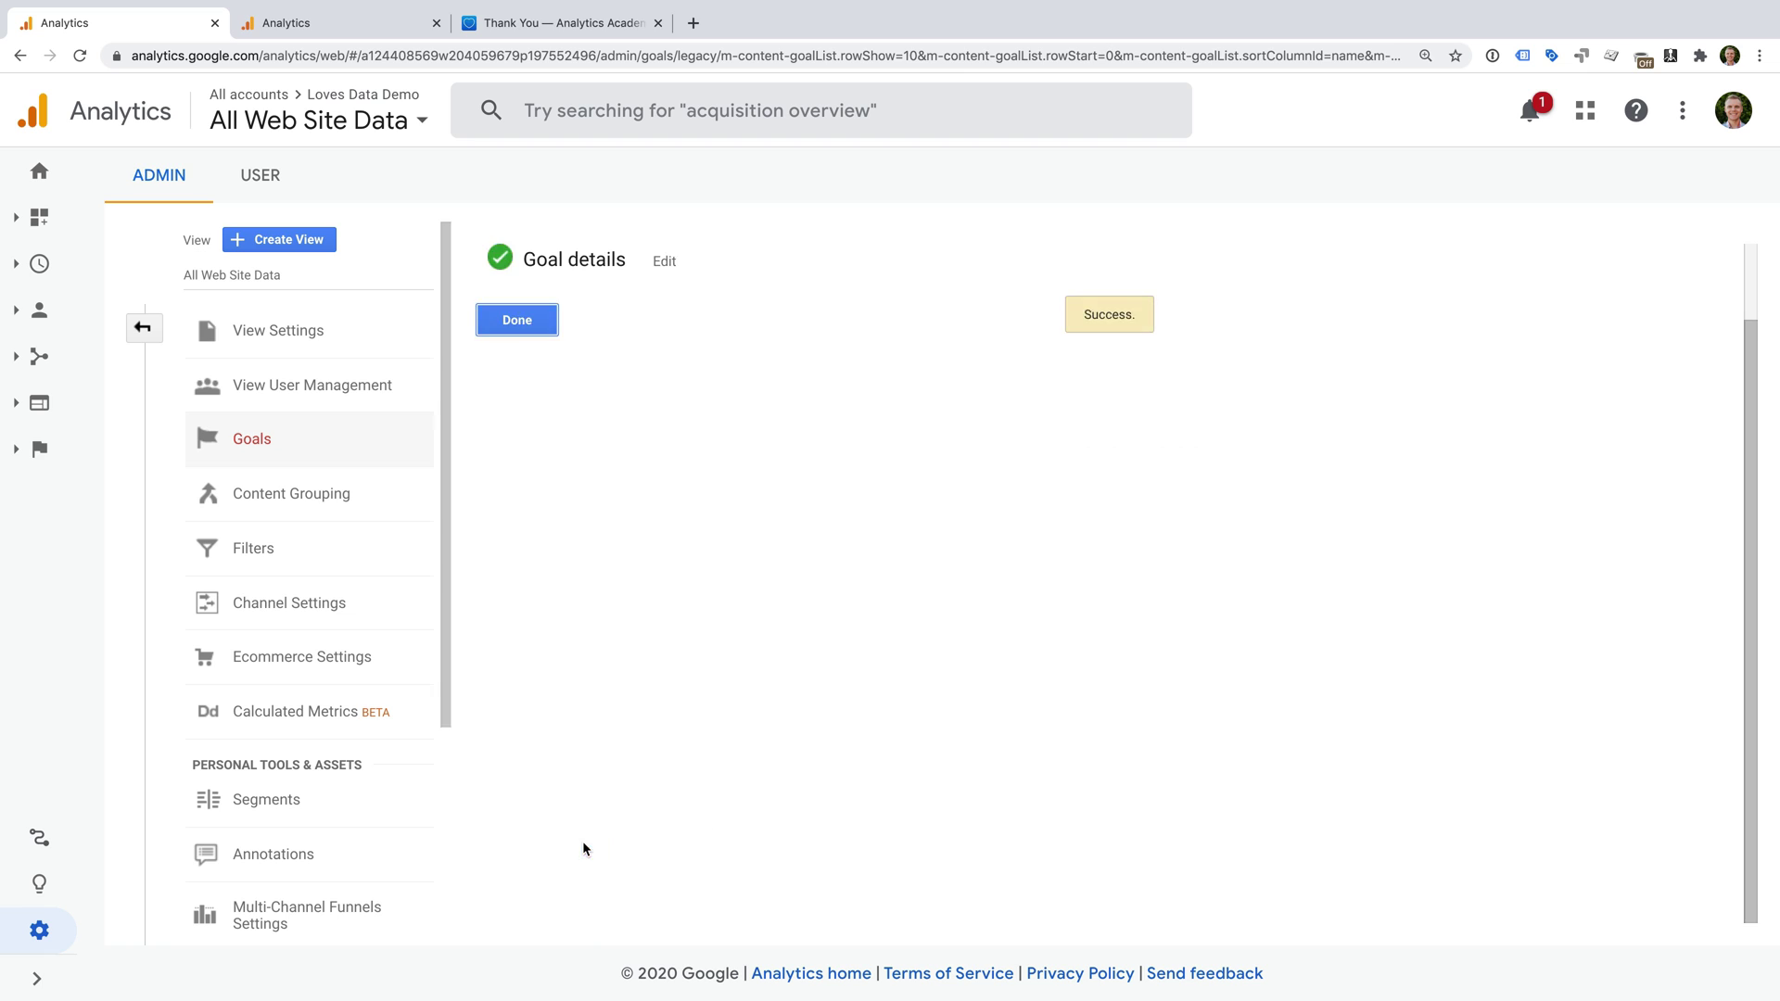
scroll(603, 826, up, 2)
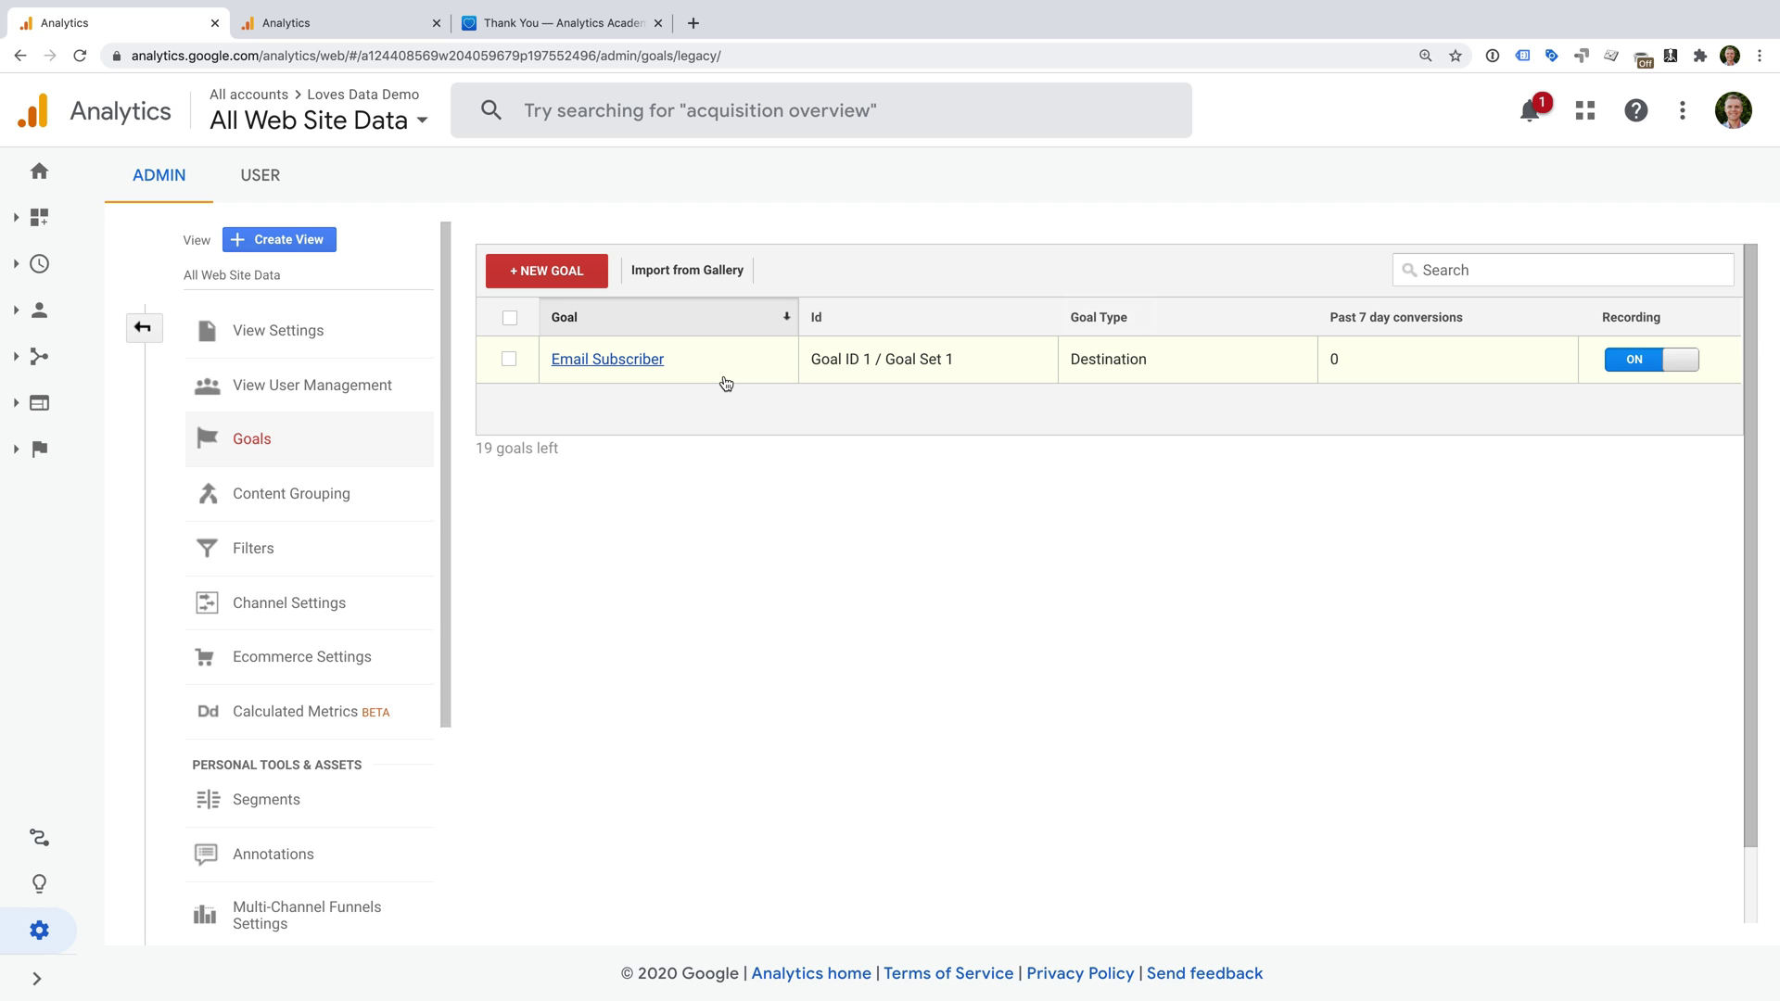
click(367, 34)
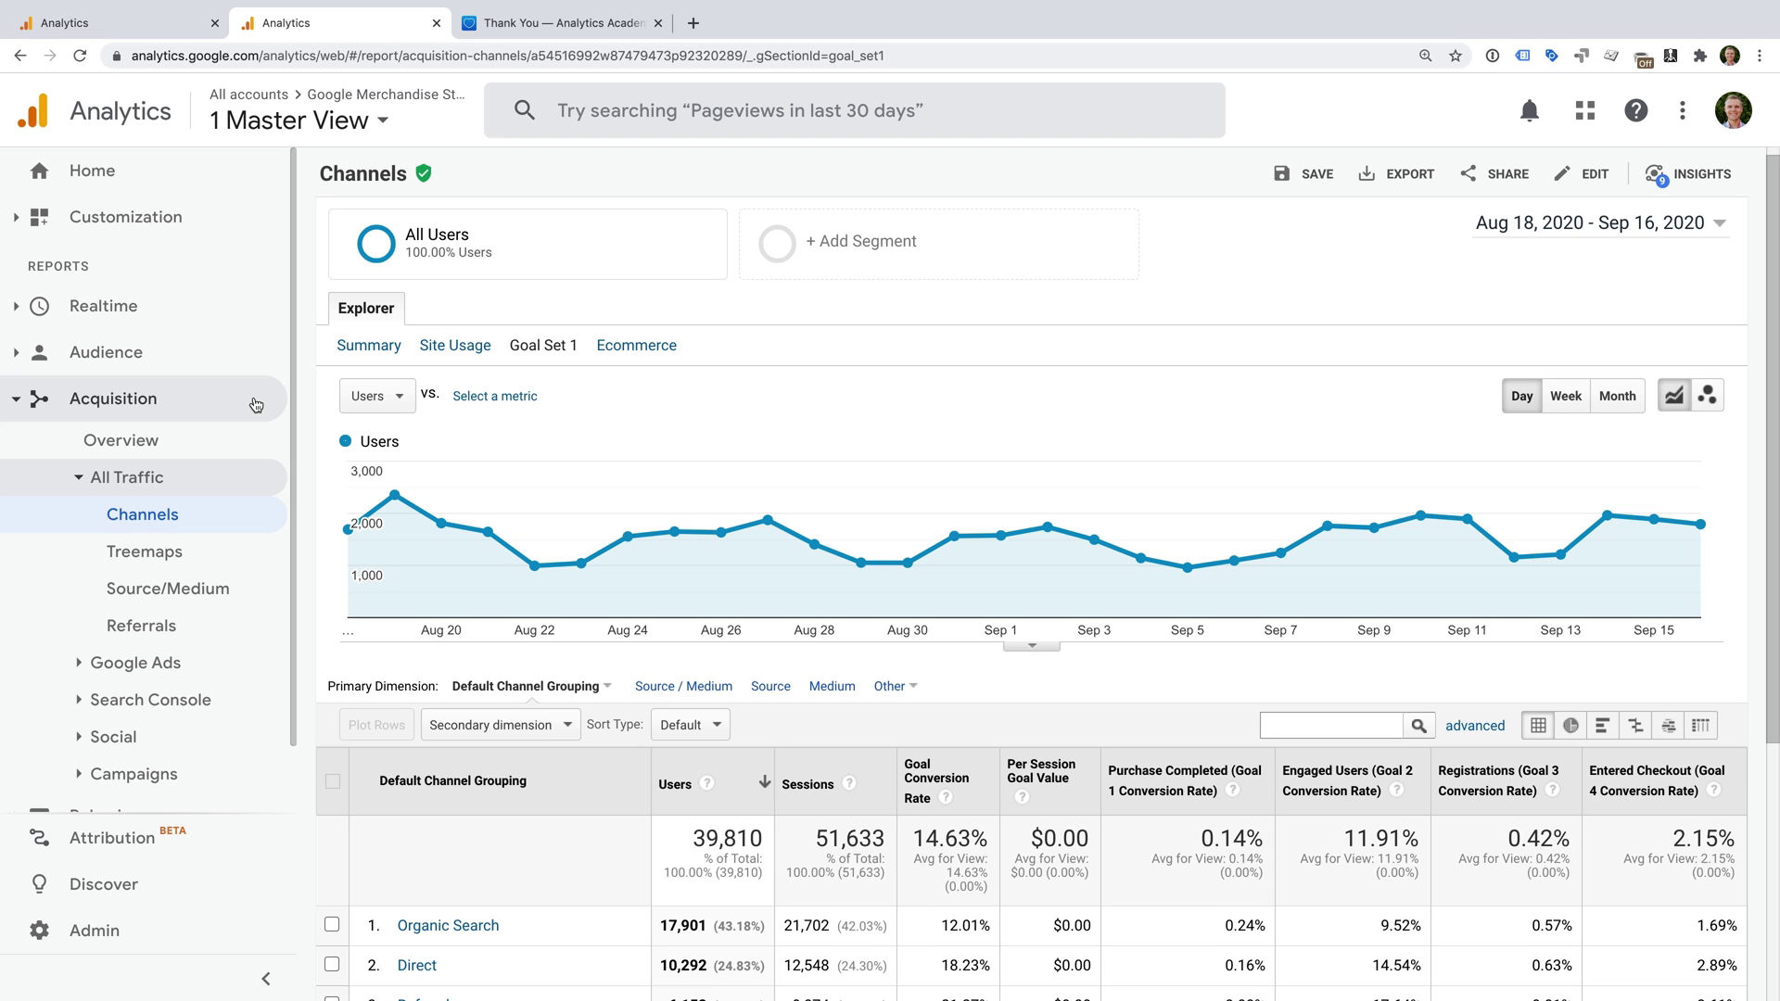
Go to the Behavior > Site Content > All Pages report.
click(256, 406)
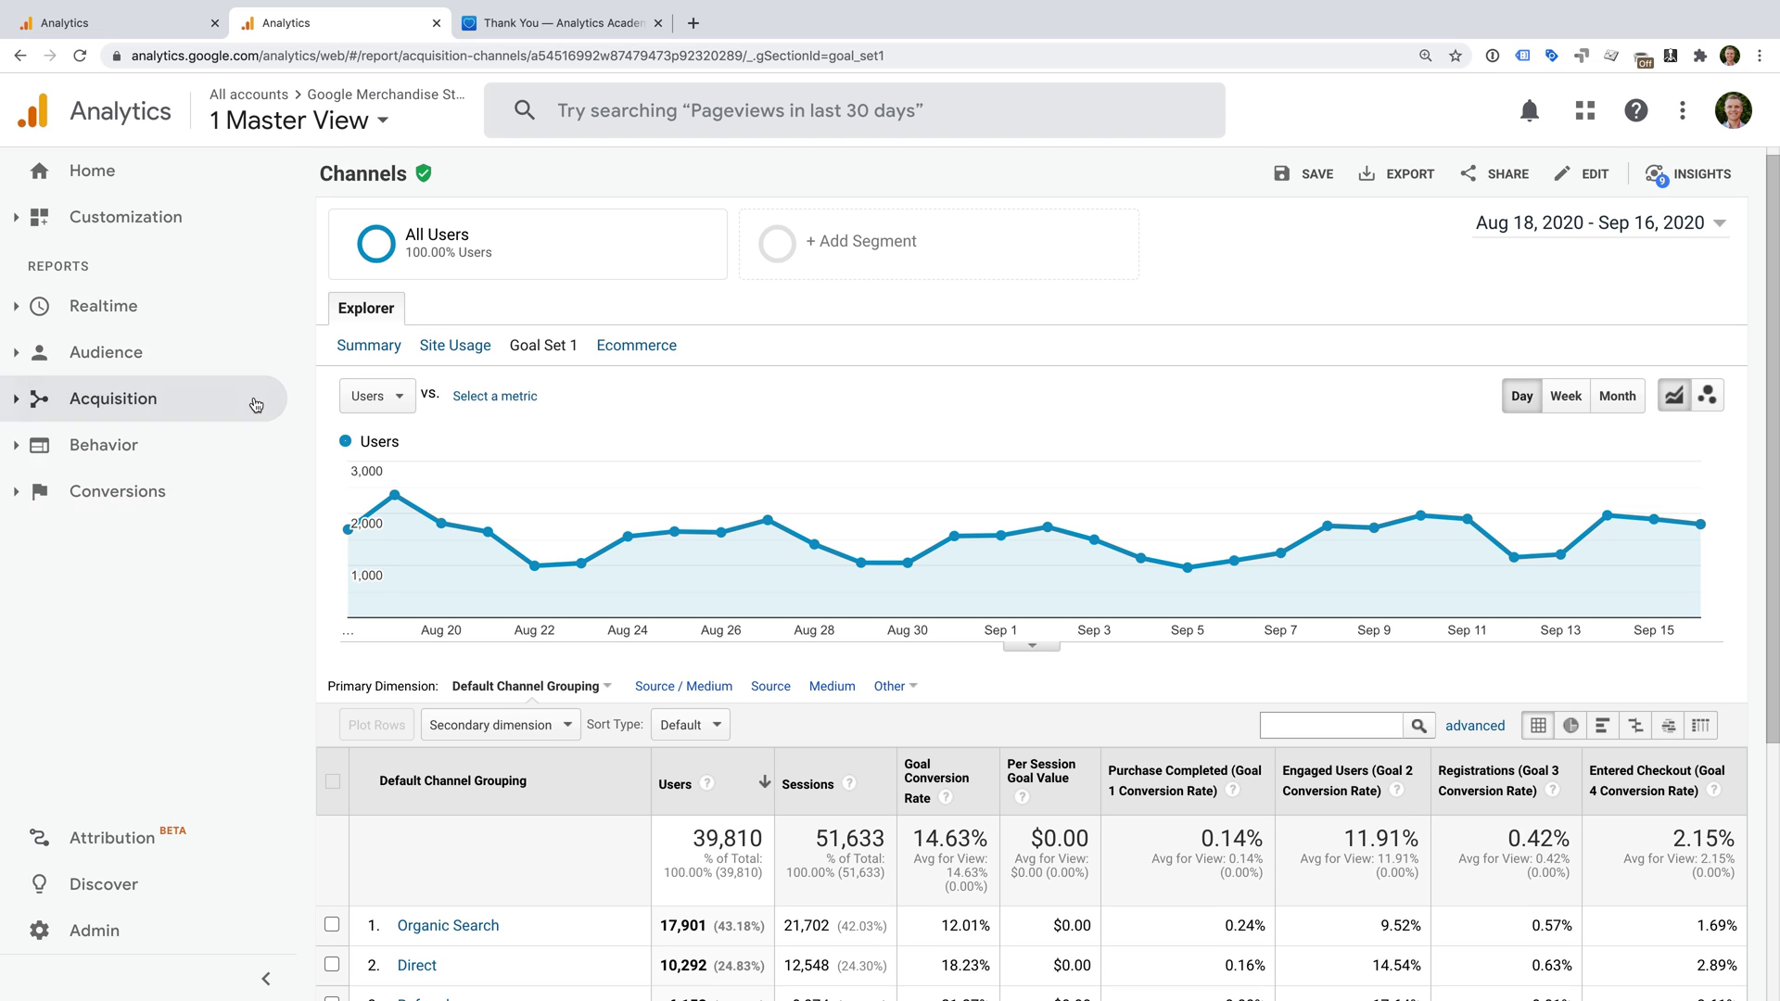
click(232, 447)
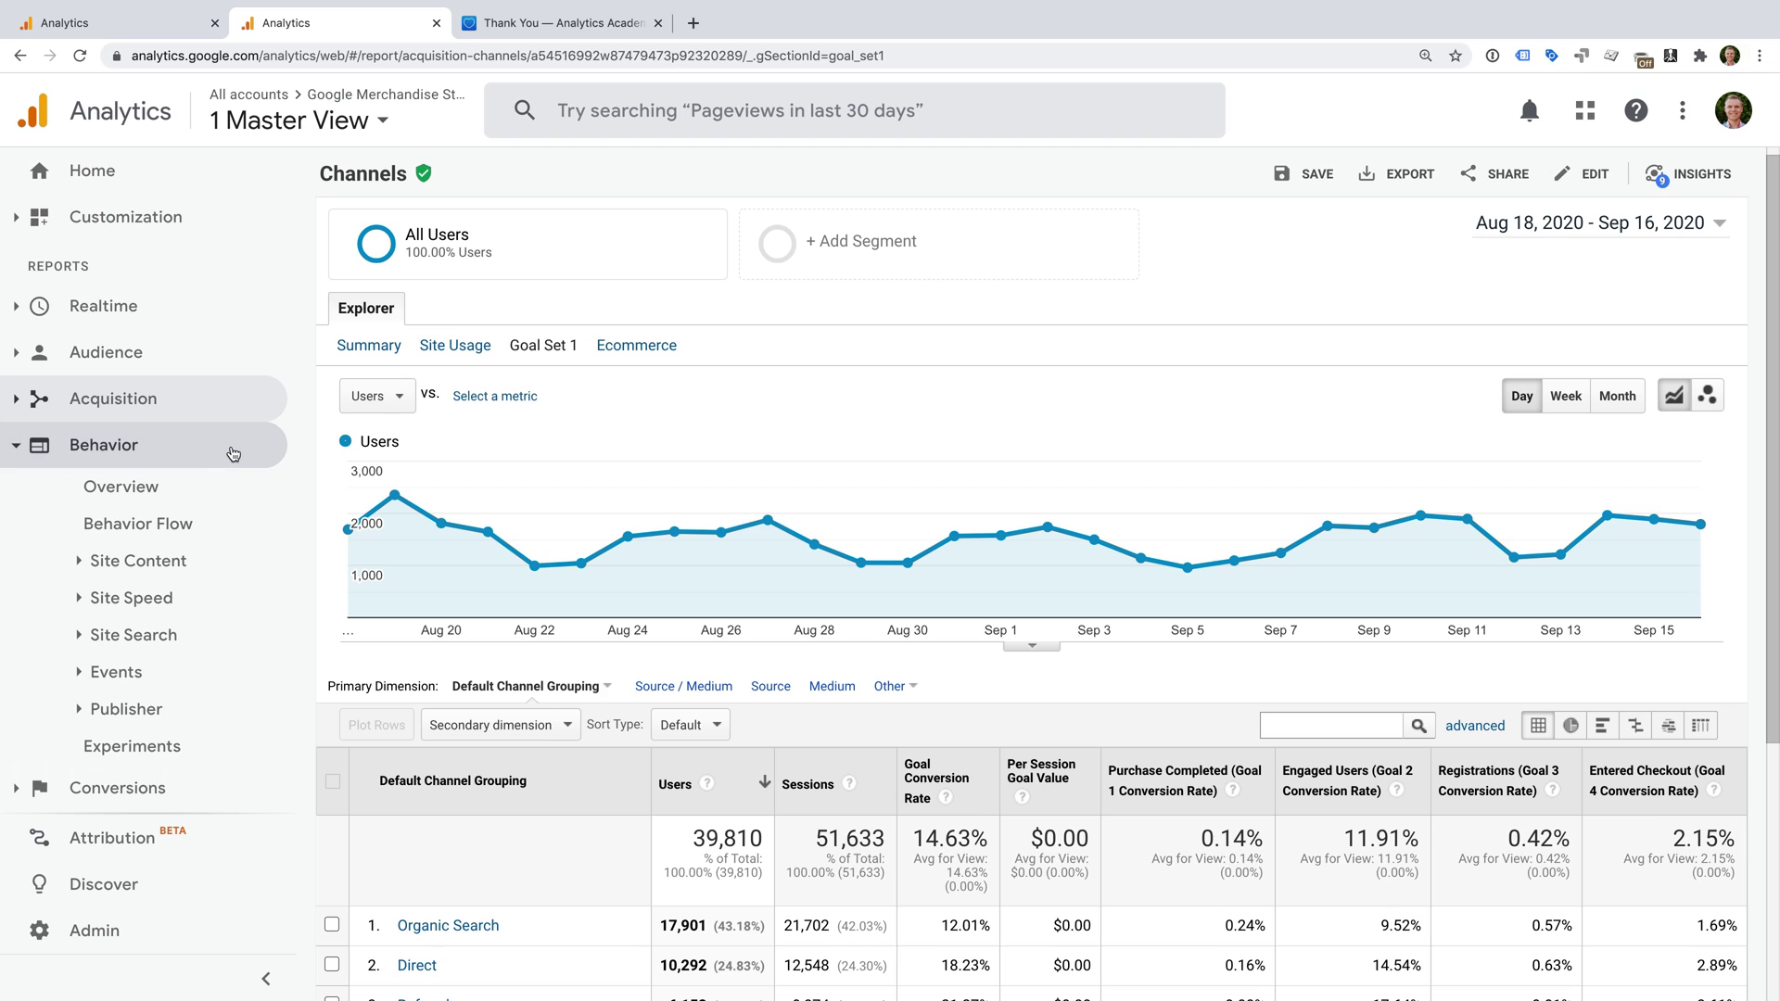
click(219, 570)
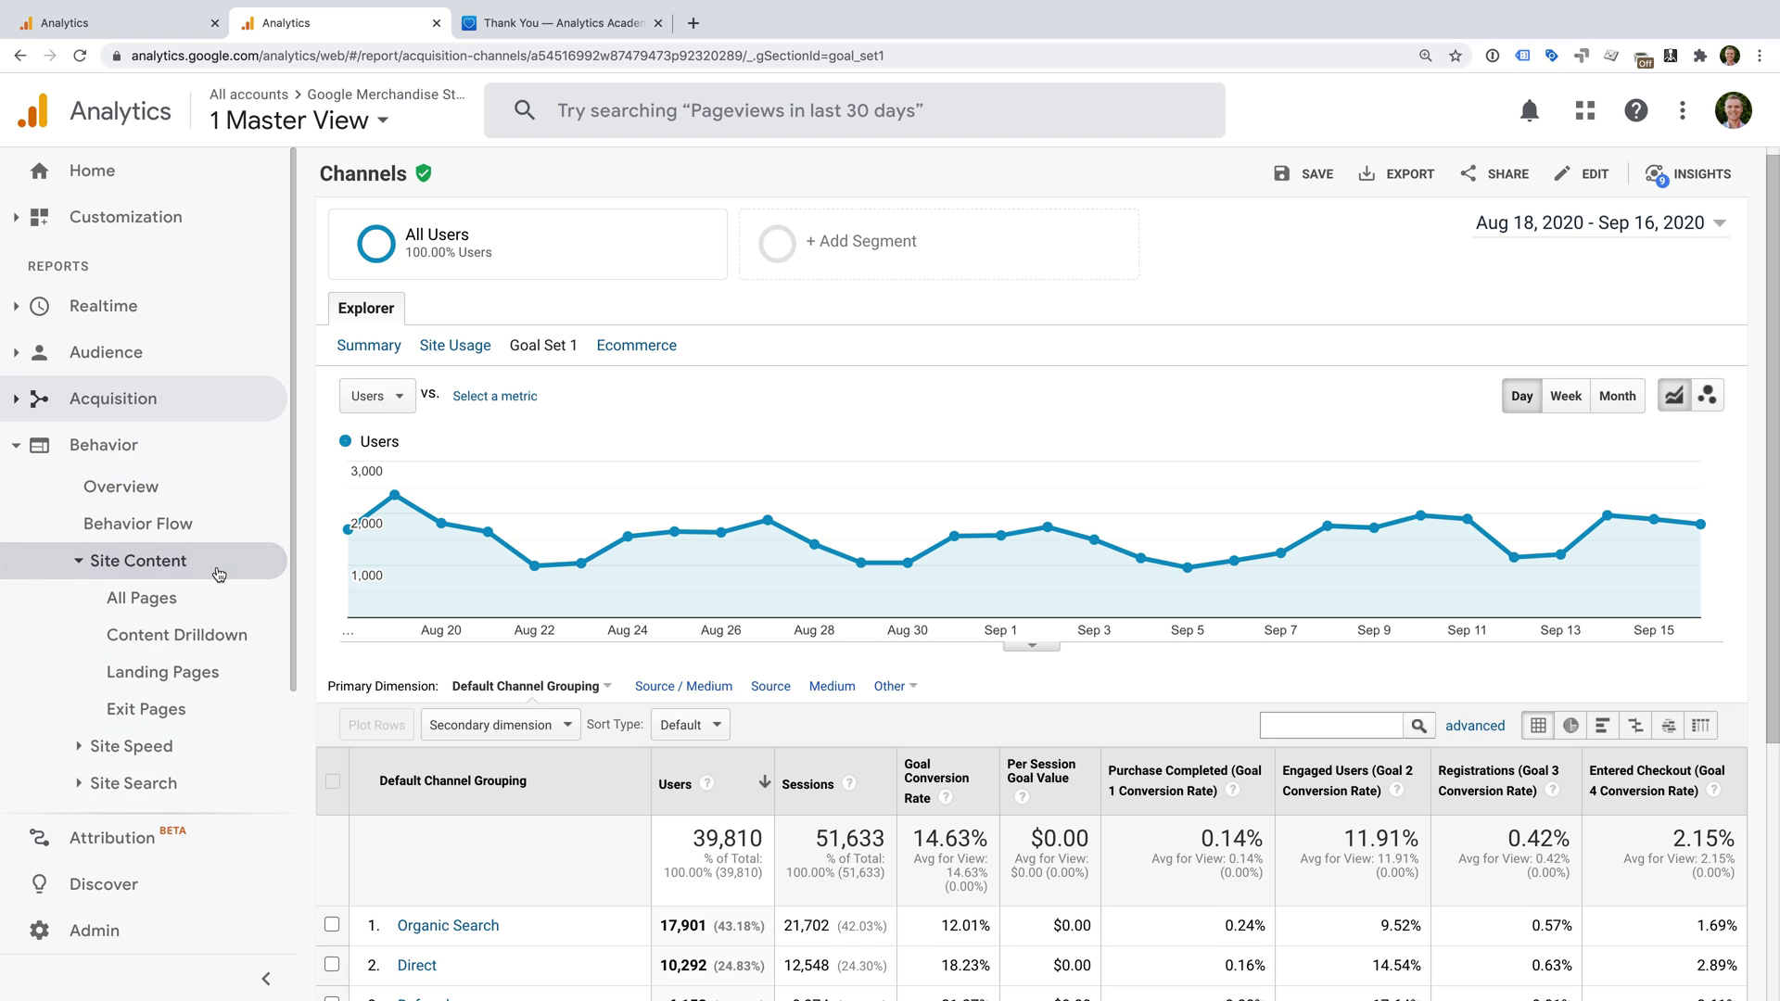
click(195, 605)
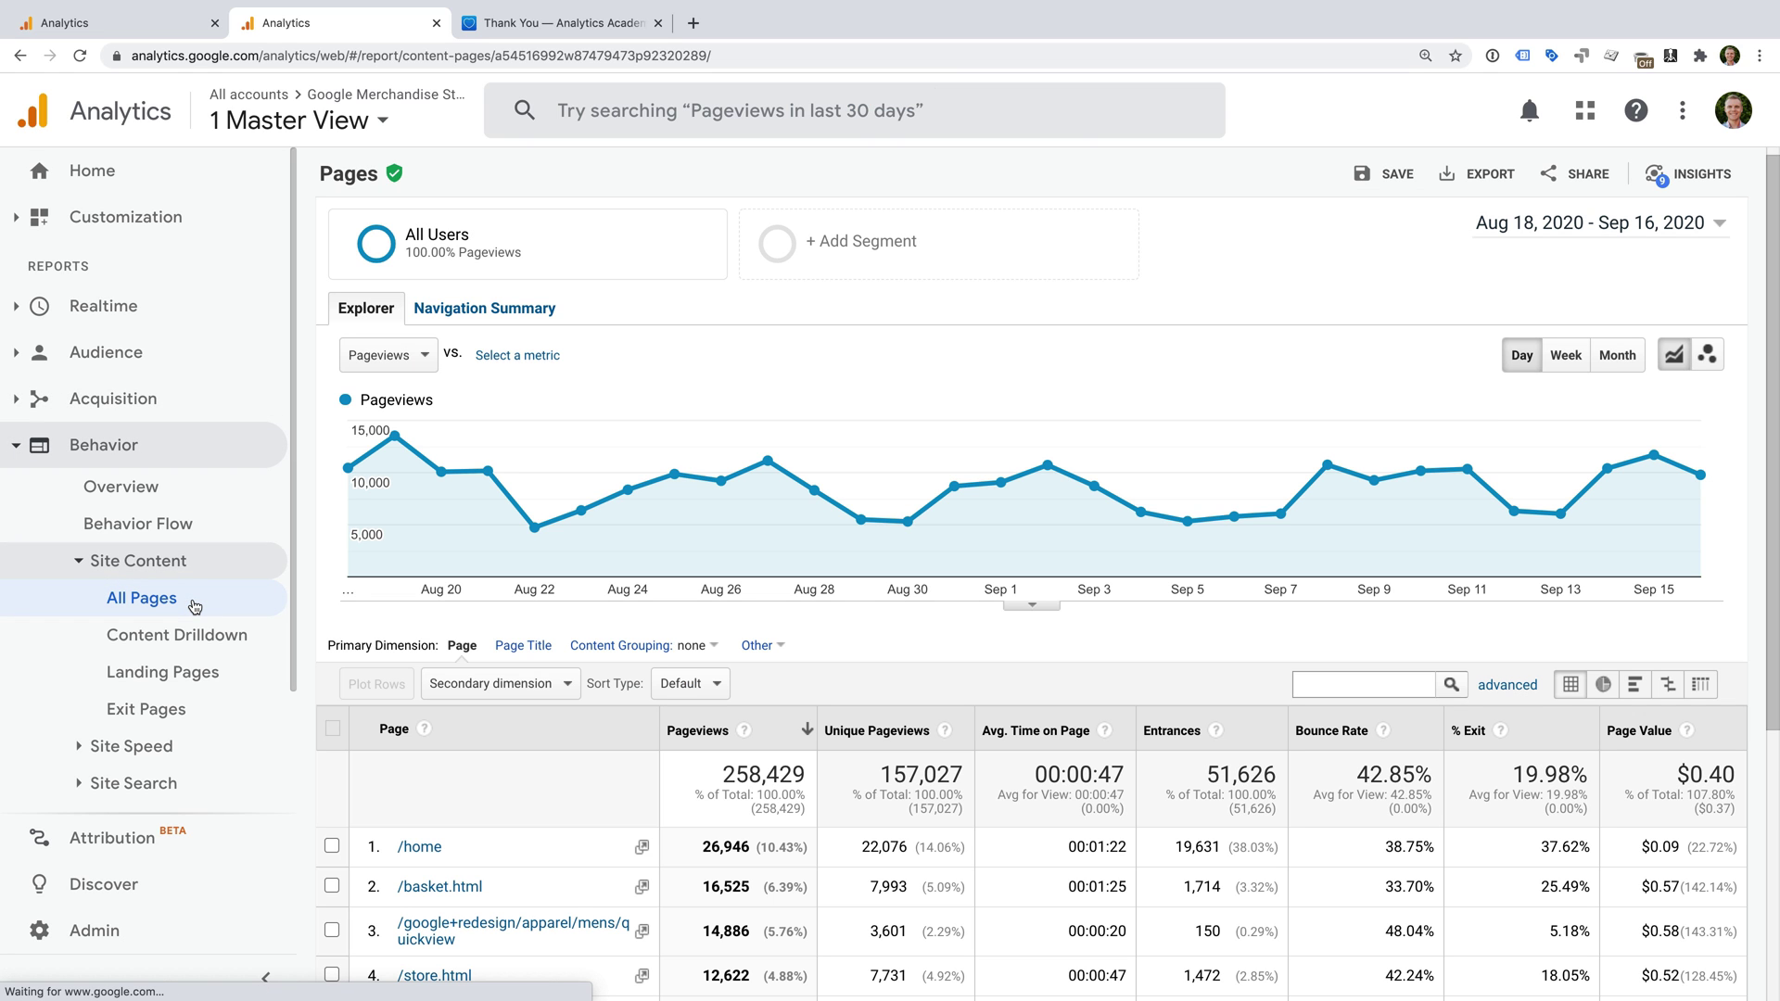
Filter the pages table to /registersuccess.html, note its 218 unique pageviews, and check the date range.
click(1330, 683)
text(/regis)
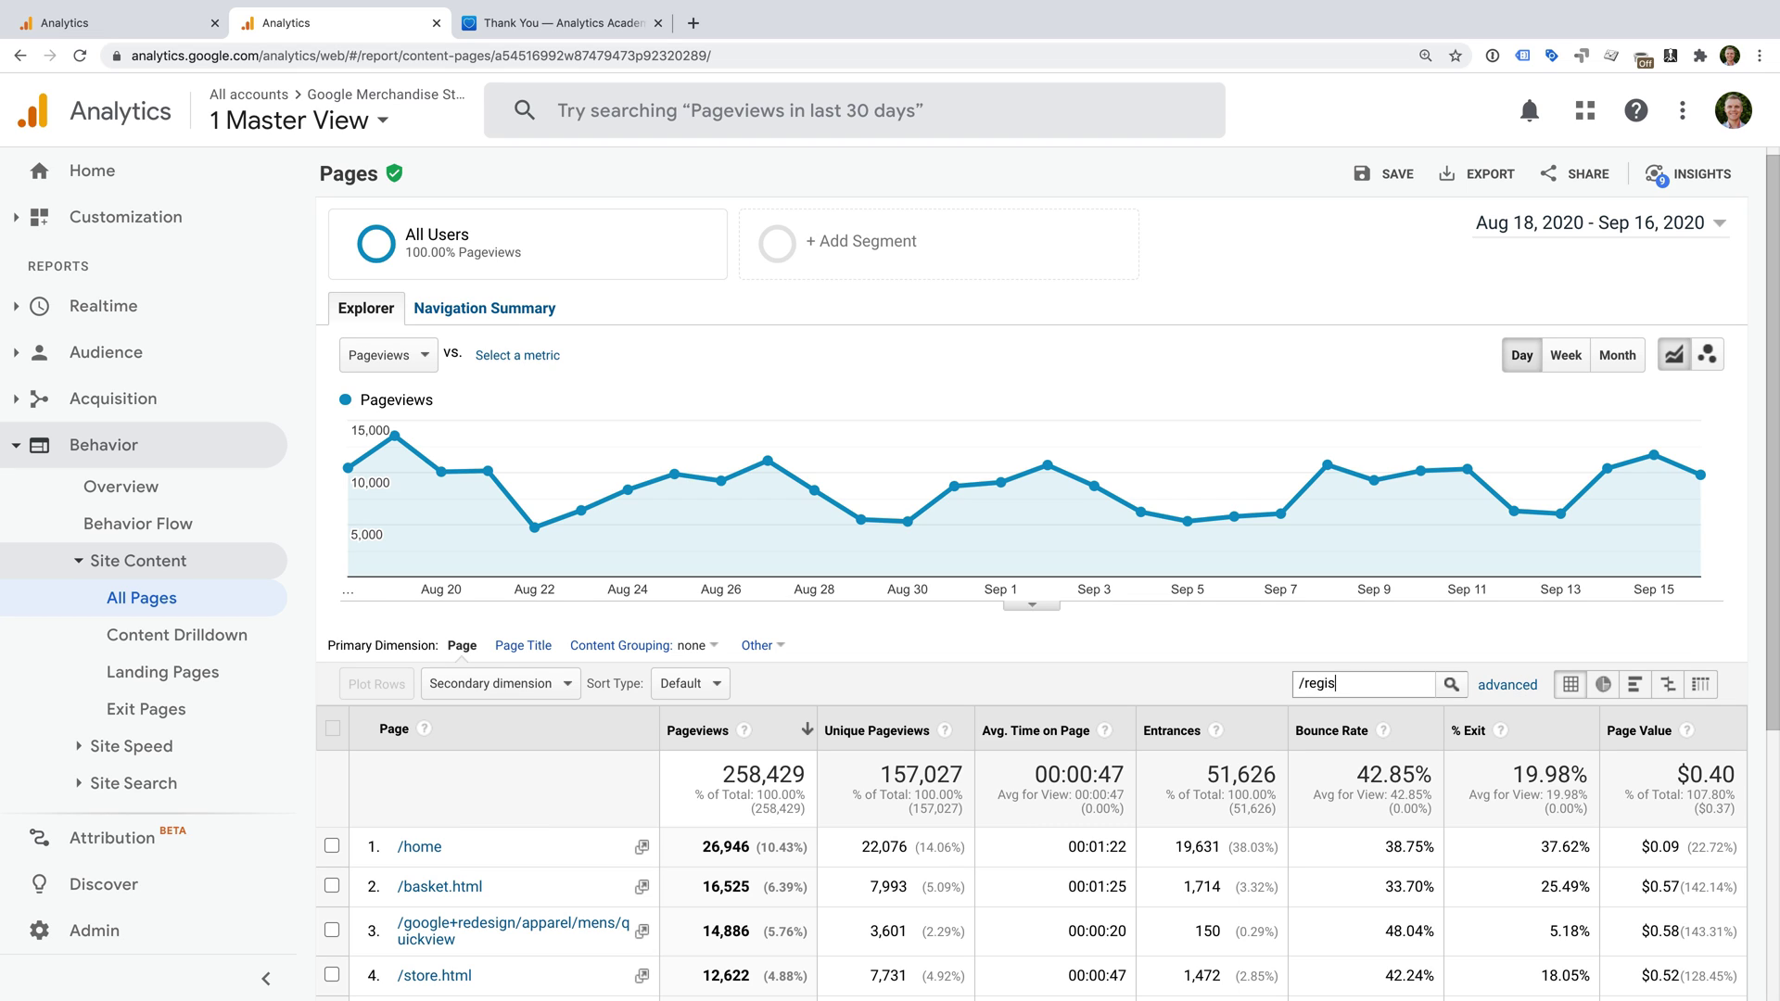
text(tersuccess.html)
key(Return)
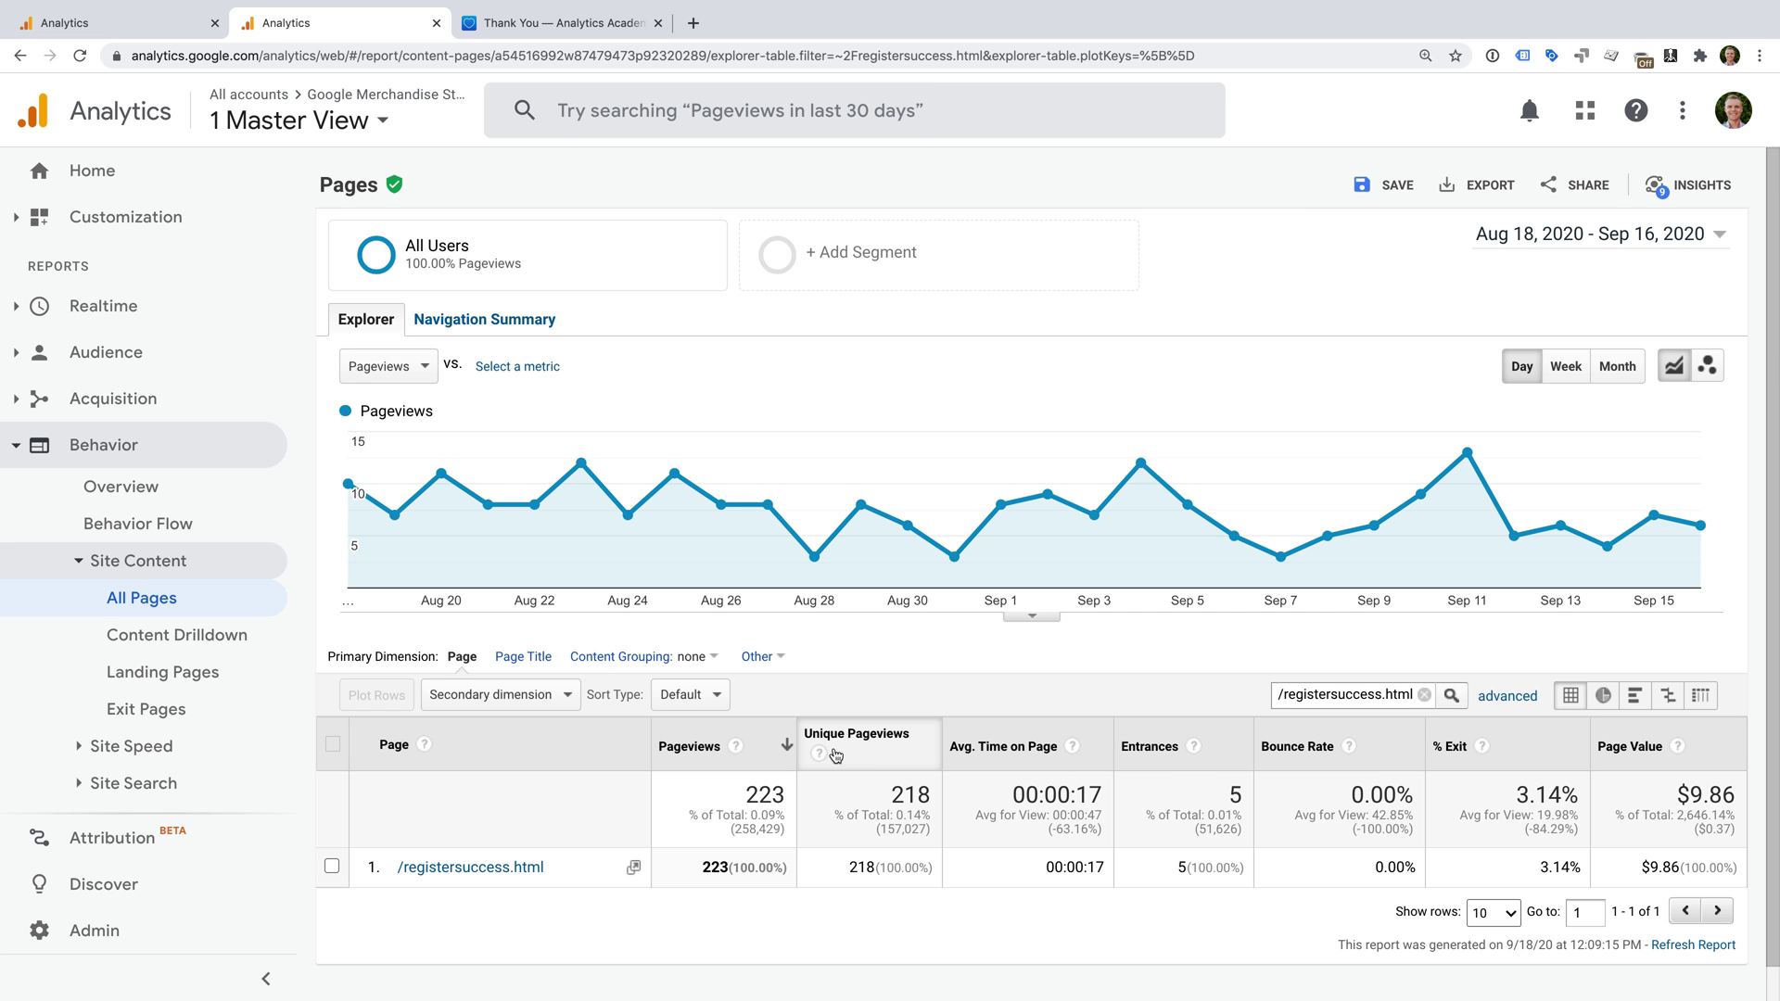
drag(849, 867, 876, 879)
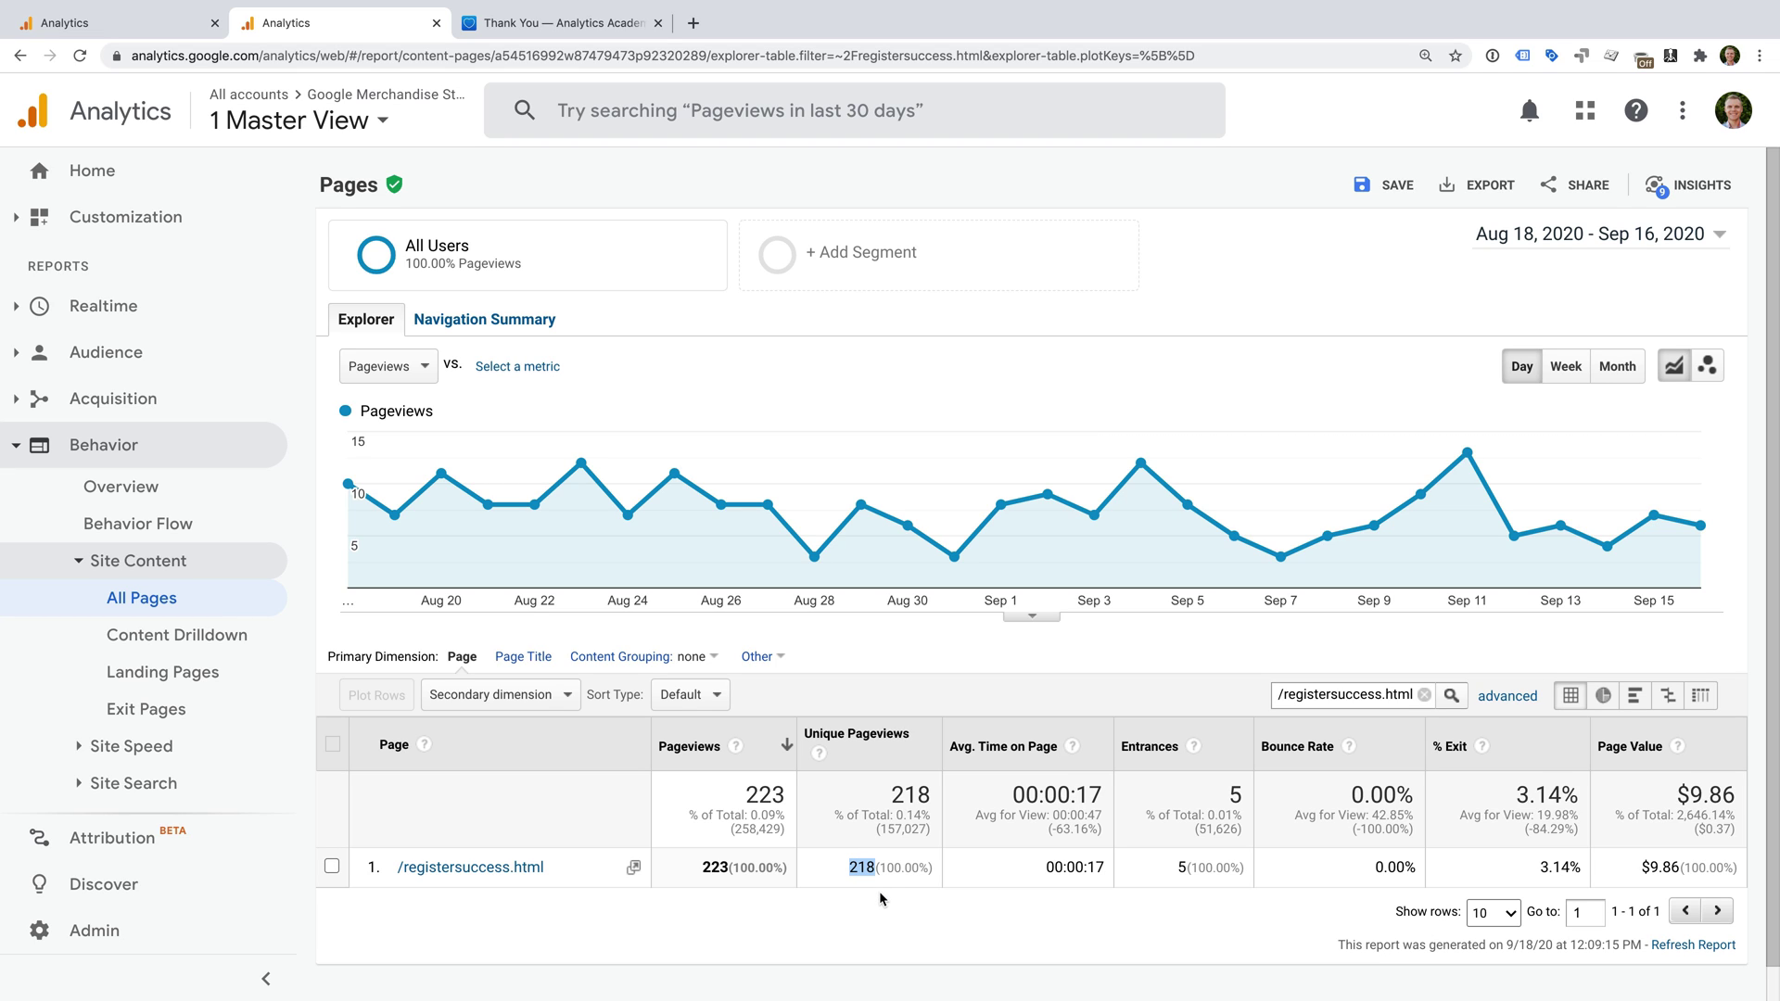
click(1554, 241)
click(1554, 241)
click(229, 221)
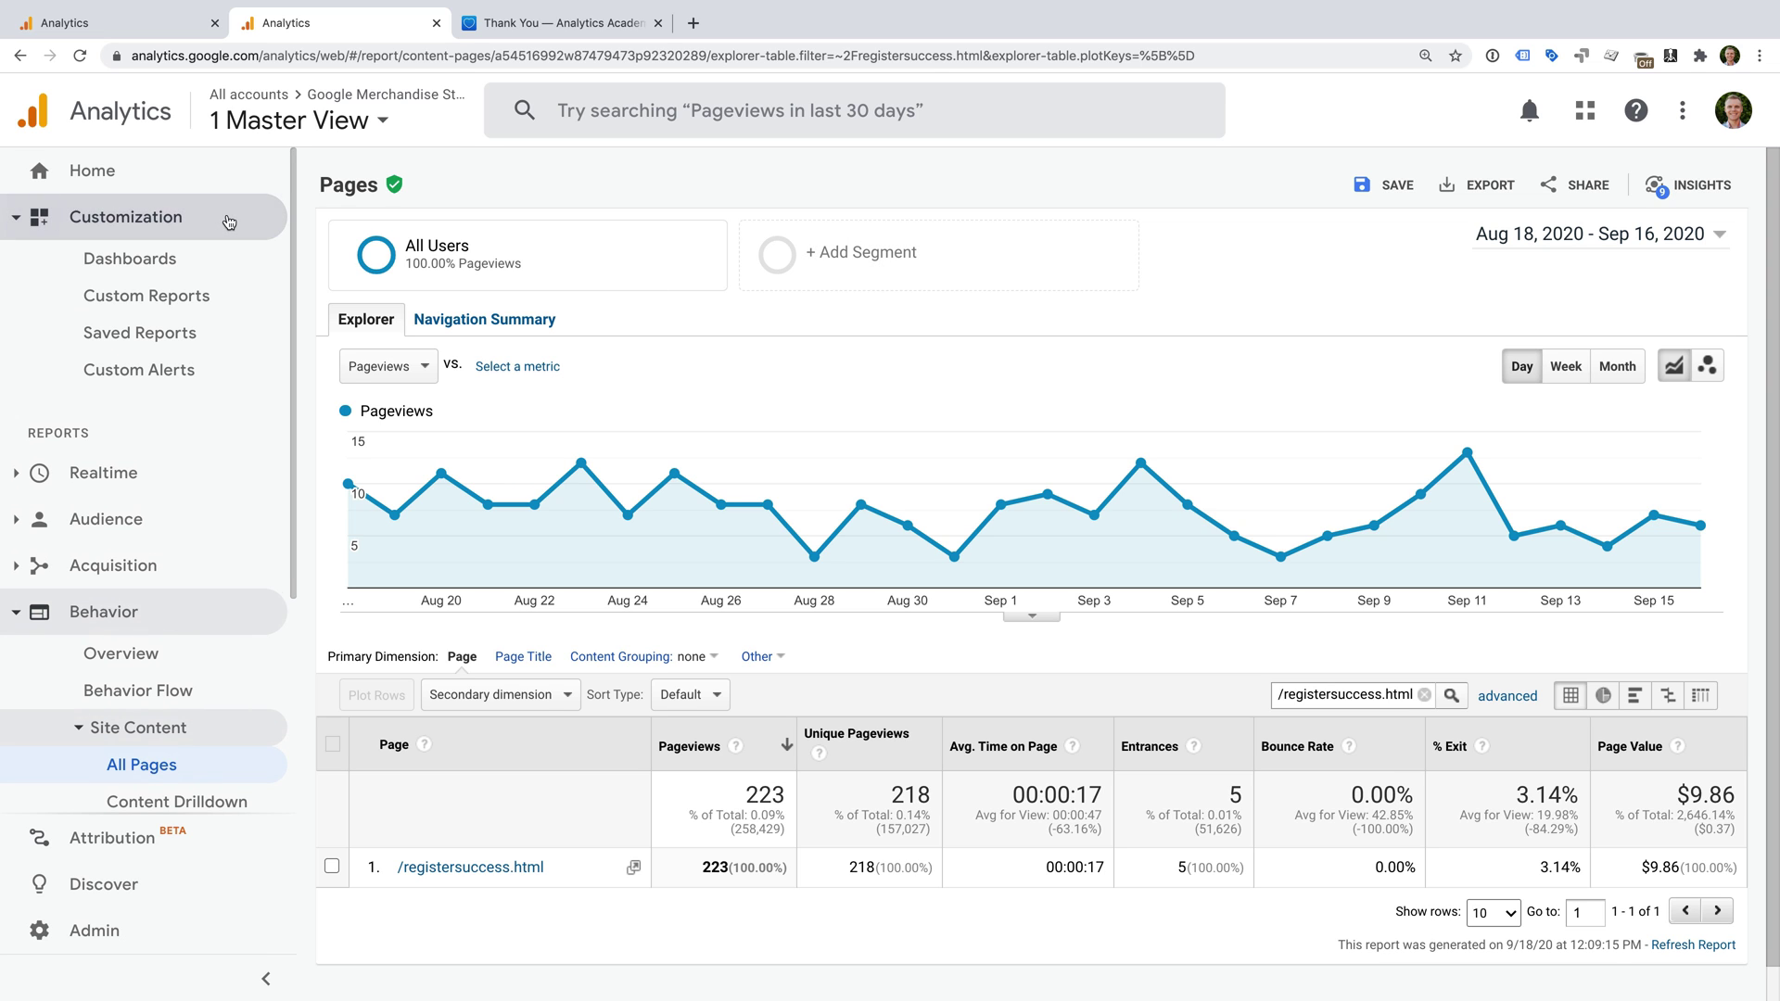
Start a new custom report titled 'Historical Conversions'.
click(225, 297)
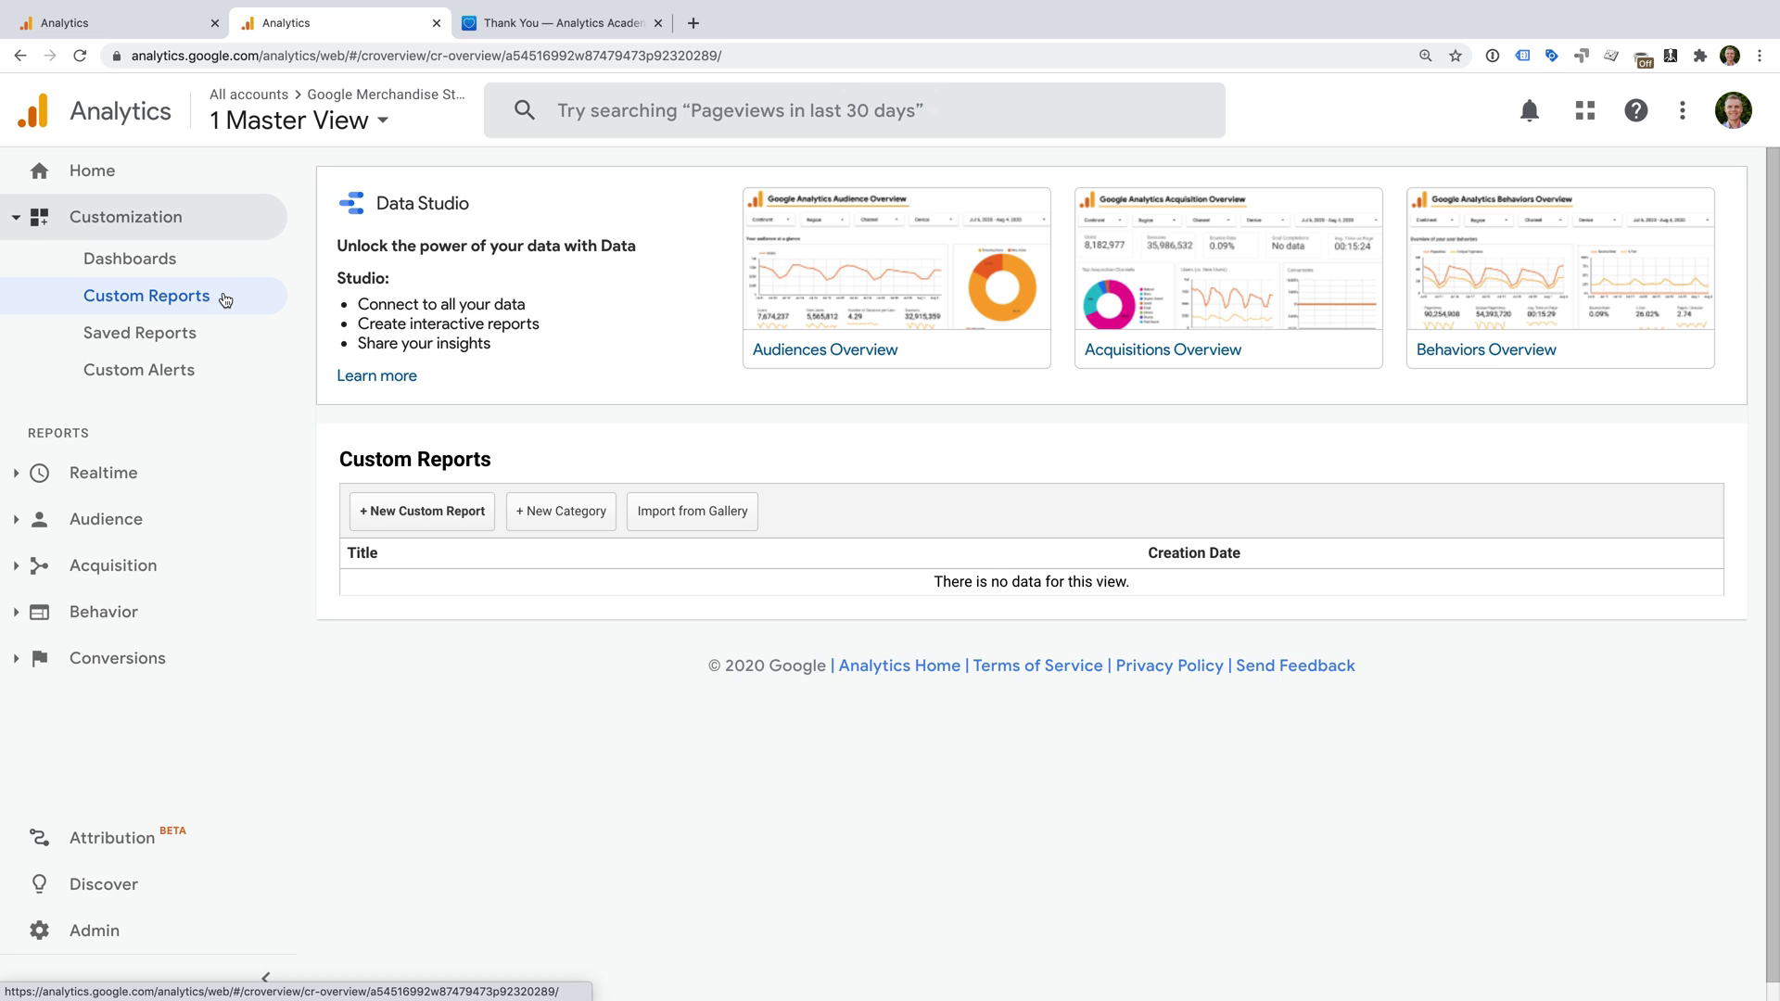
click(454, 513)
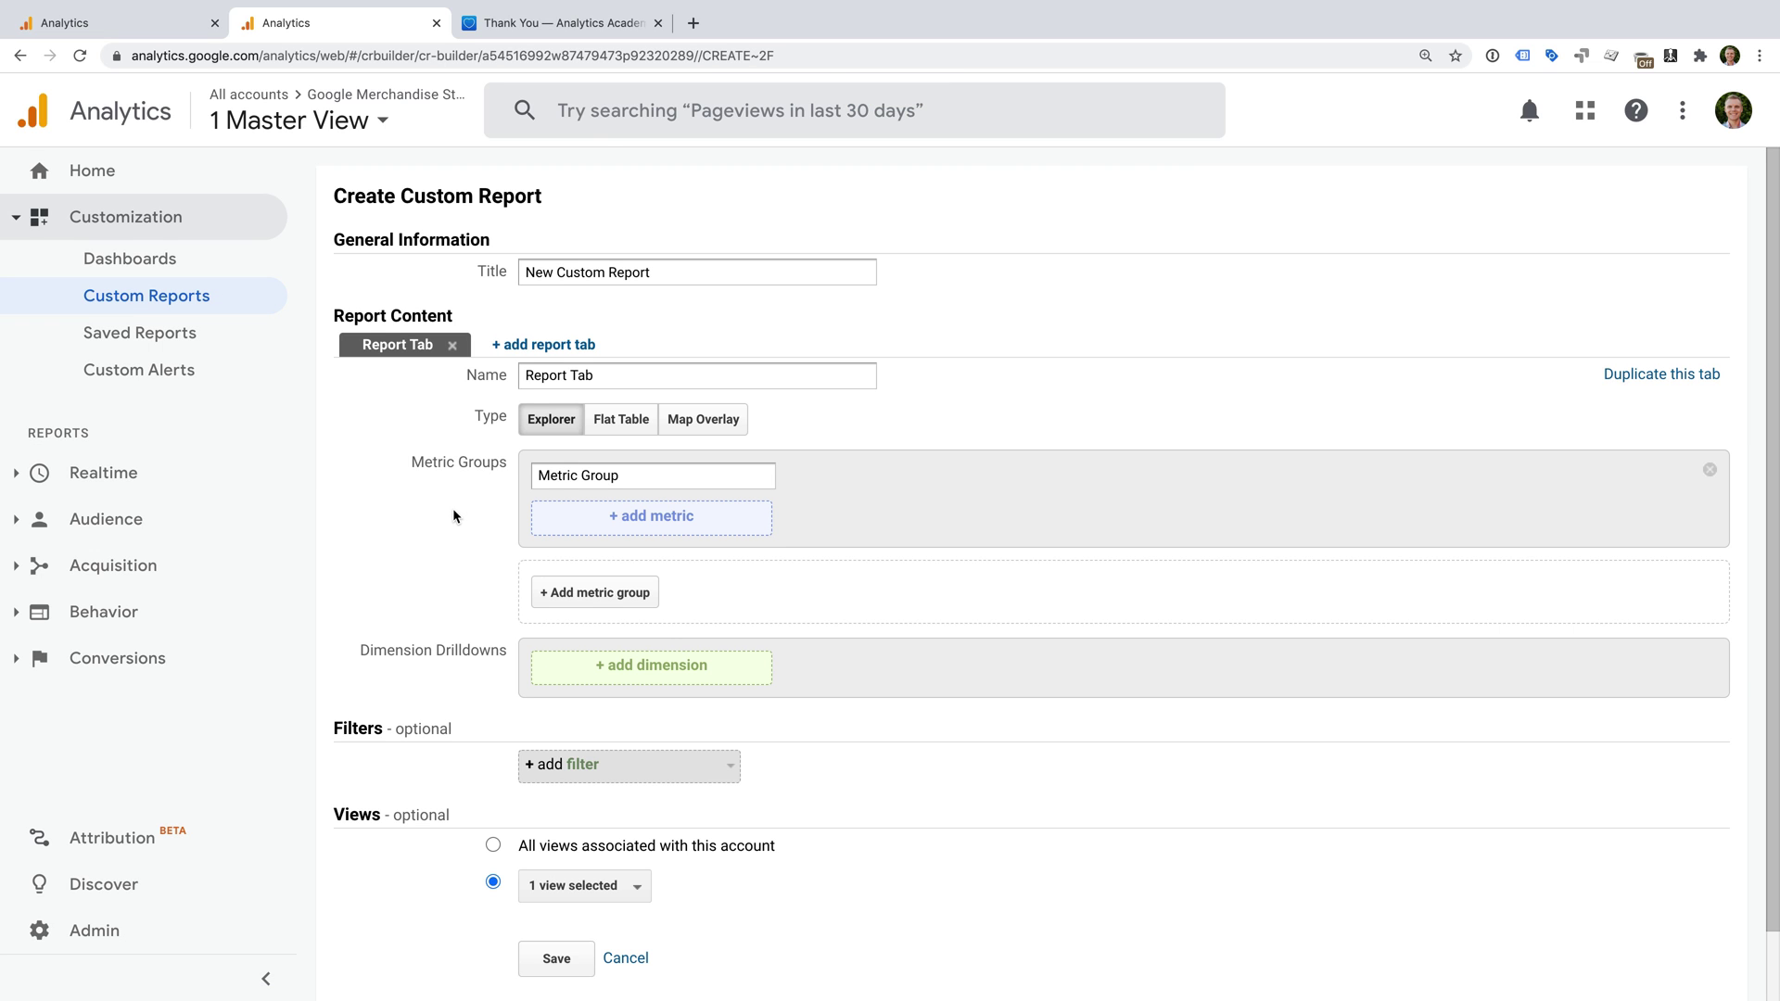
triple_click(651, 275)
text(Historical Conversions)
Add Unique Pageviews as the report metric and Page as the drilldown dimension.
click(695, 521)
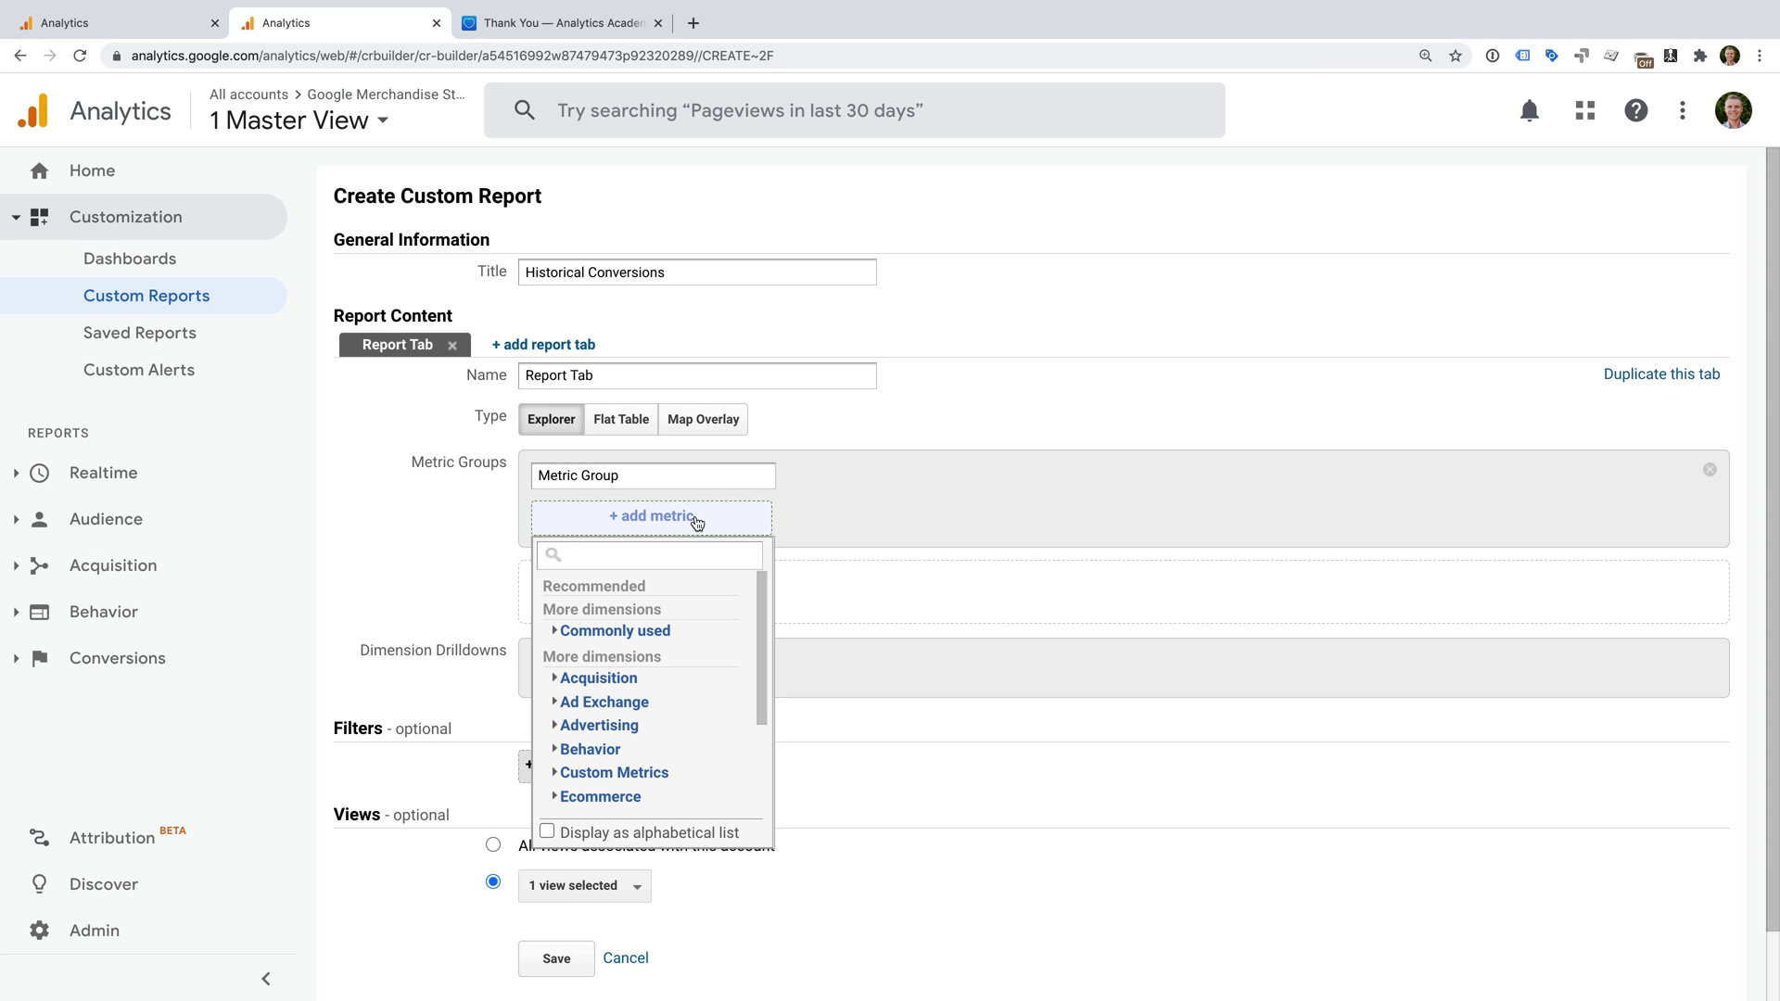
text(unique page)
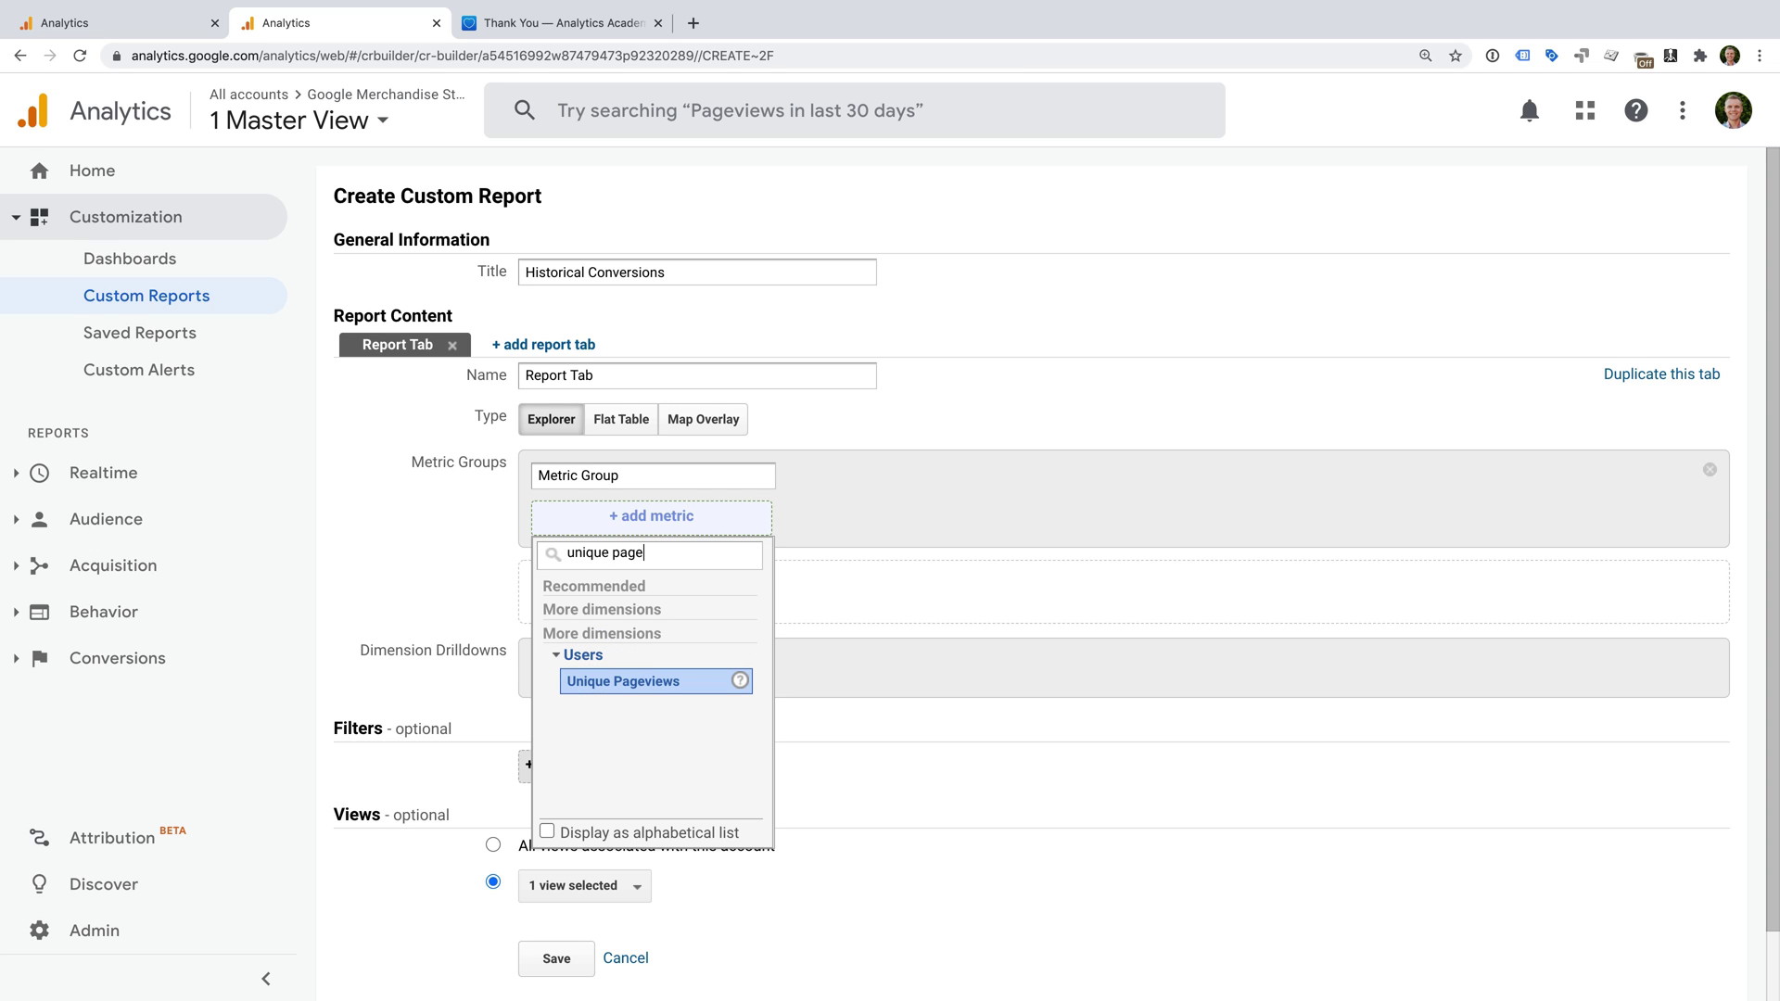
click(637, 685)
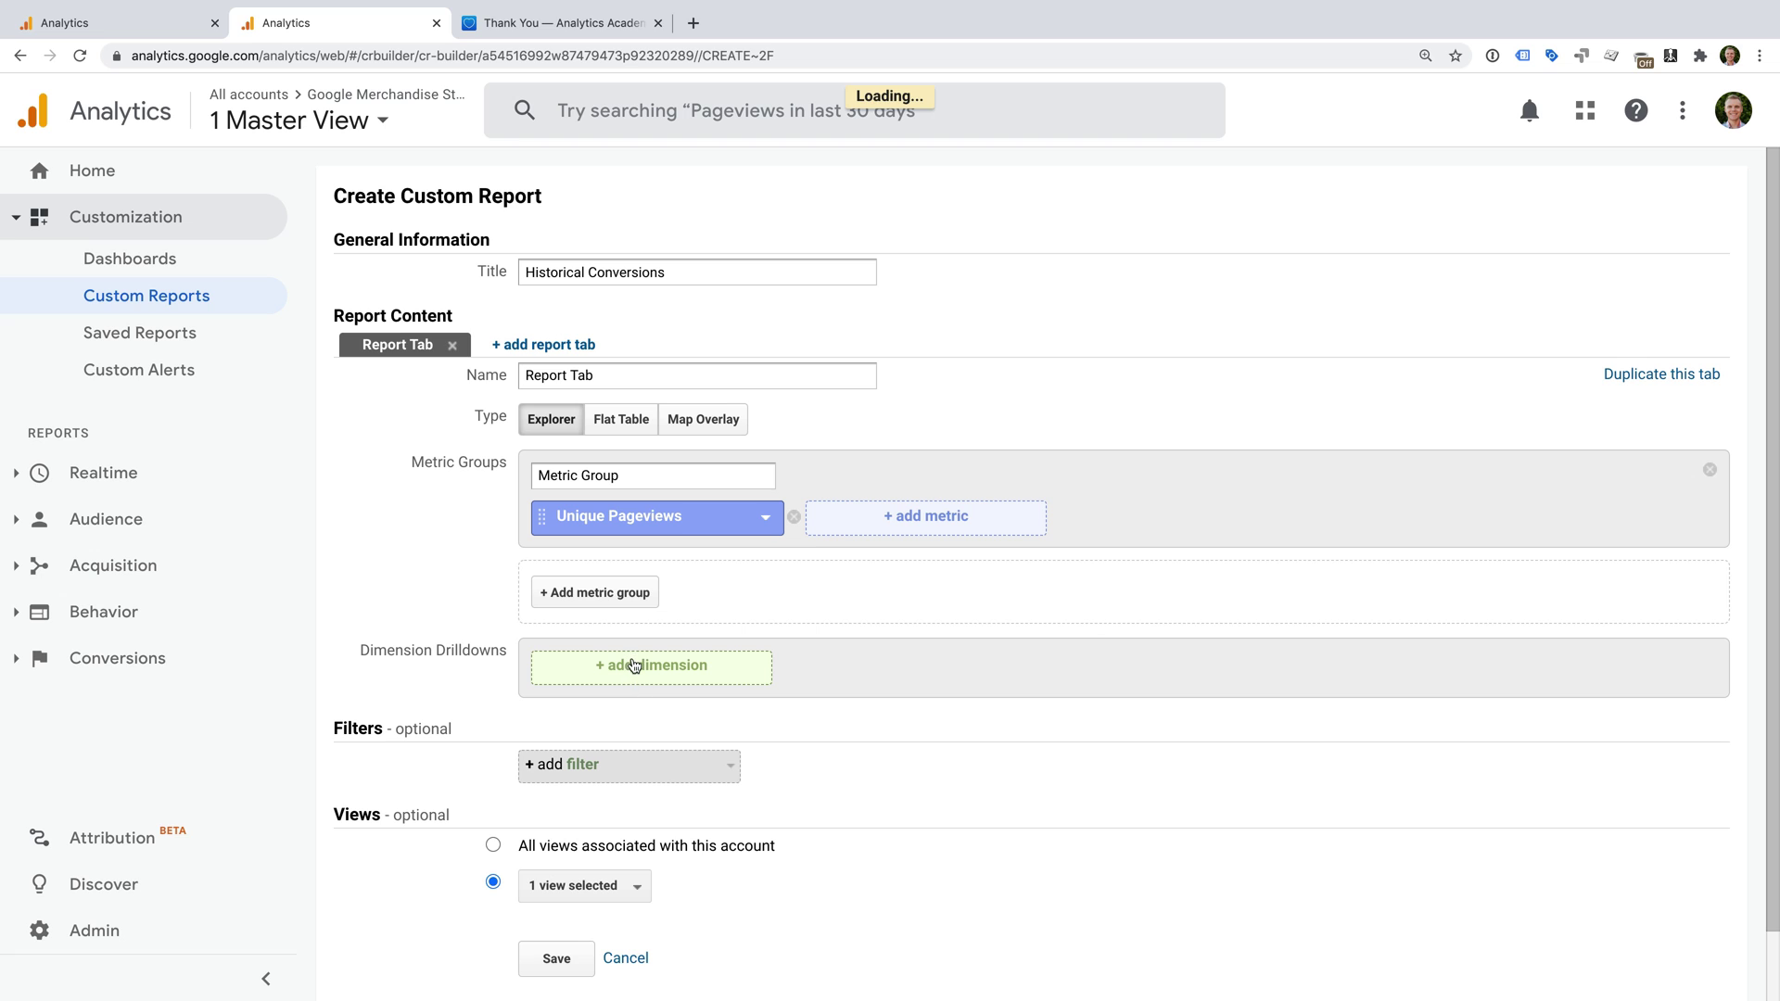
click(632, 670)
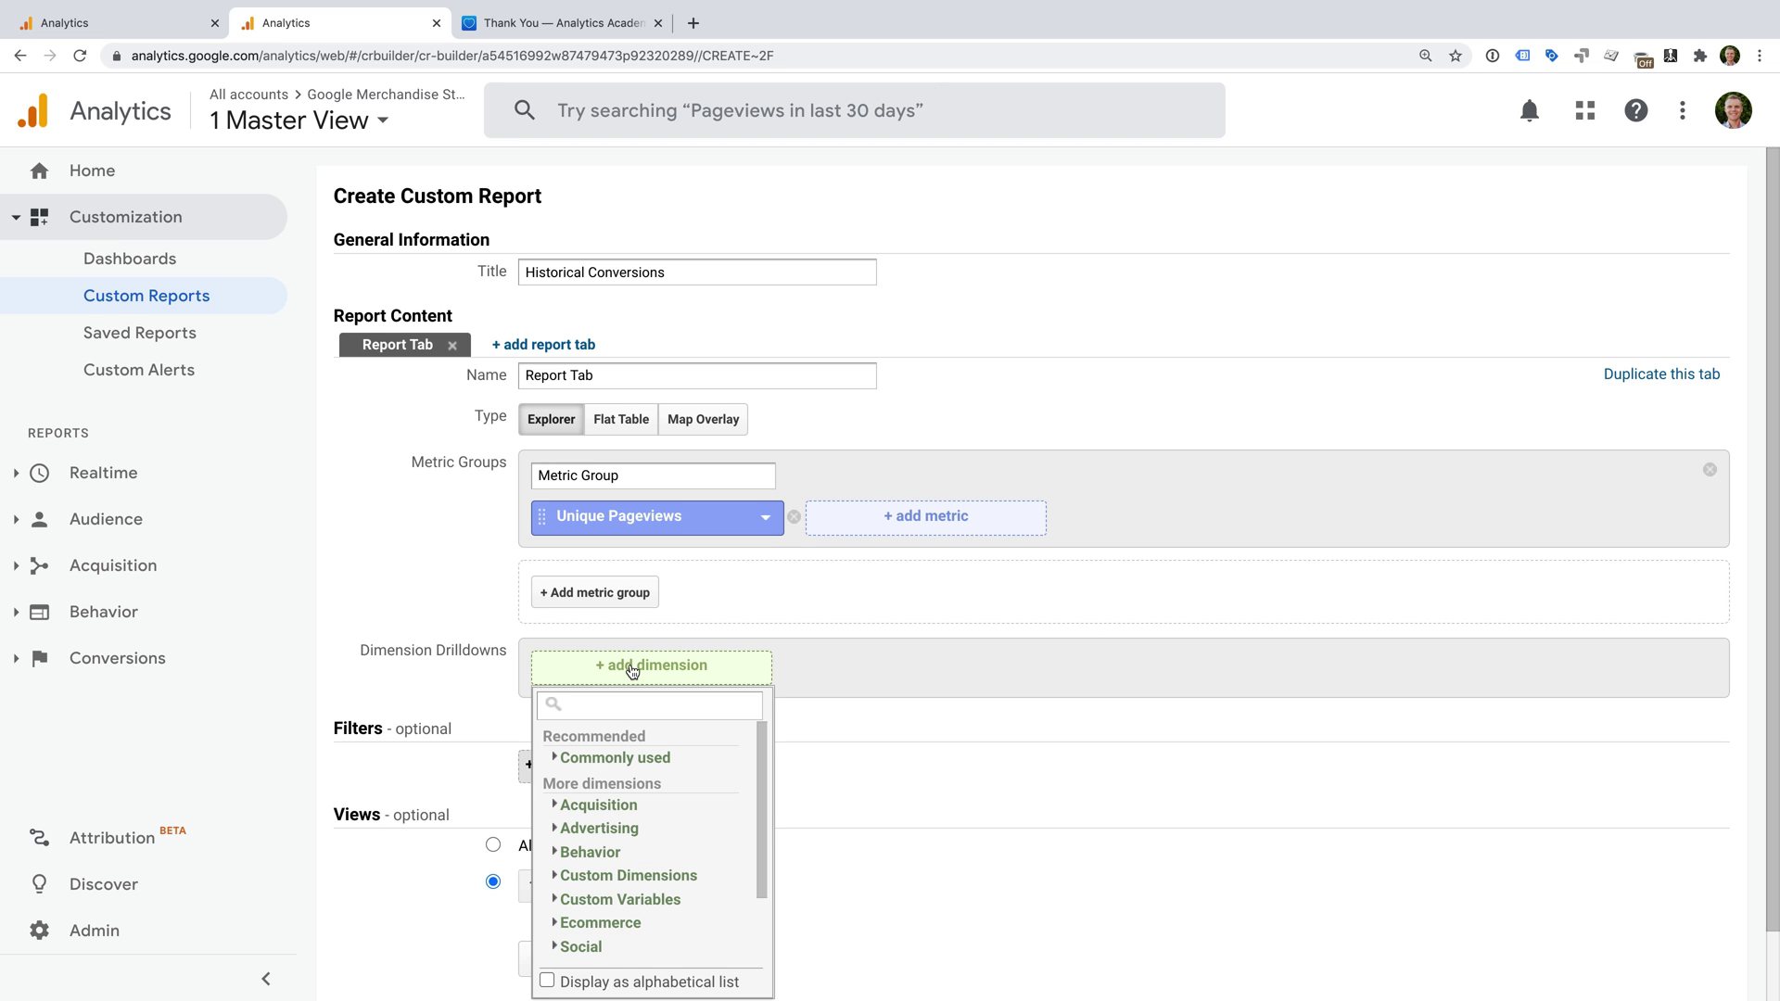
text(page)
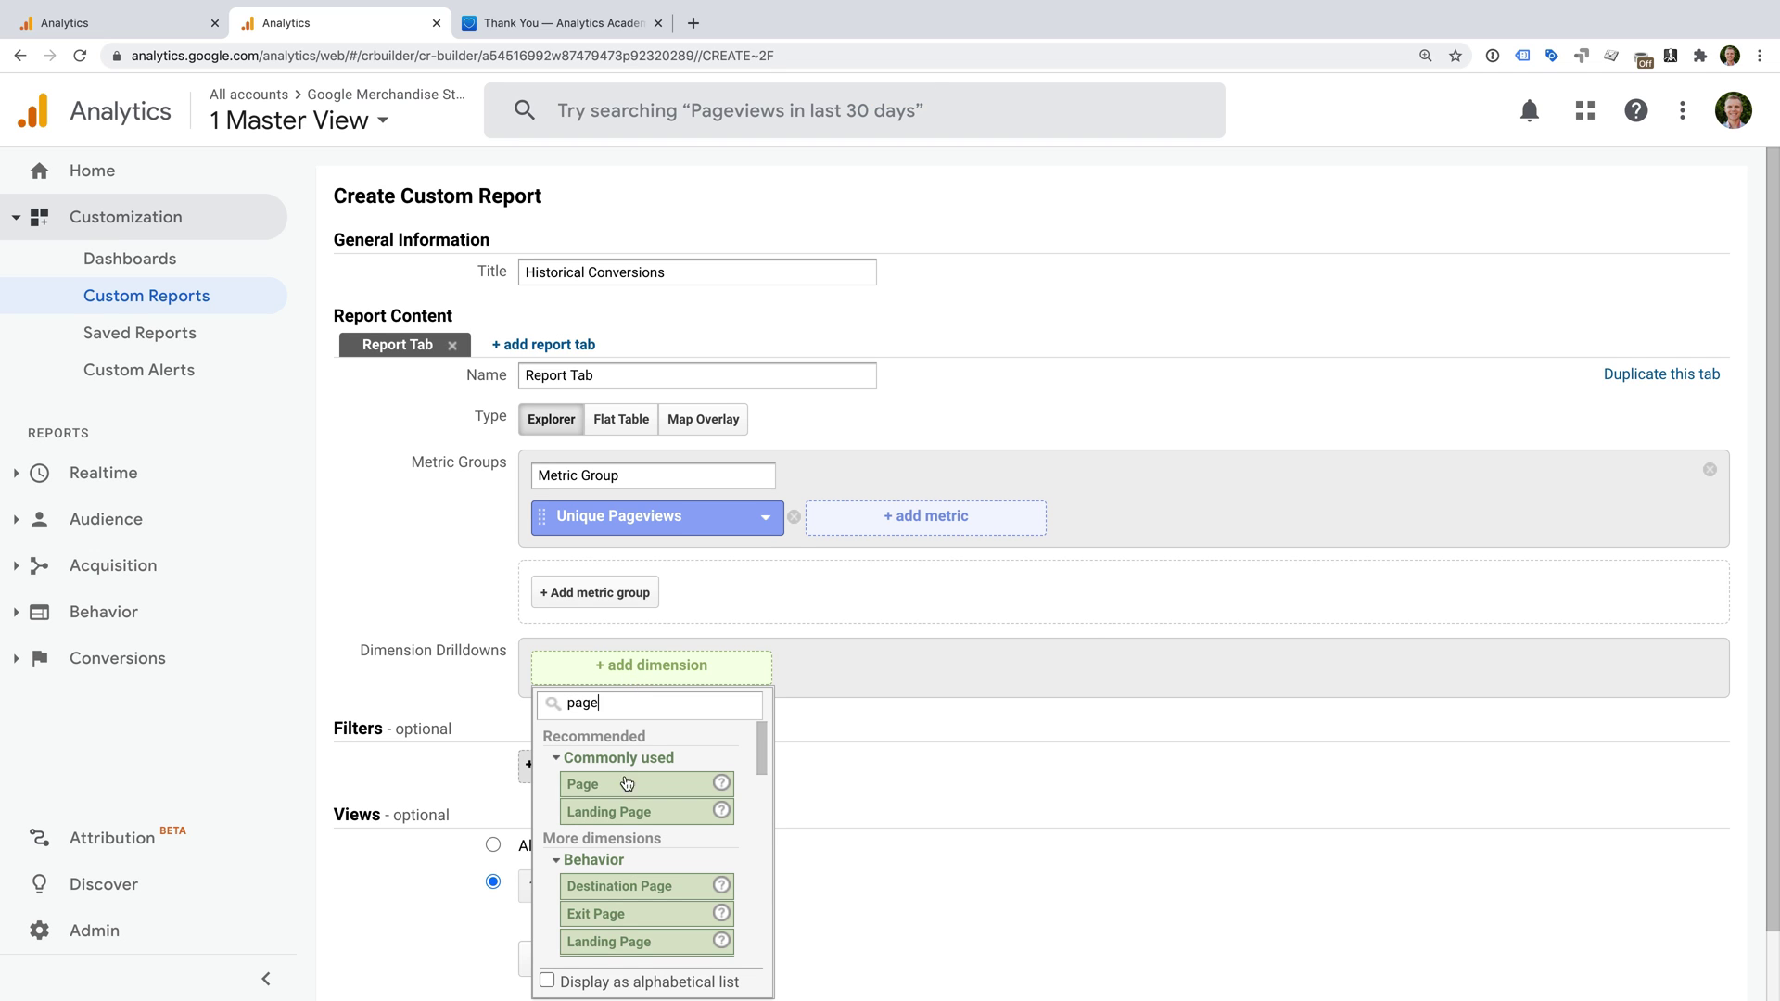
click(625, 784)
Filter the report to Page exactly /registersuccess.html and save it.
scroll(658, 749, down, 2)
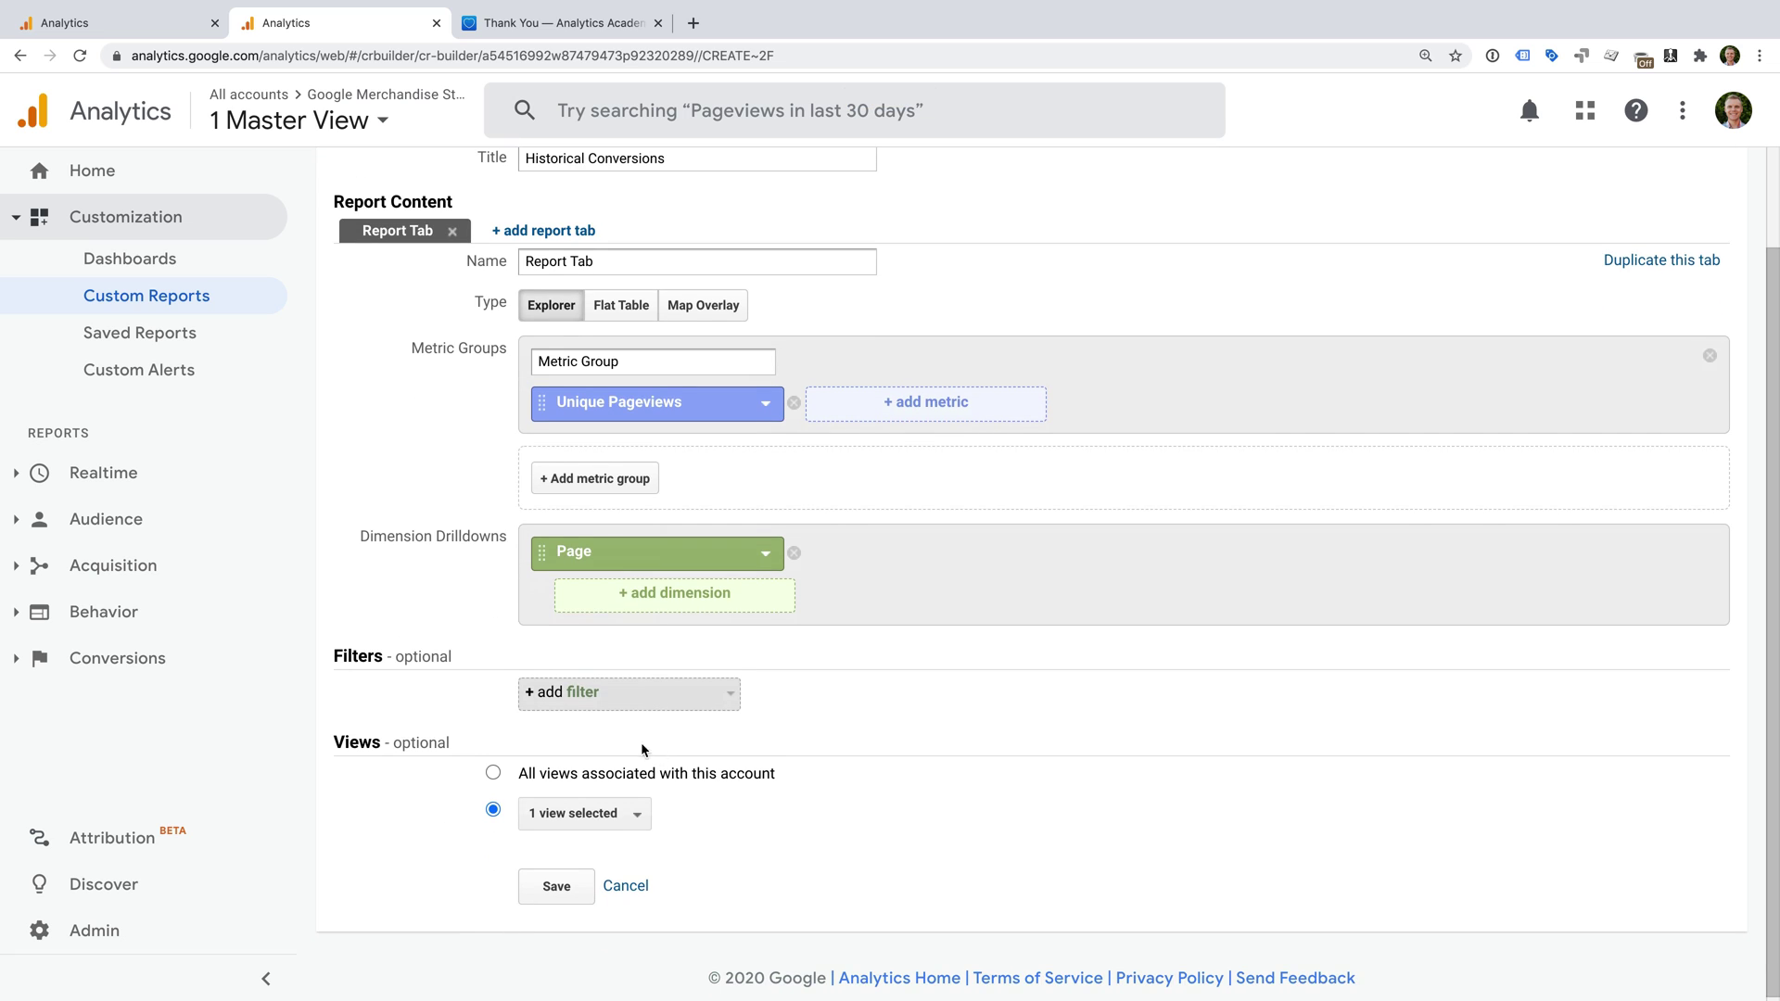
click(576, 699)
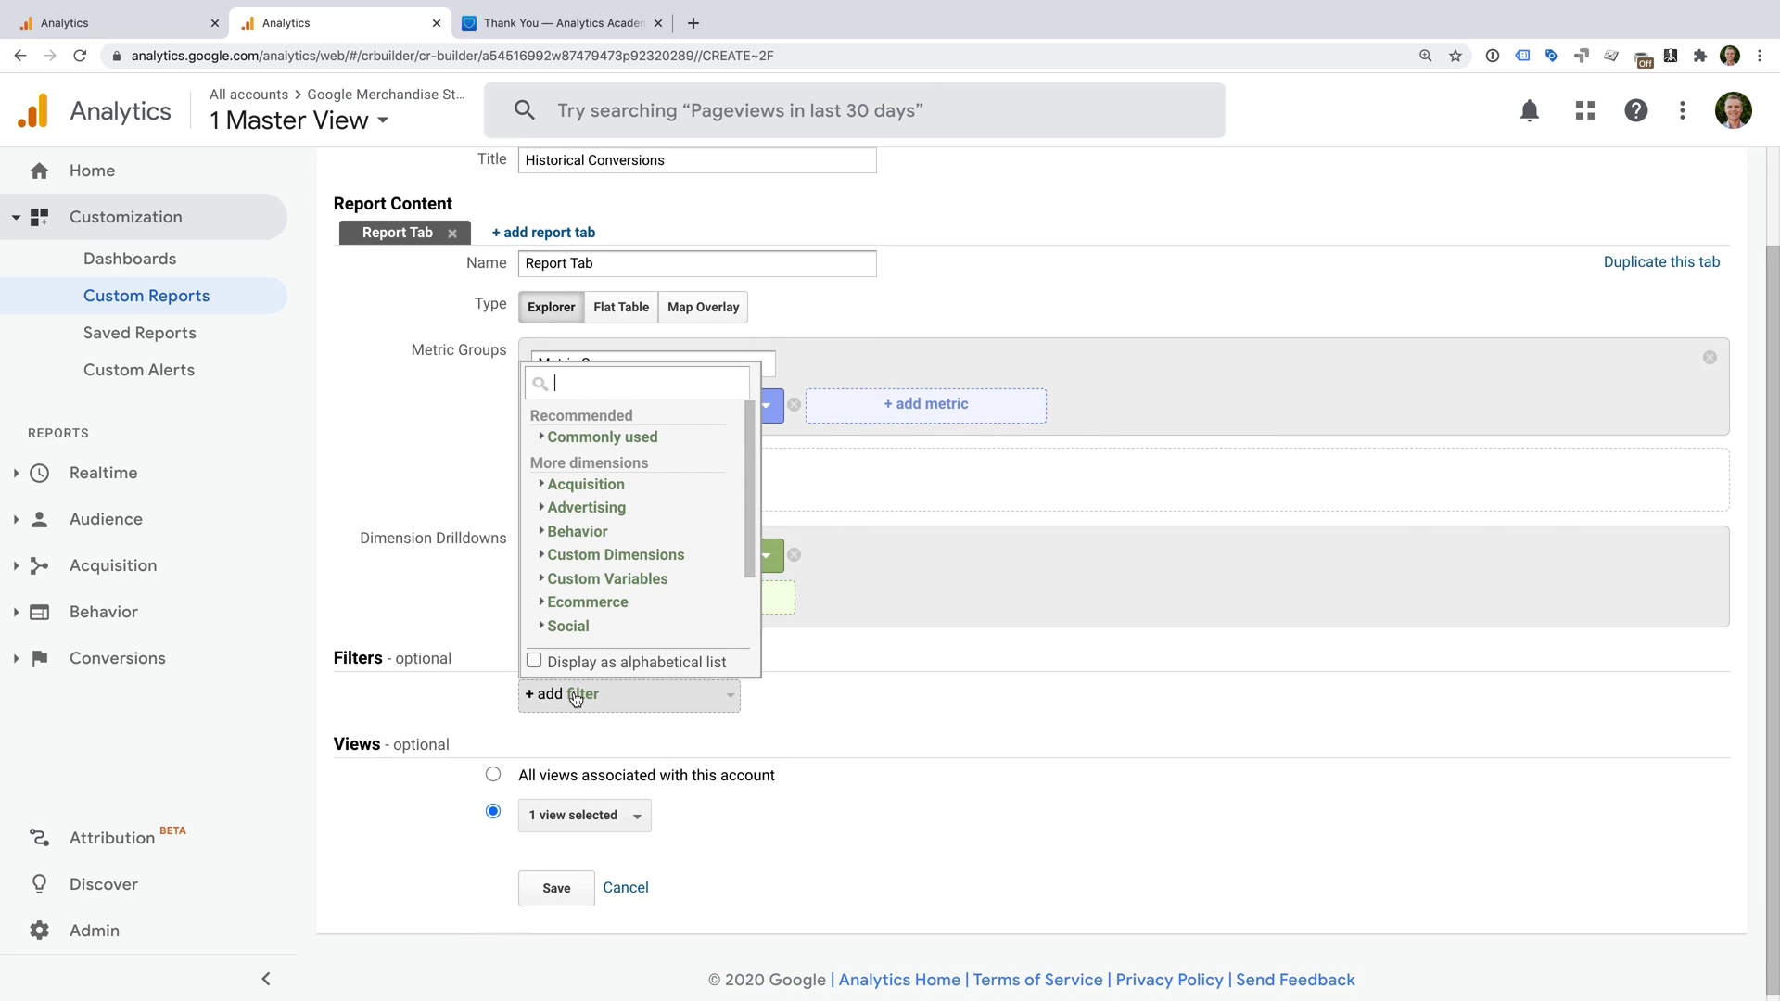
text(page)
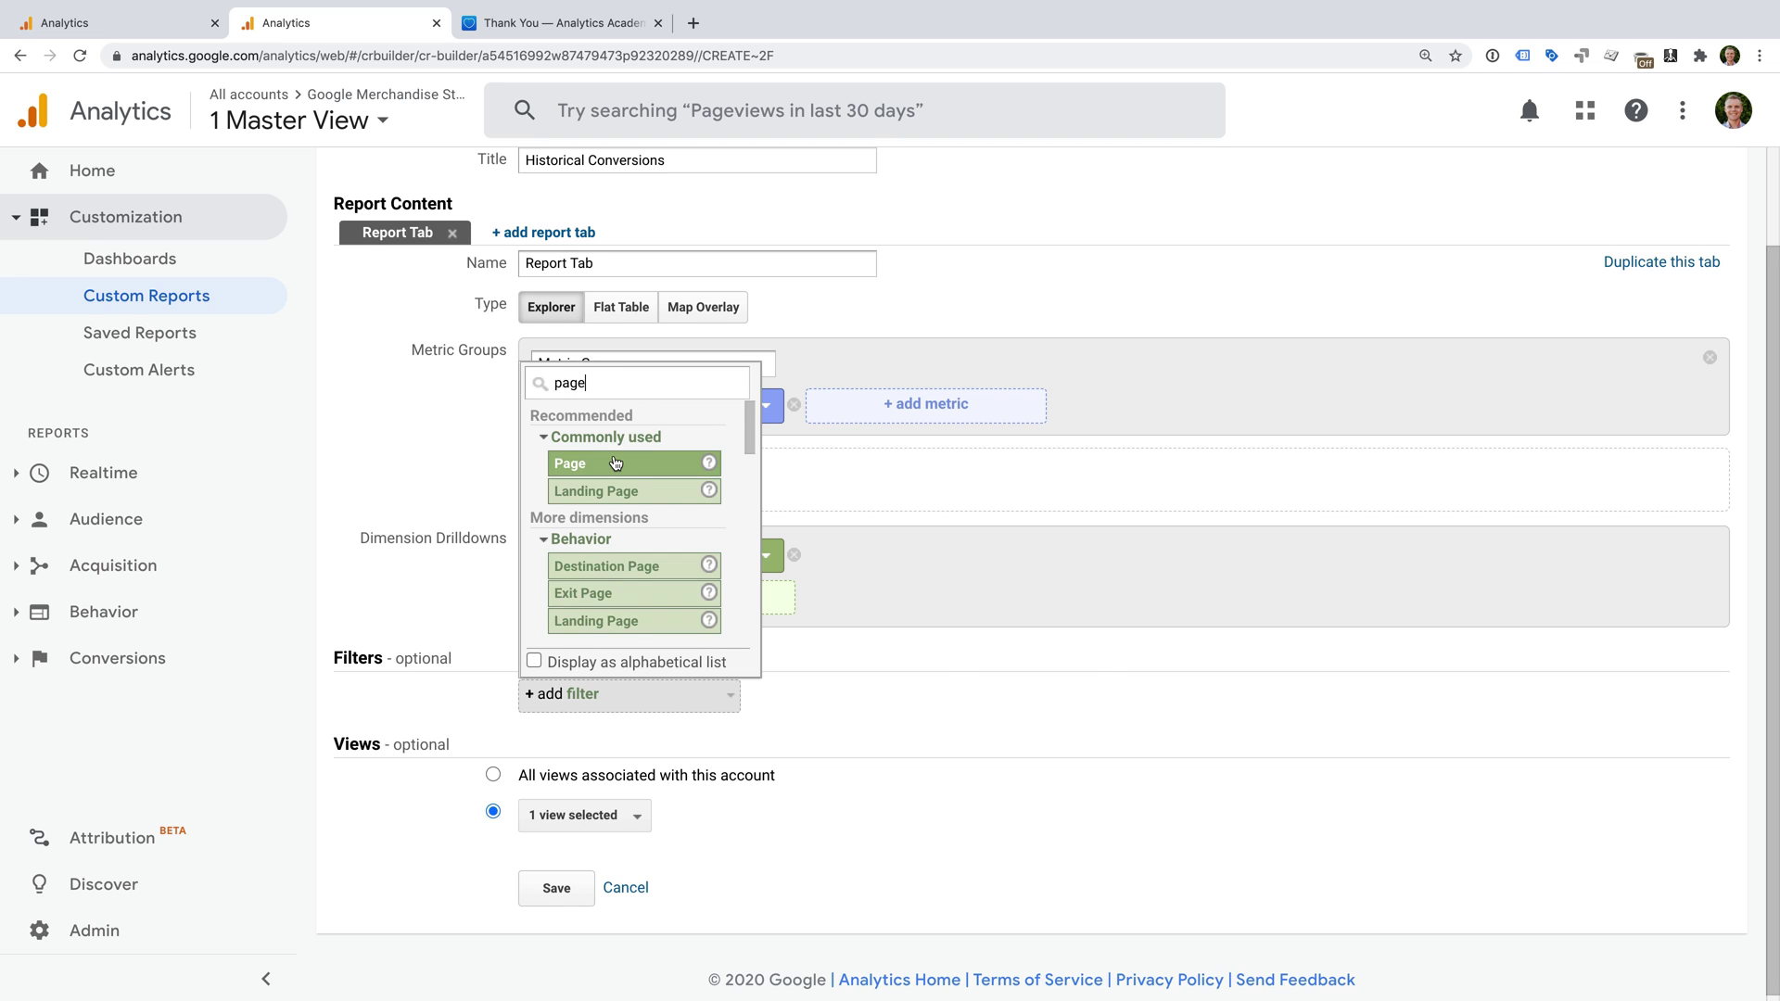
click(615, 463)
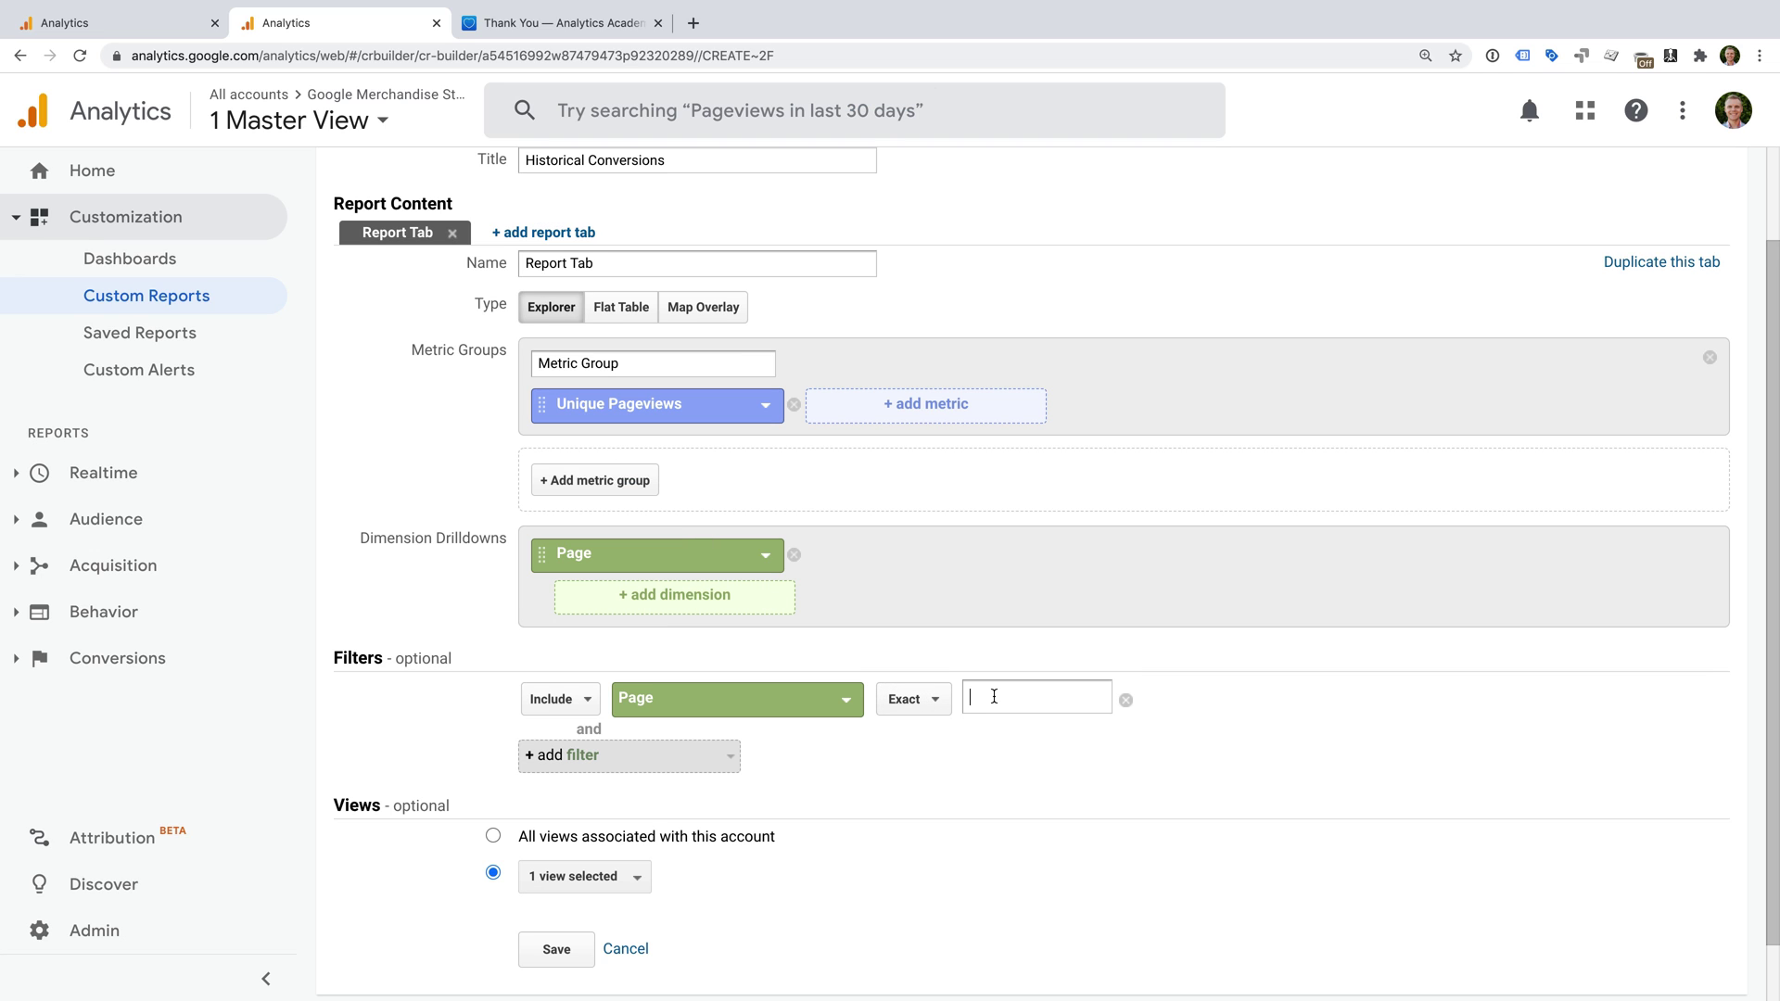
text(/re)
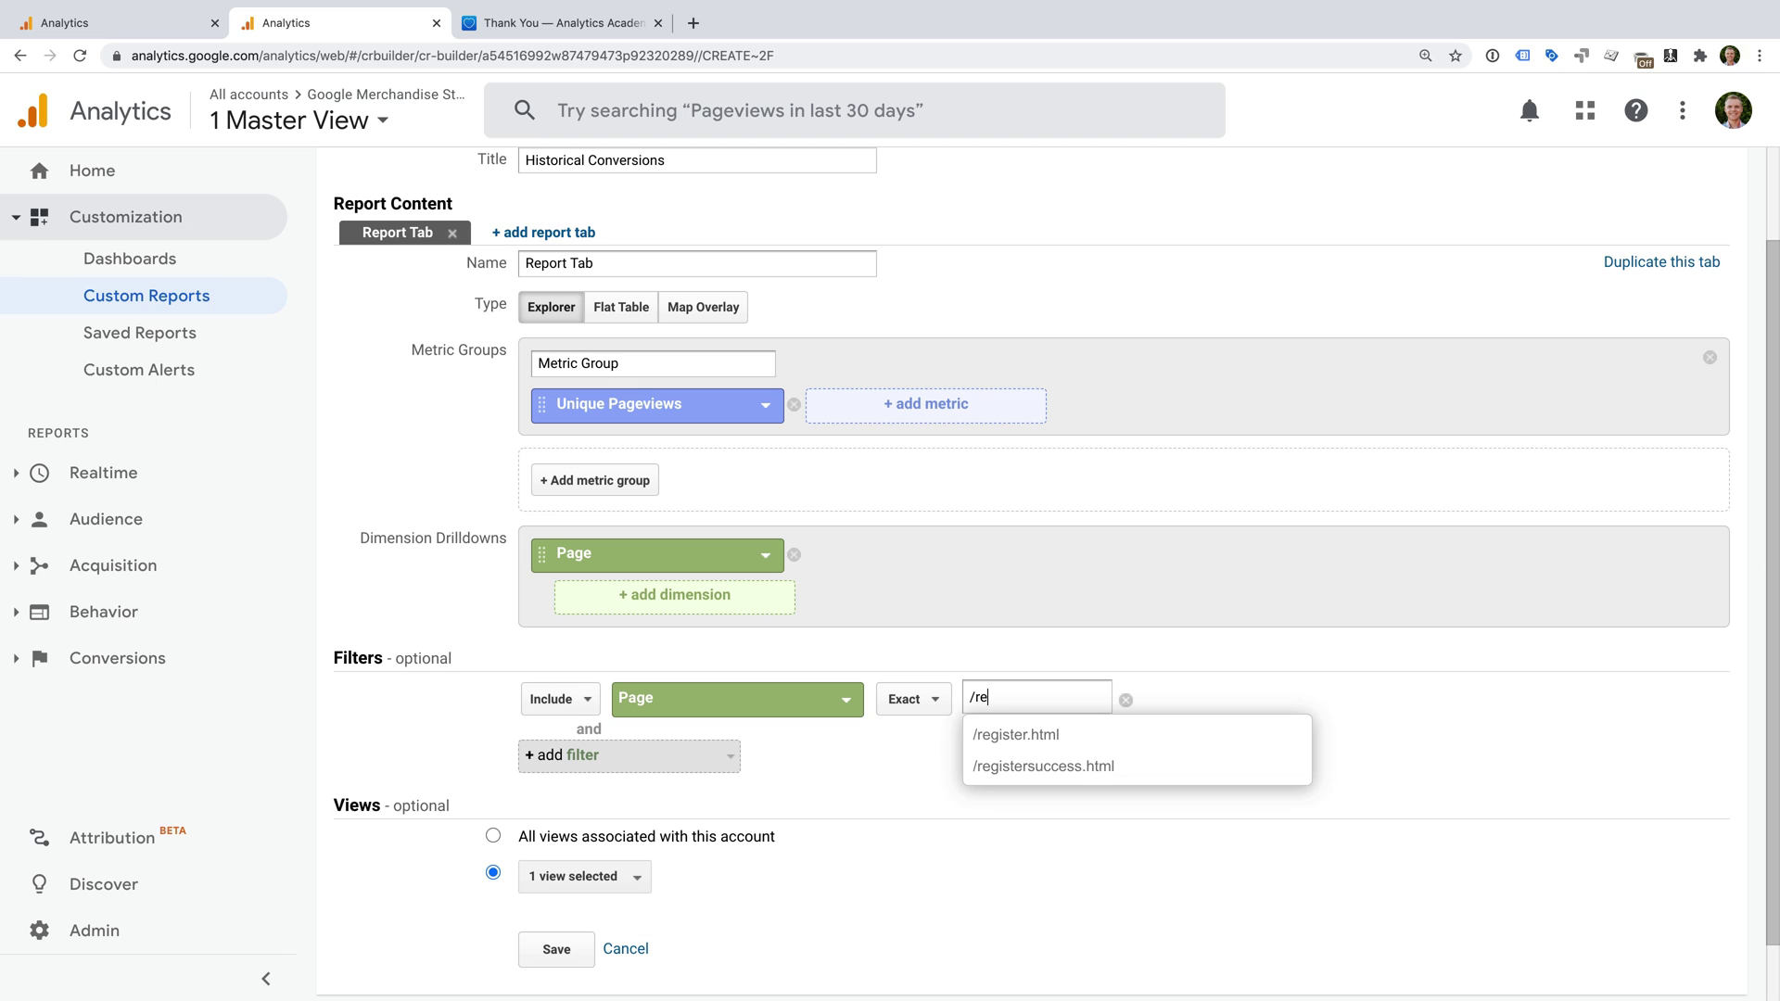
text(gis)
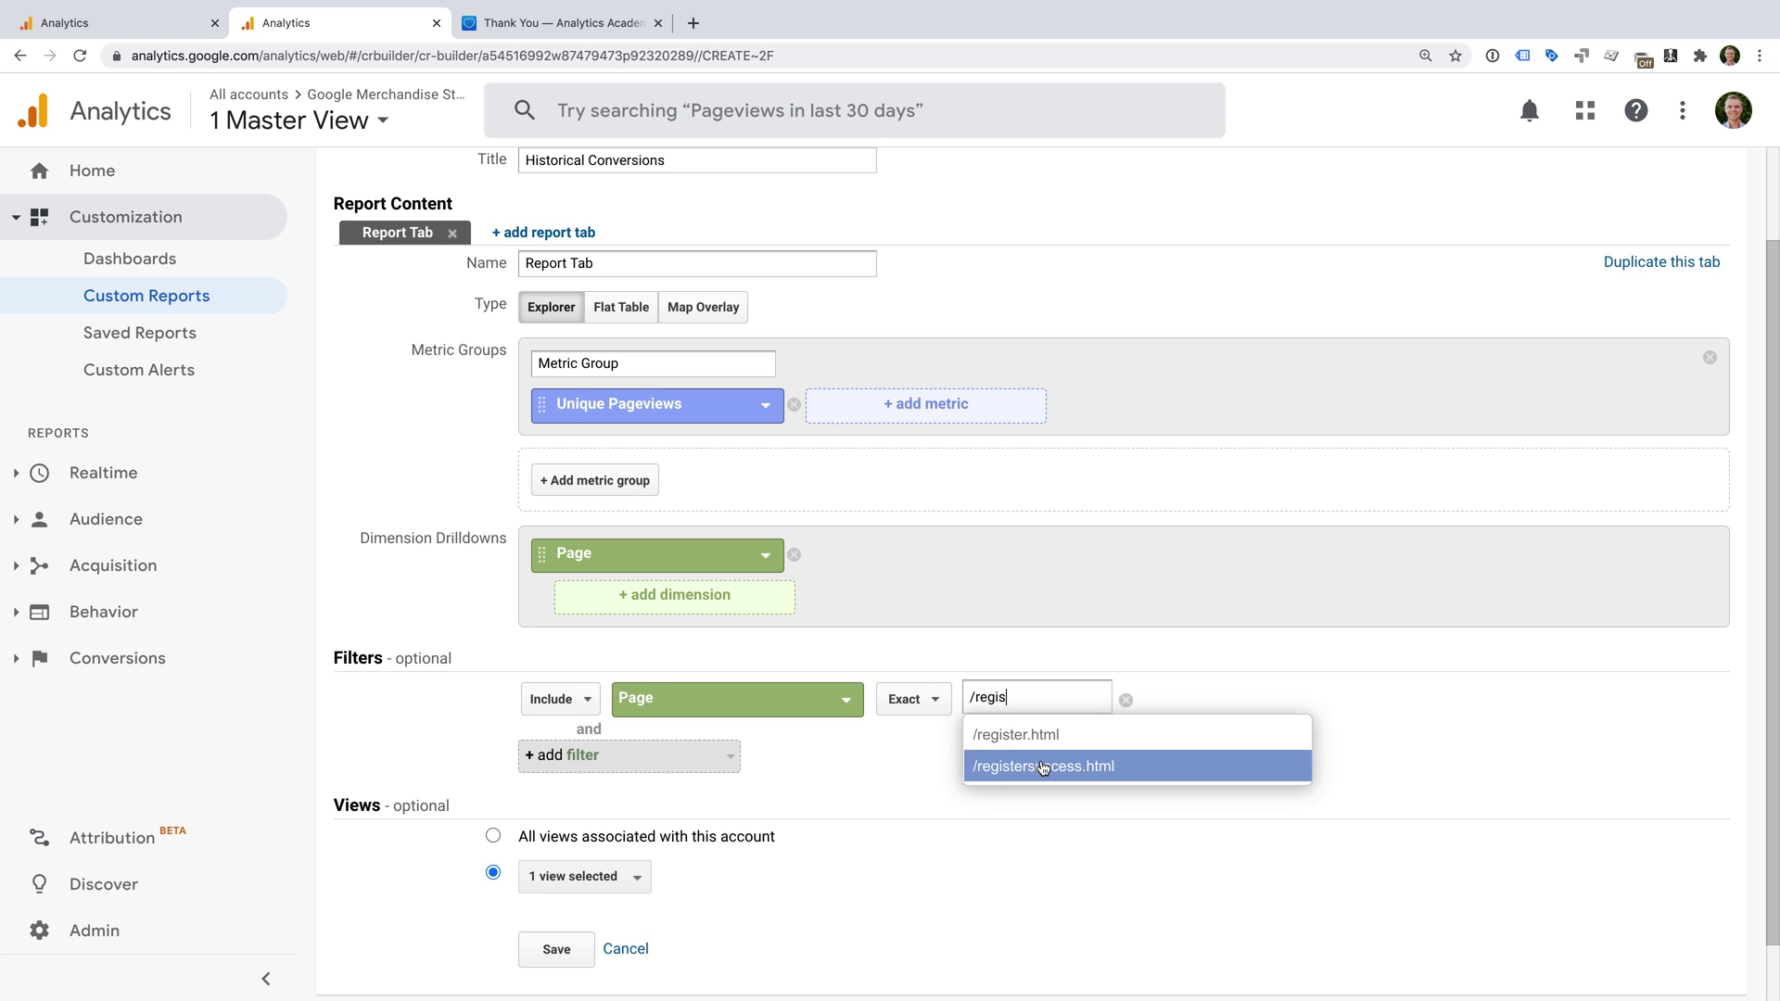
click(1038, 765)
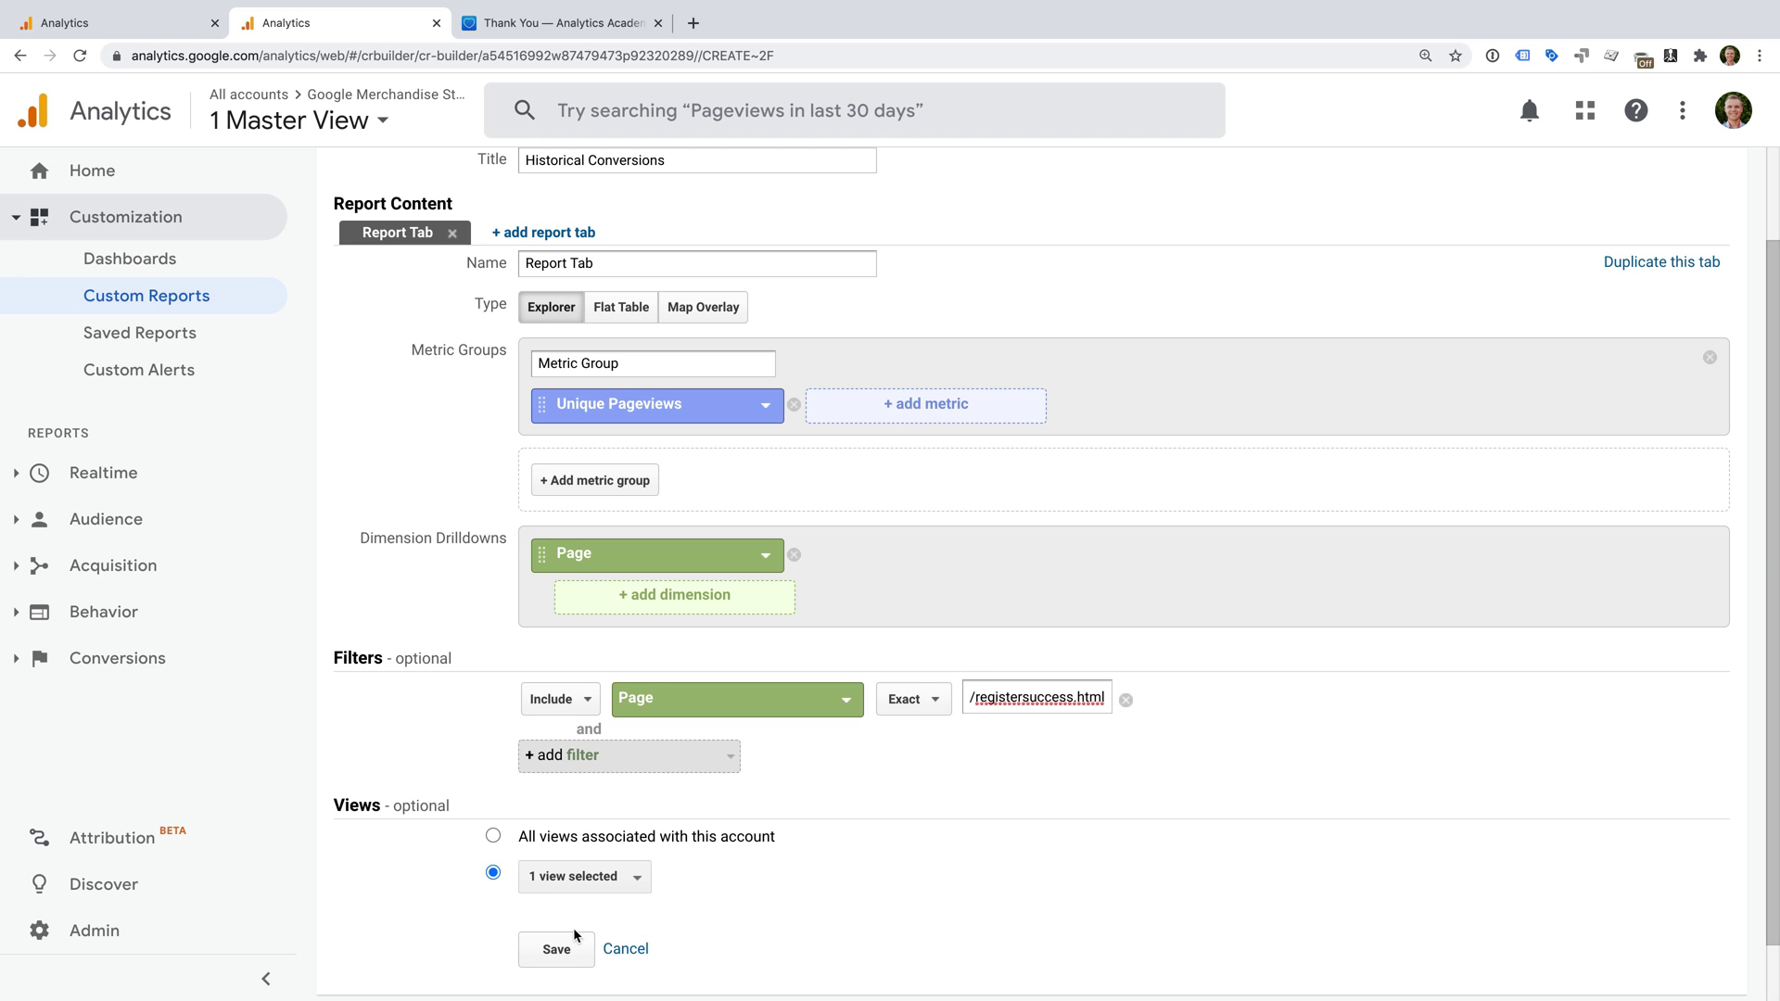
click(545, 950)
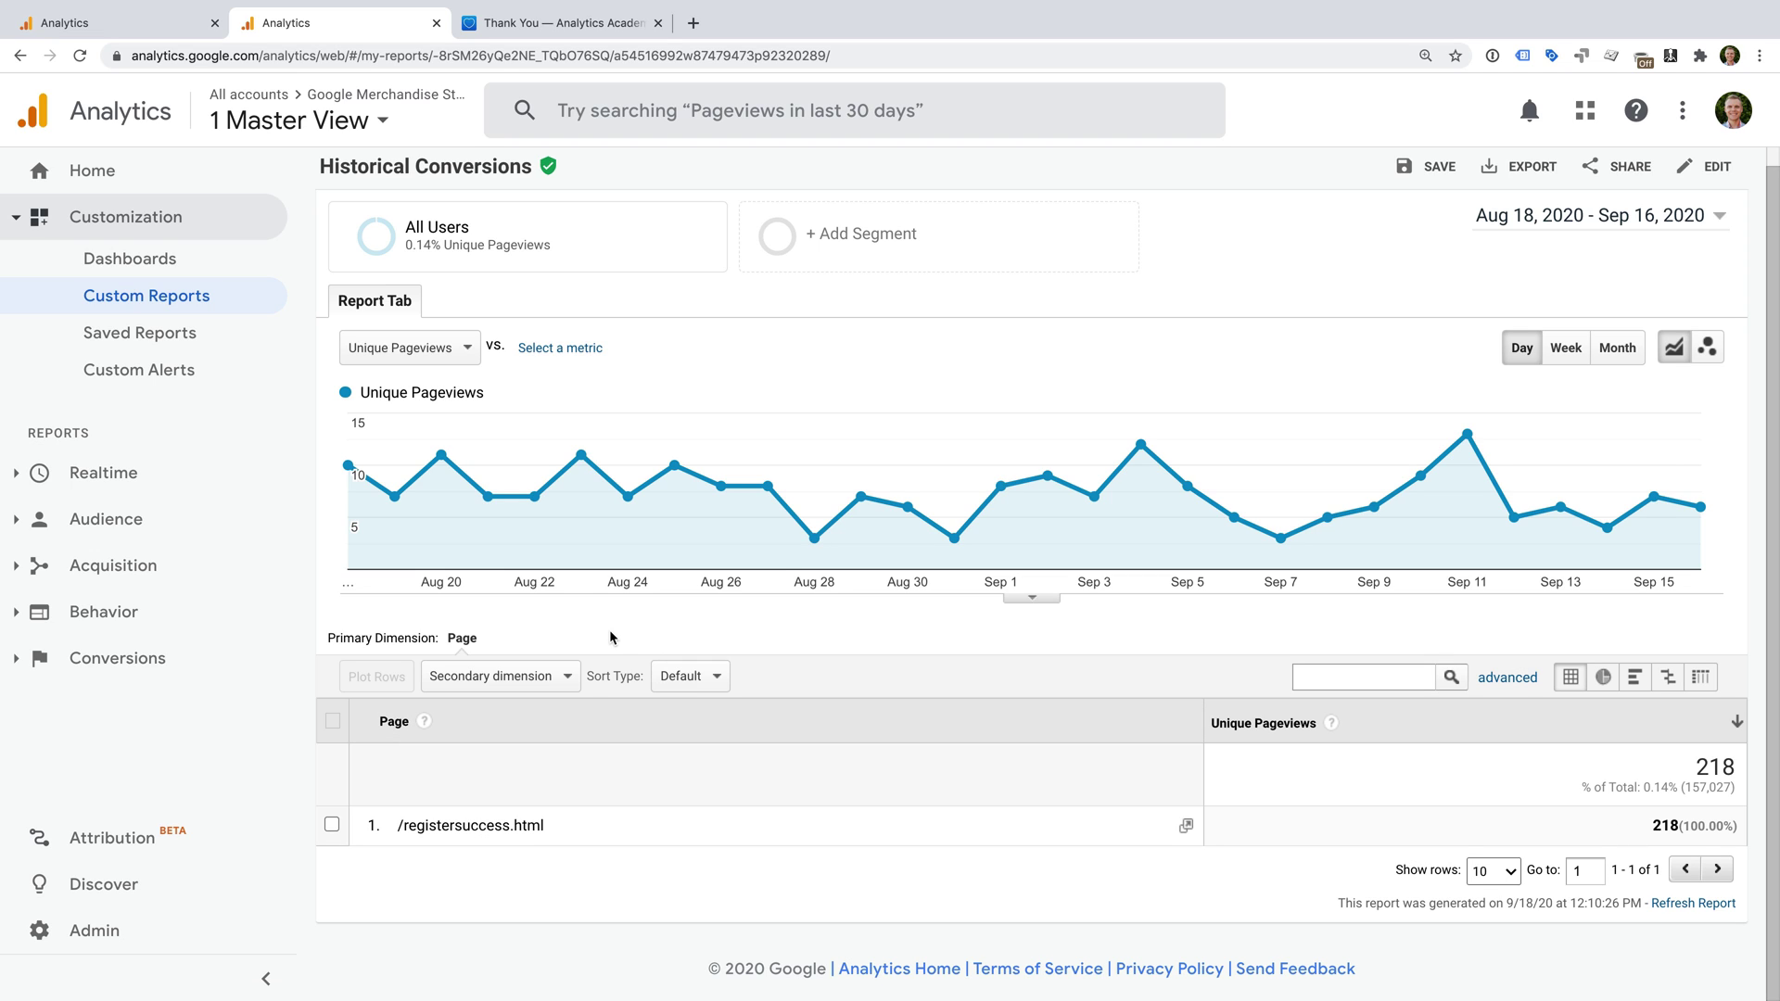
Expand Audience in the sidebar and open the Audience Overview report.
click(187, 531)
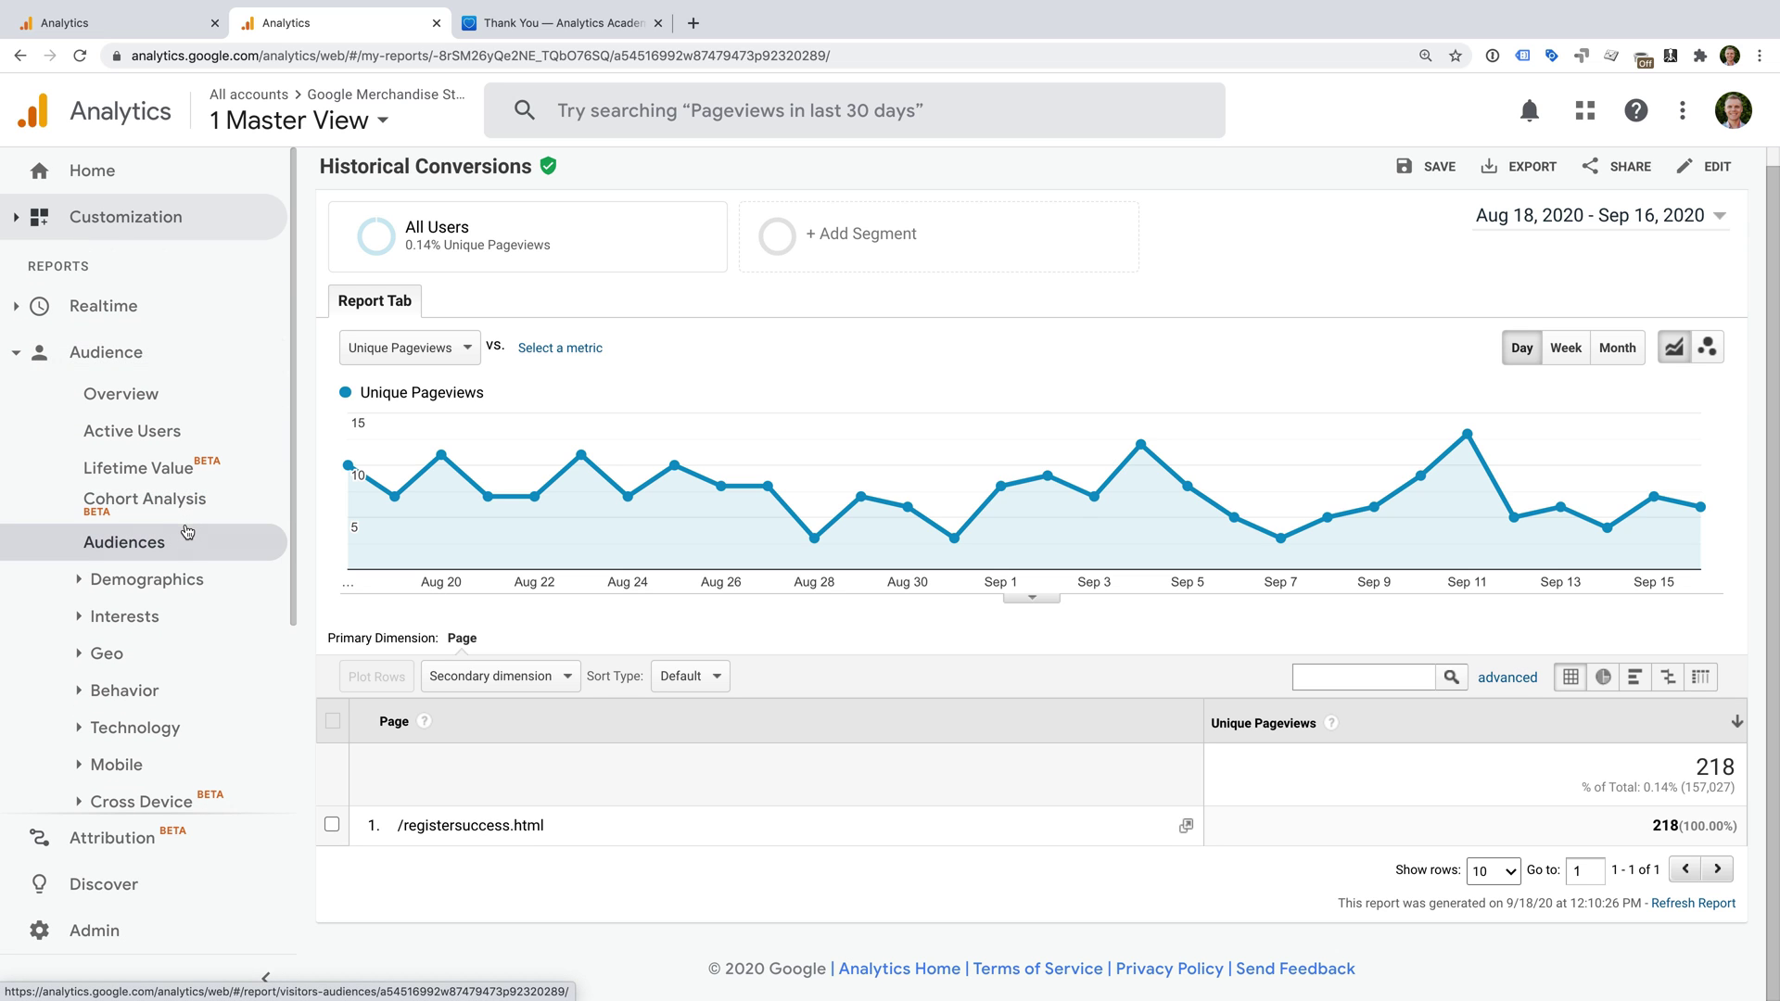
click(176, 397)
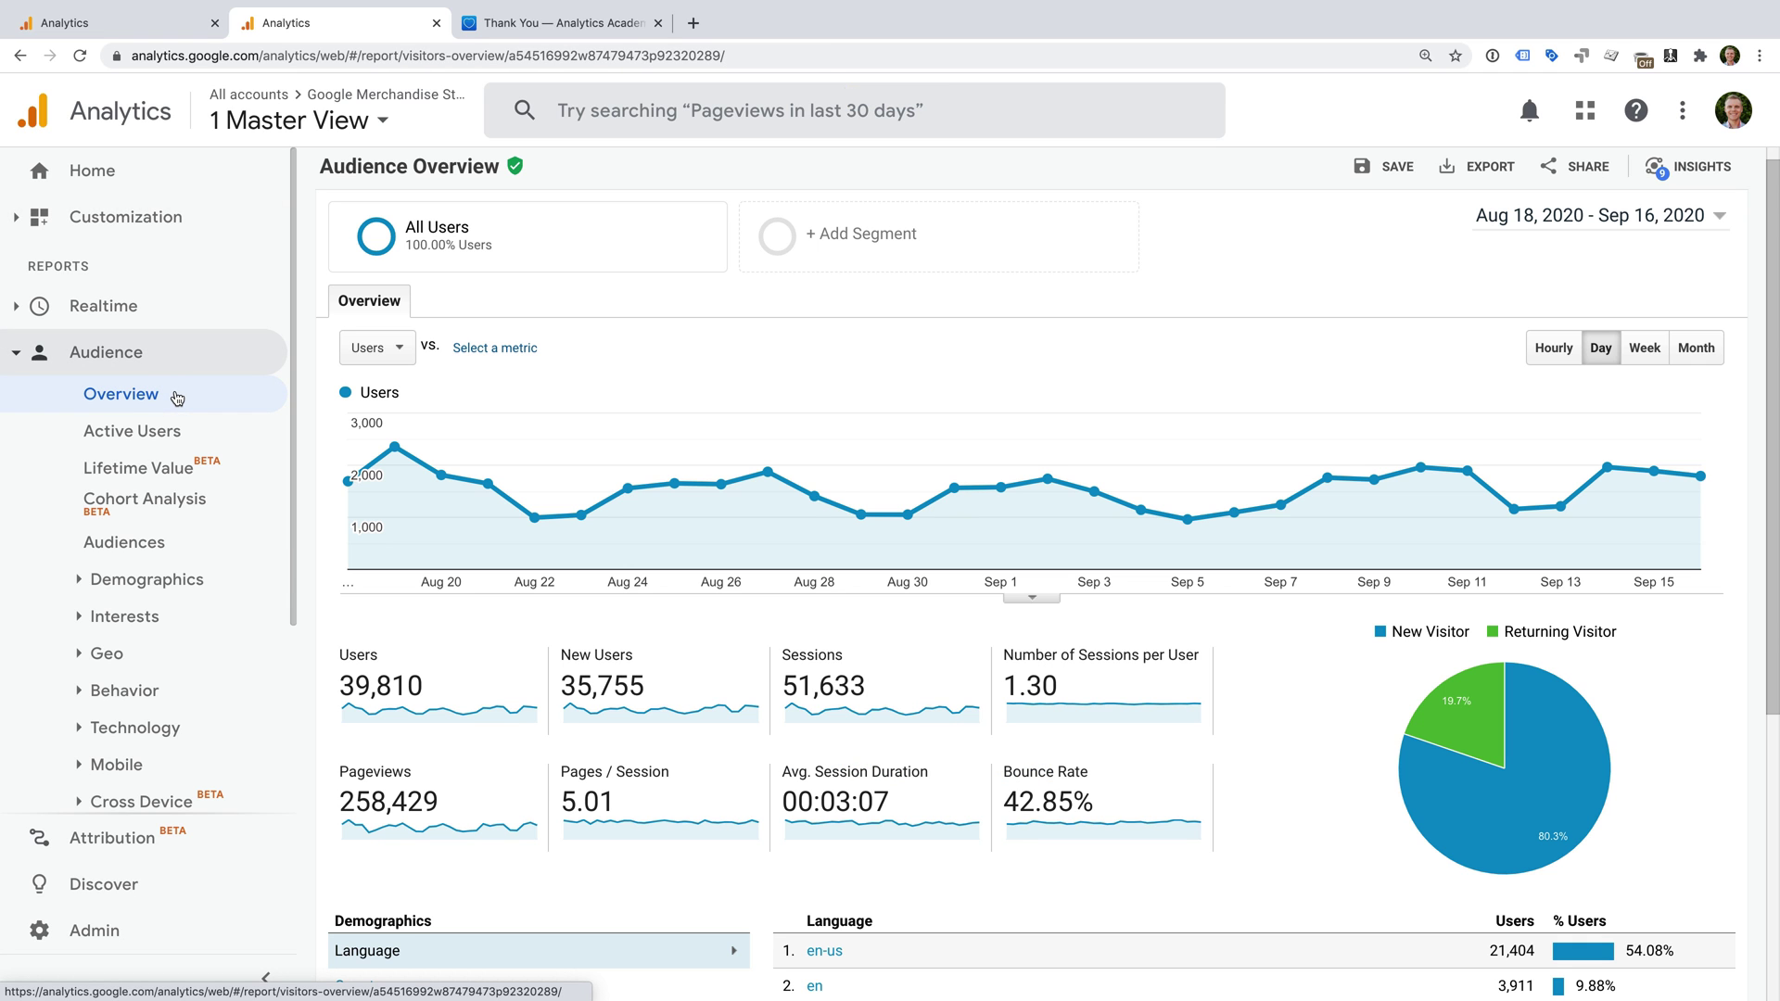
Create a new segment from + Add Segment and name it 'Conversions'.
click(857, 236)
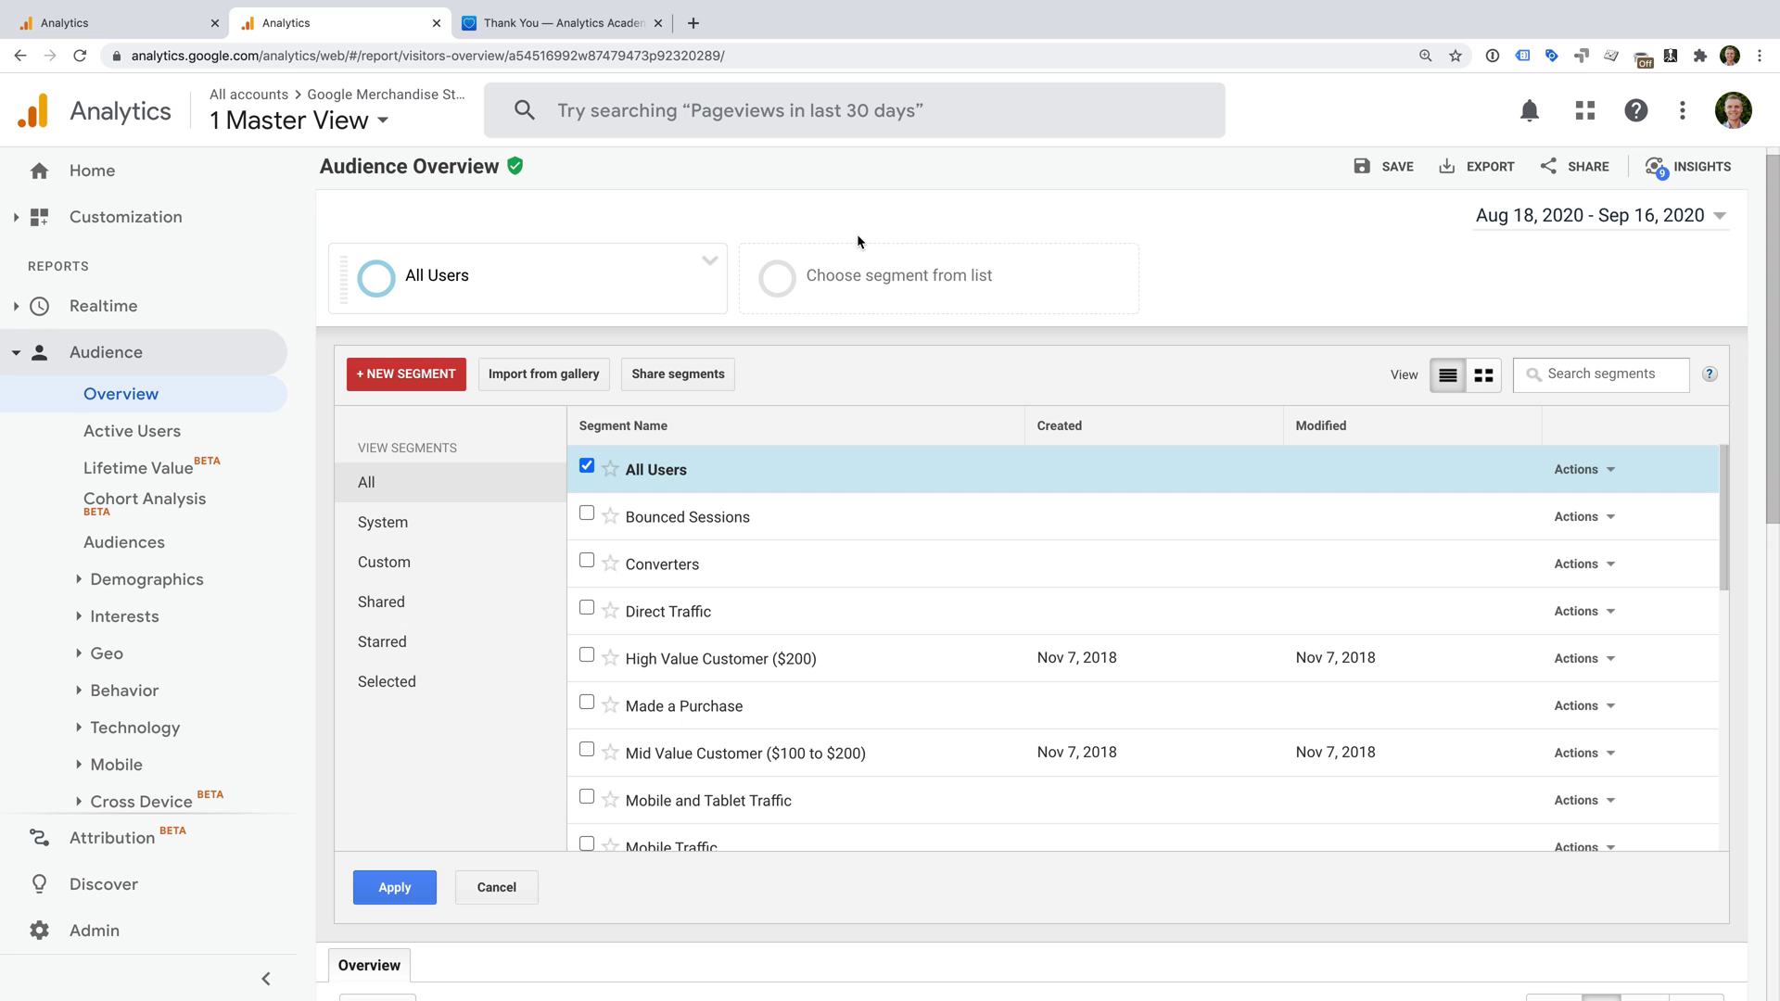
click(446, 378)
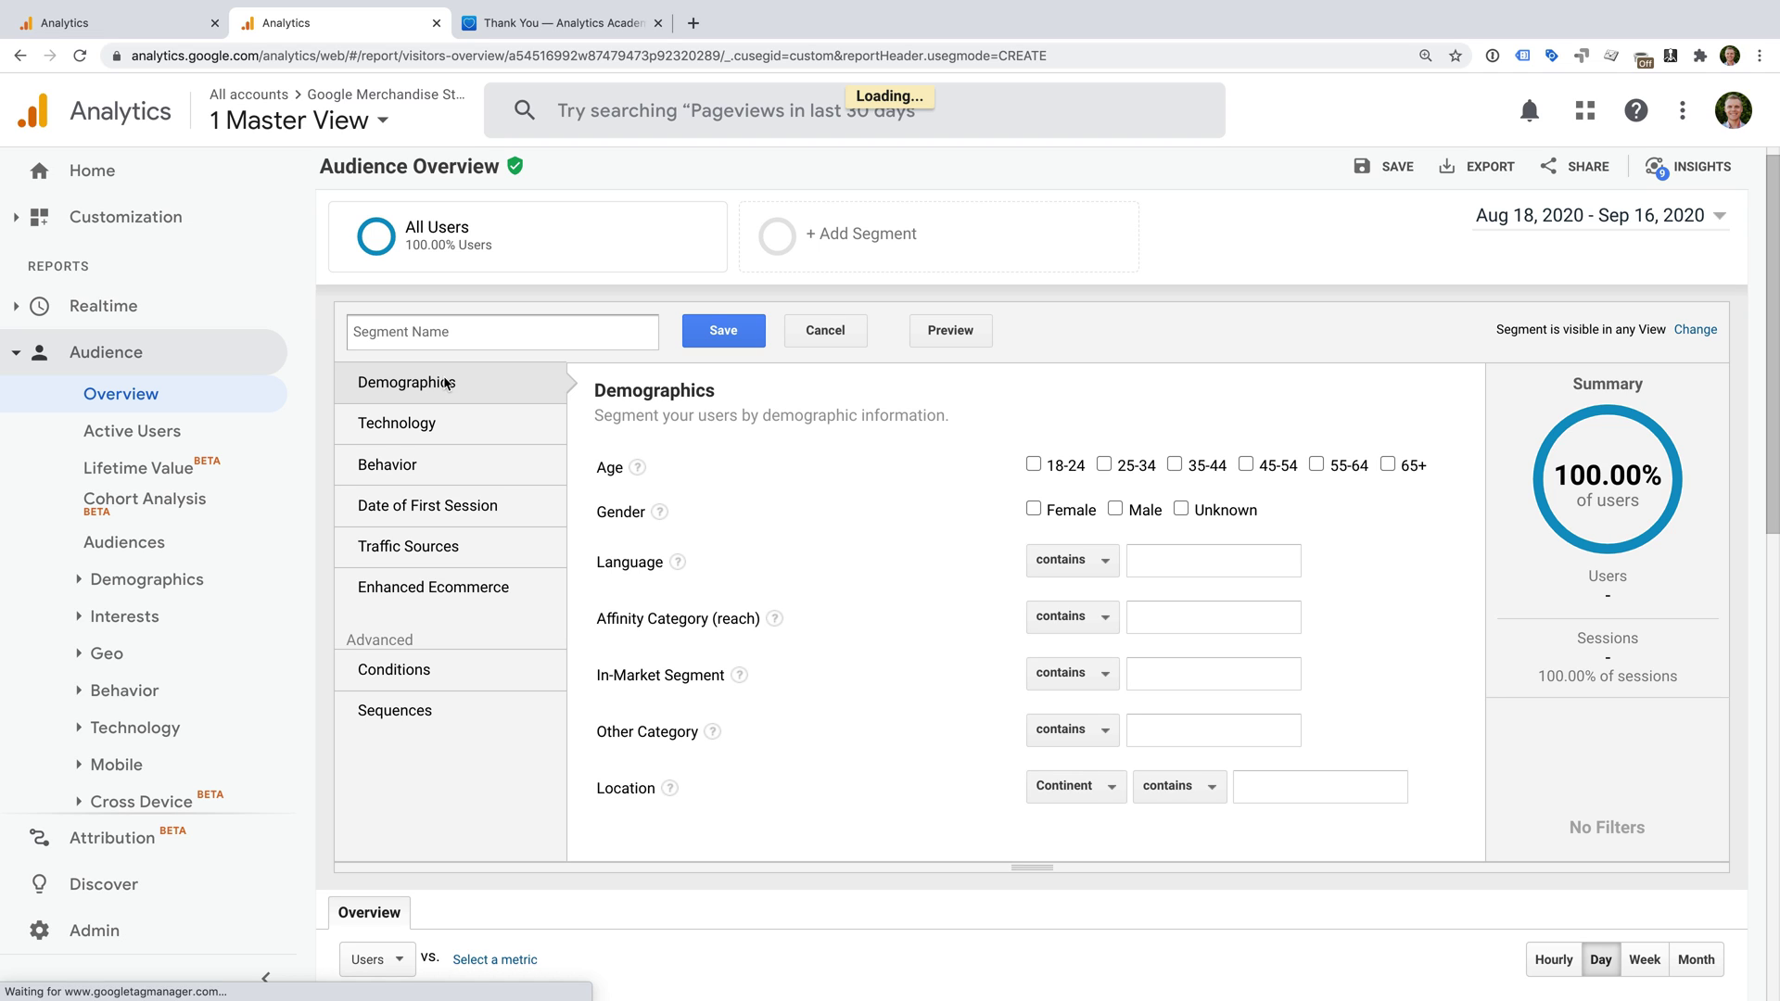
text(Conversions)
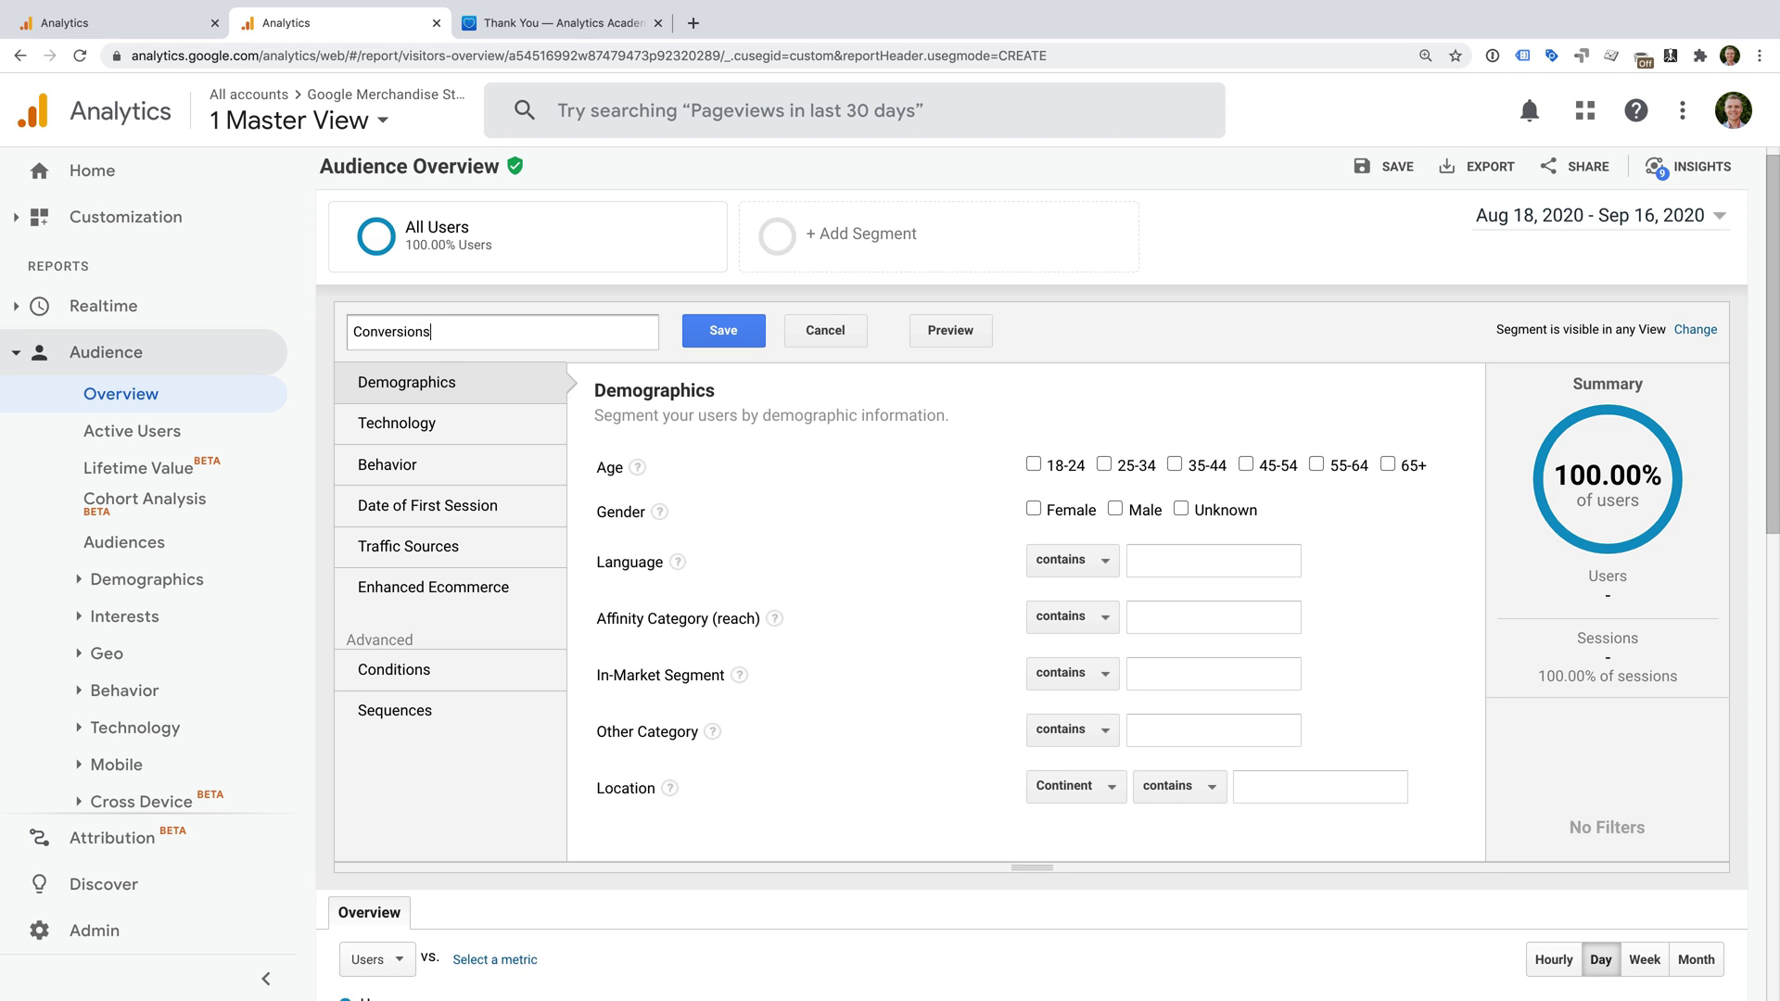
In Sequences, make step 1 an exact match on the Page dimension.
click(501, 711)
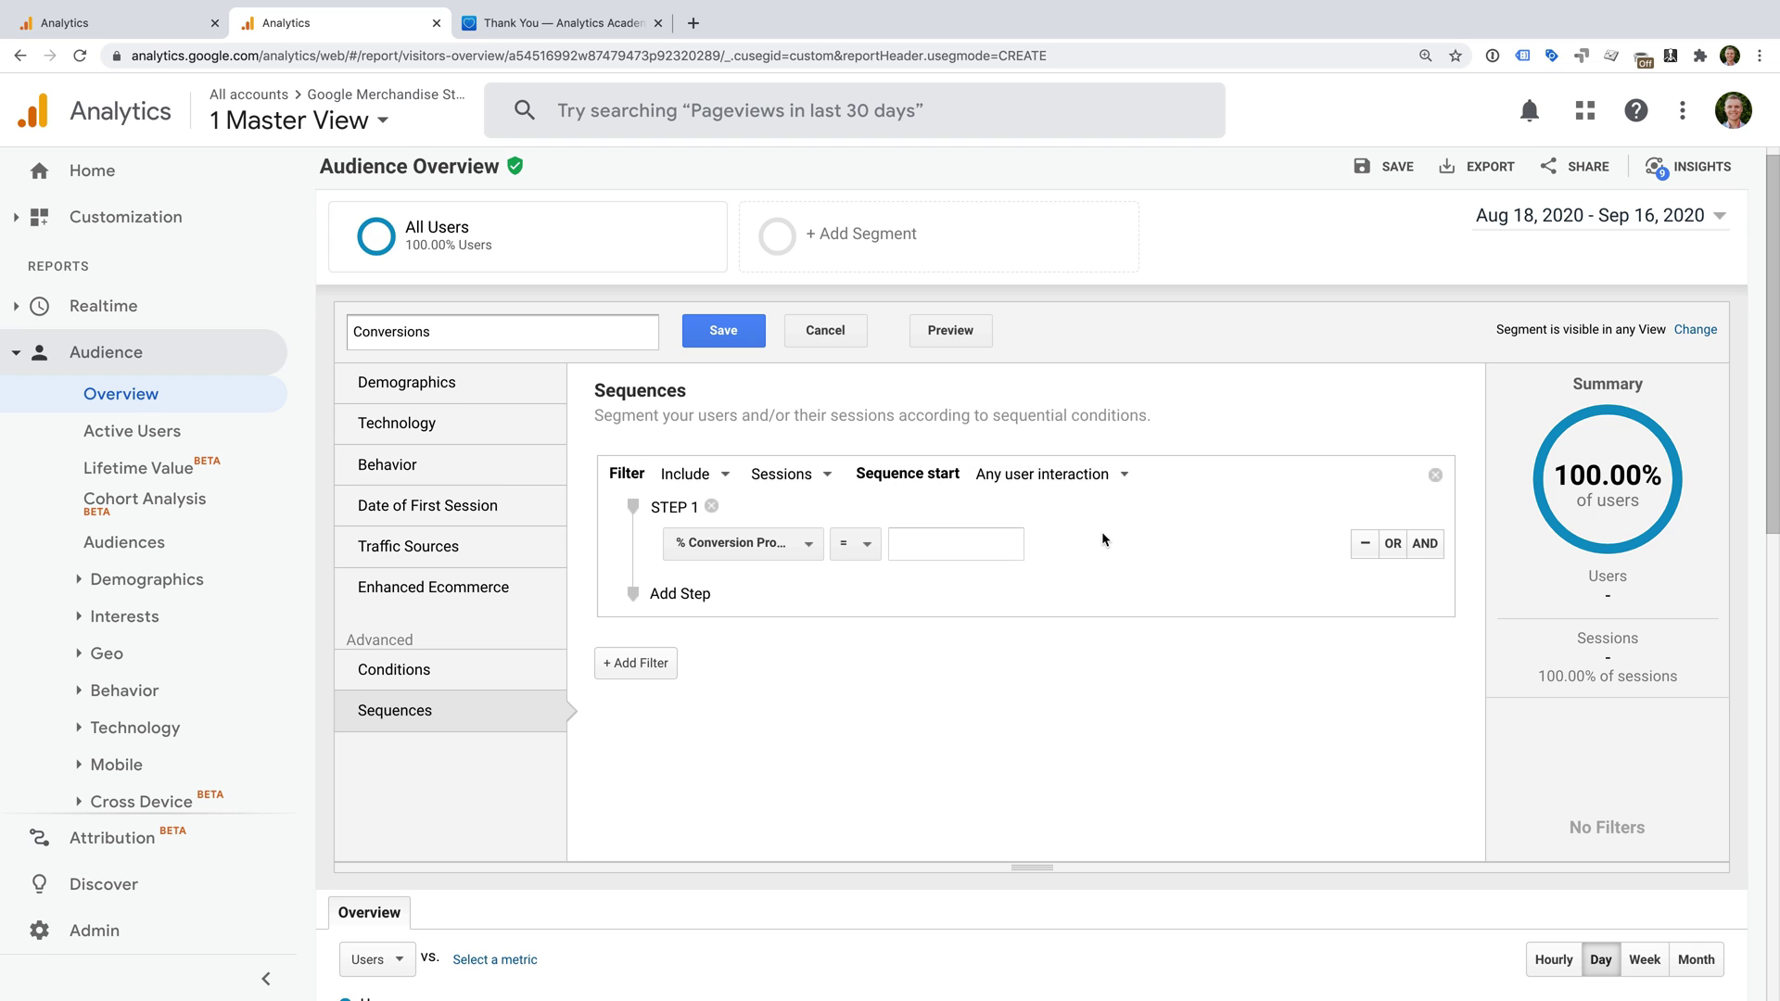
click(788, 547)
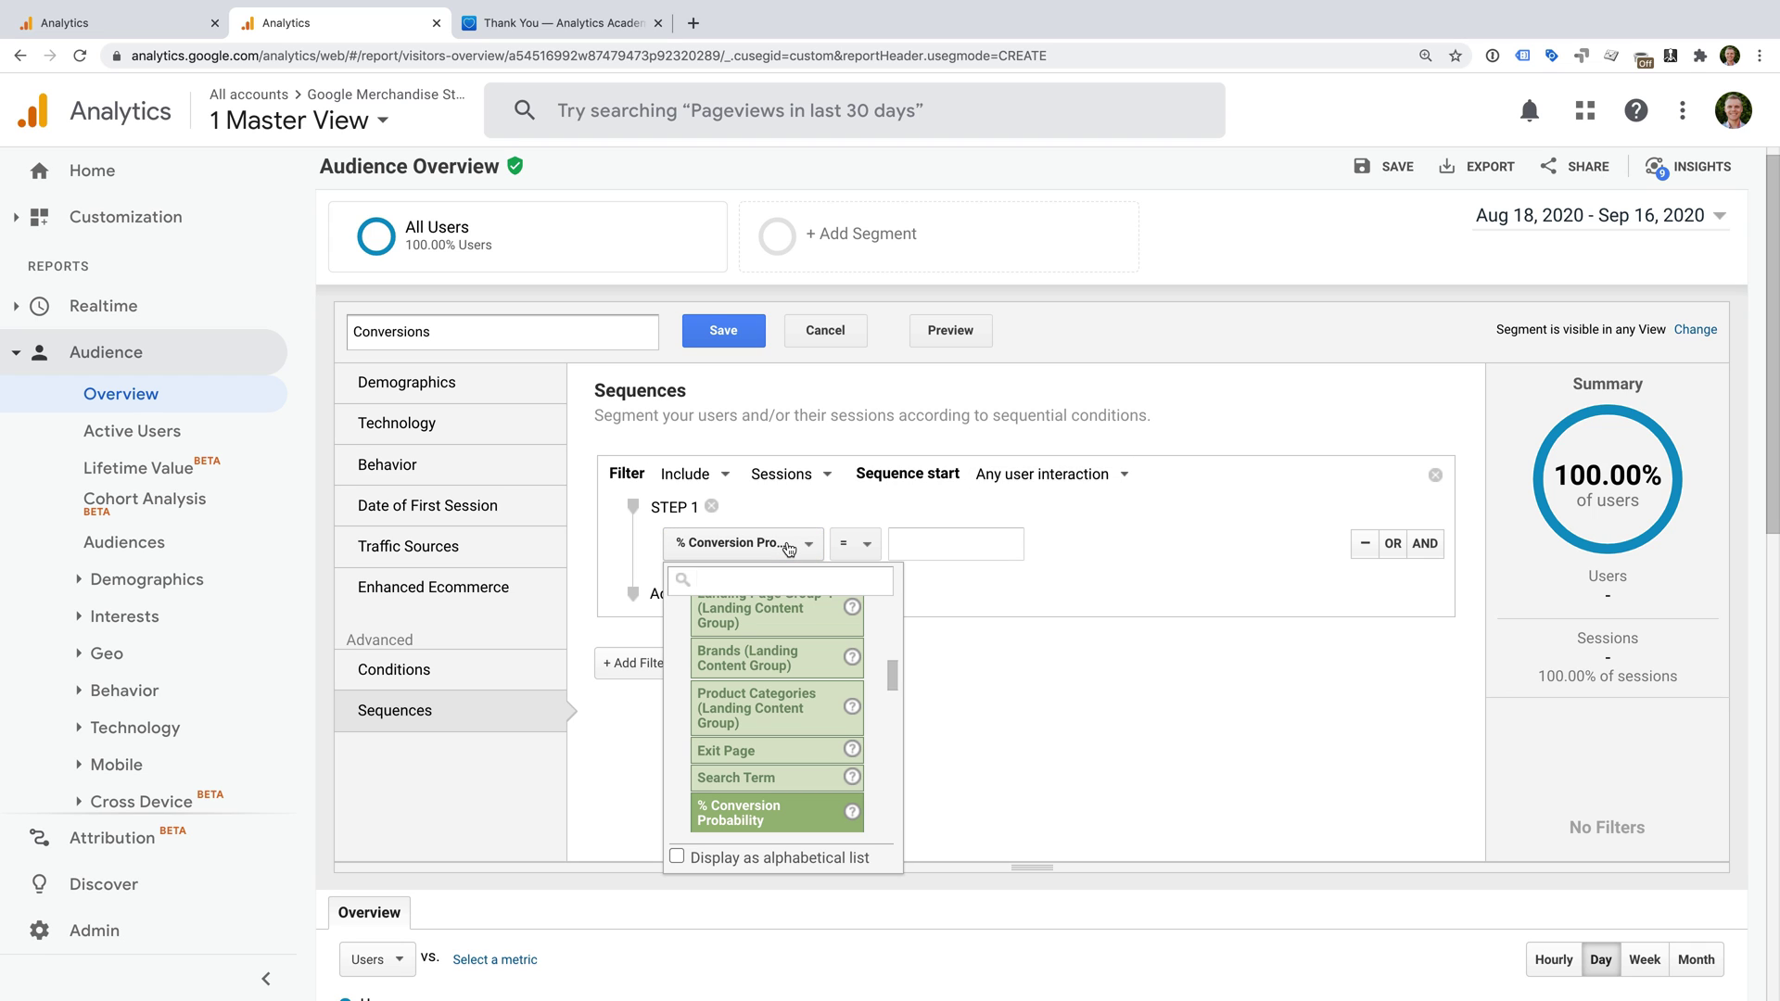
text(page)
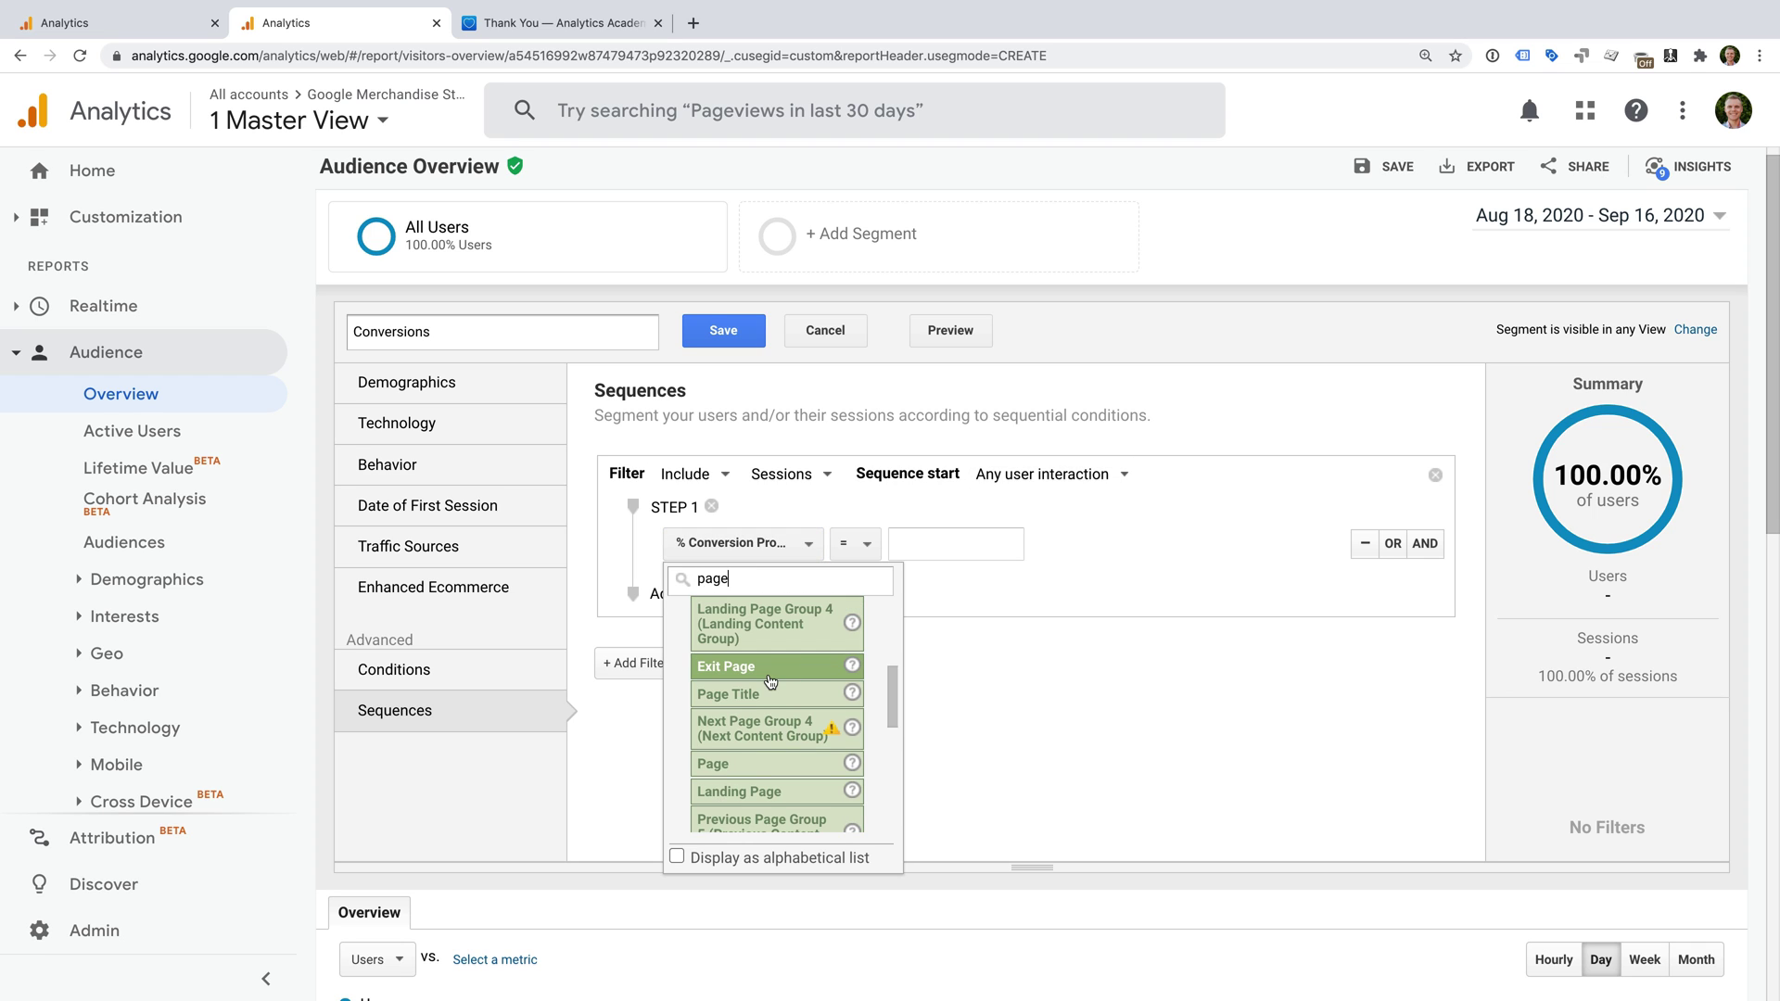
click(728, 763)
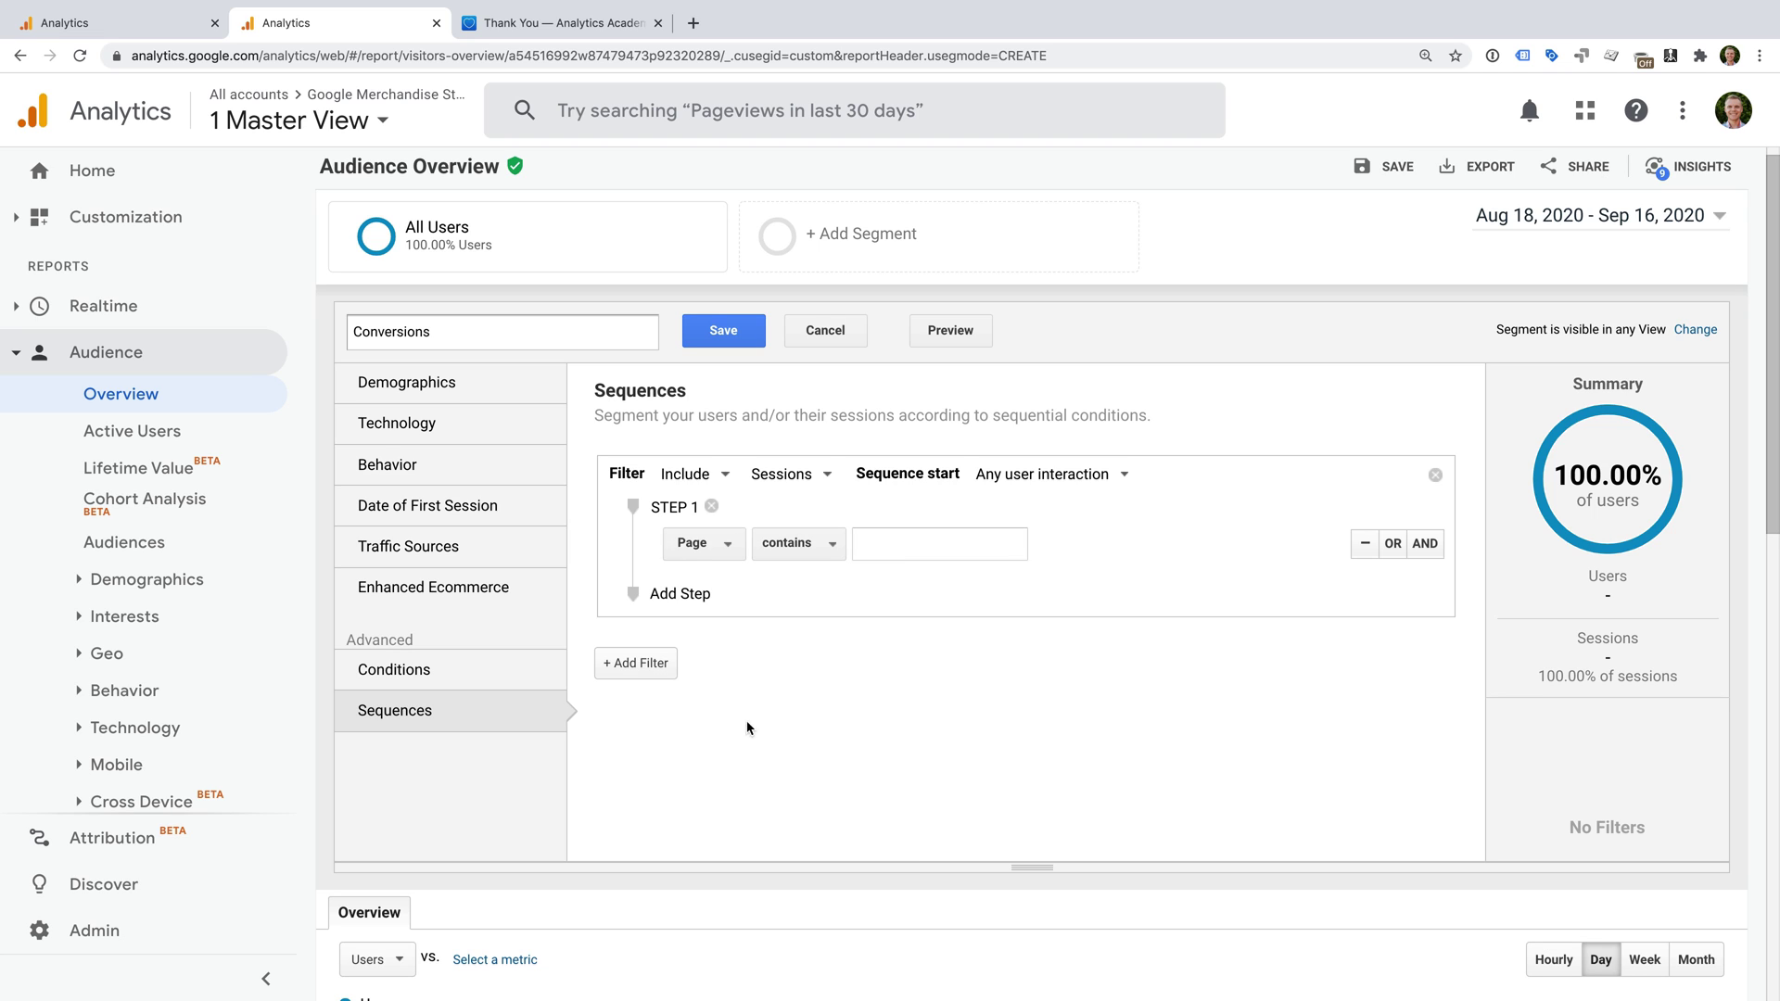
click(830, 545)
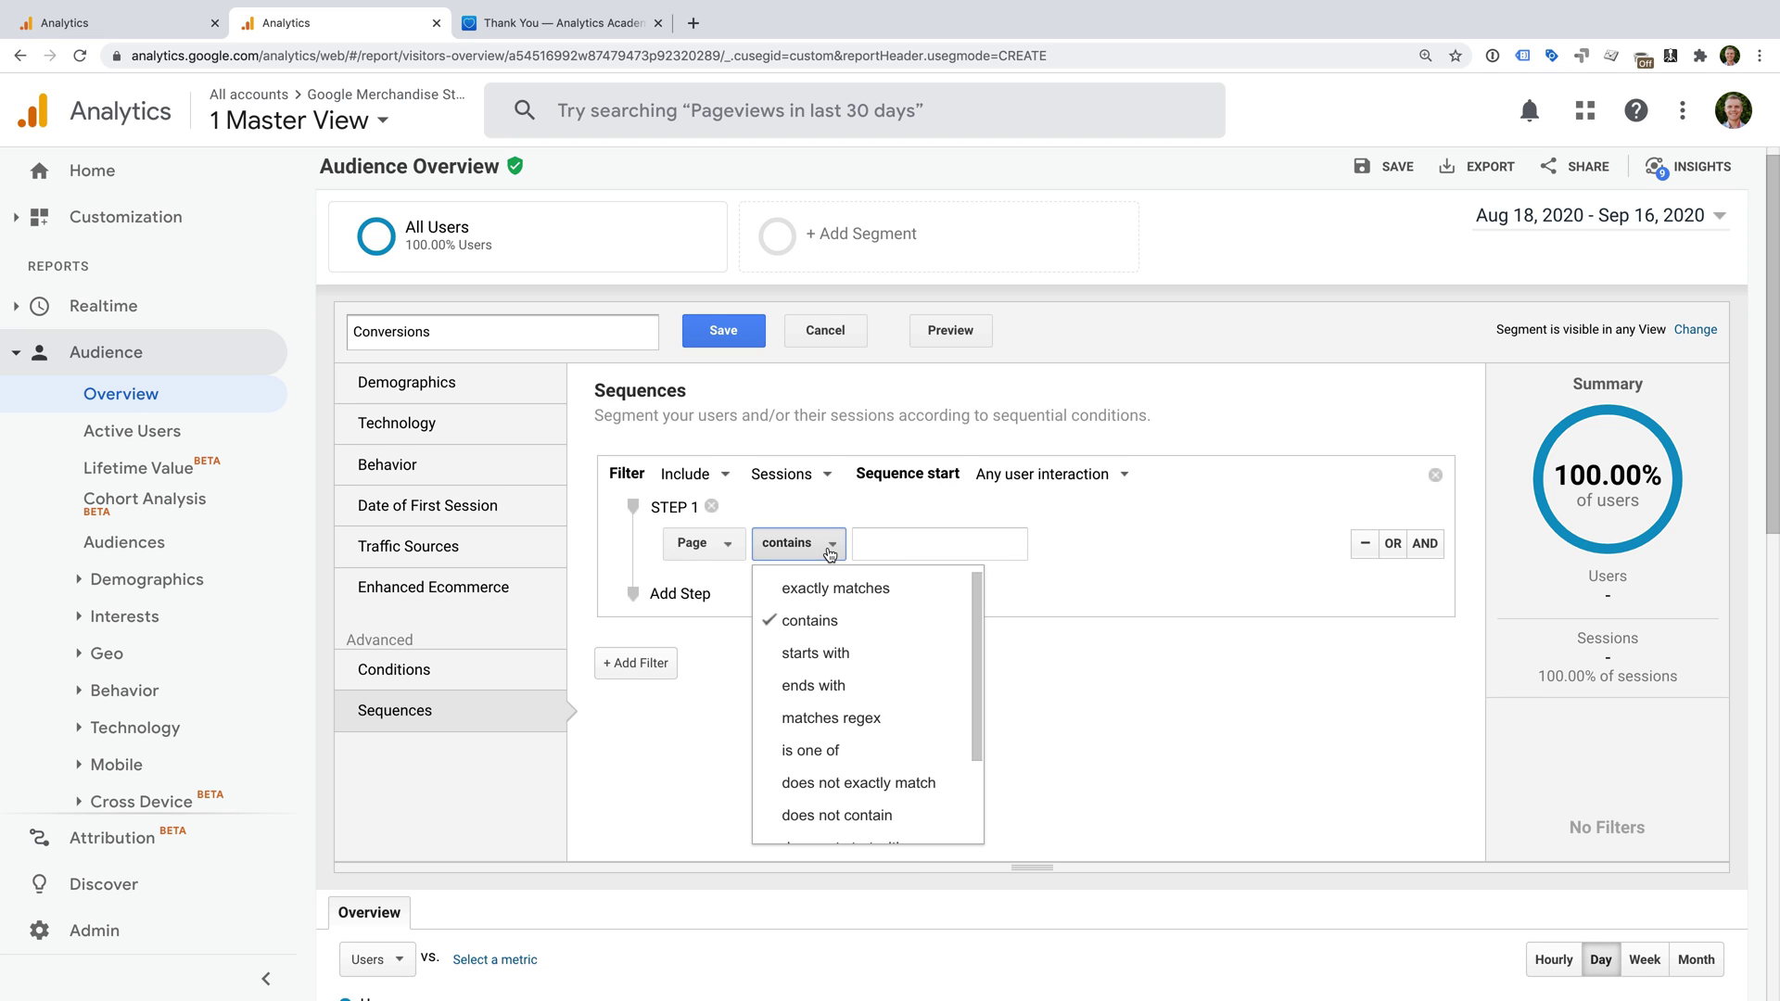
click(917, 590)
Enter /signin.html as step 1's page value and add a second step.
click(932, 548)
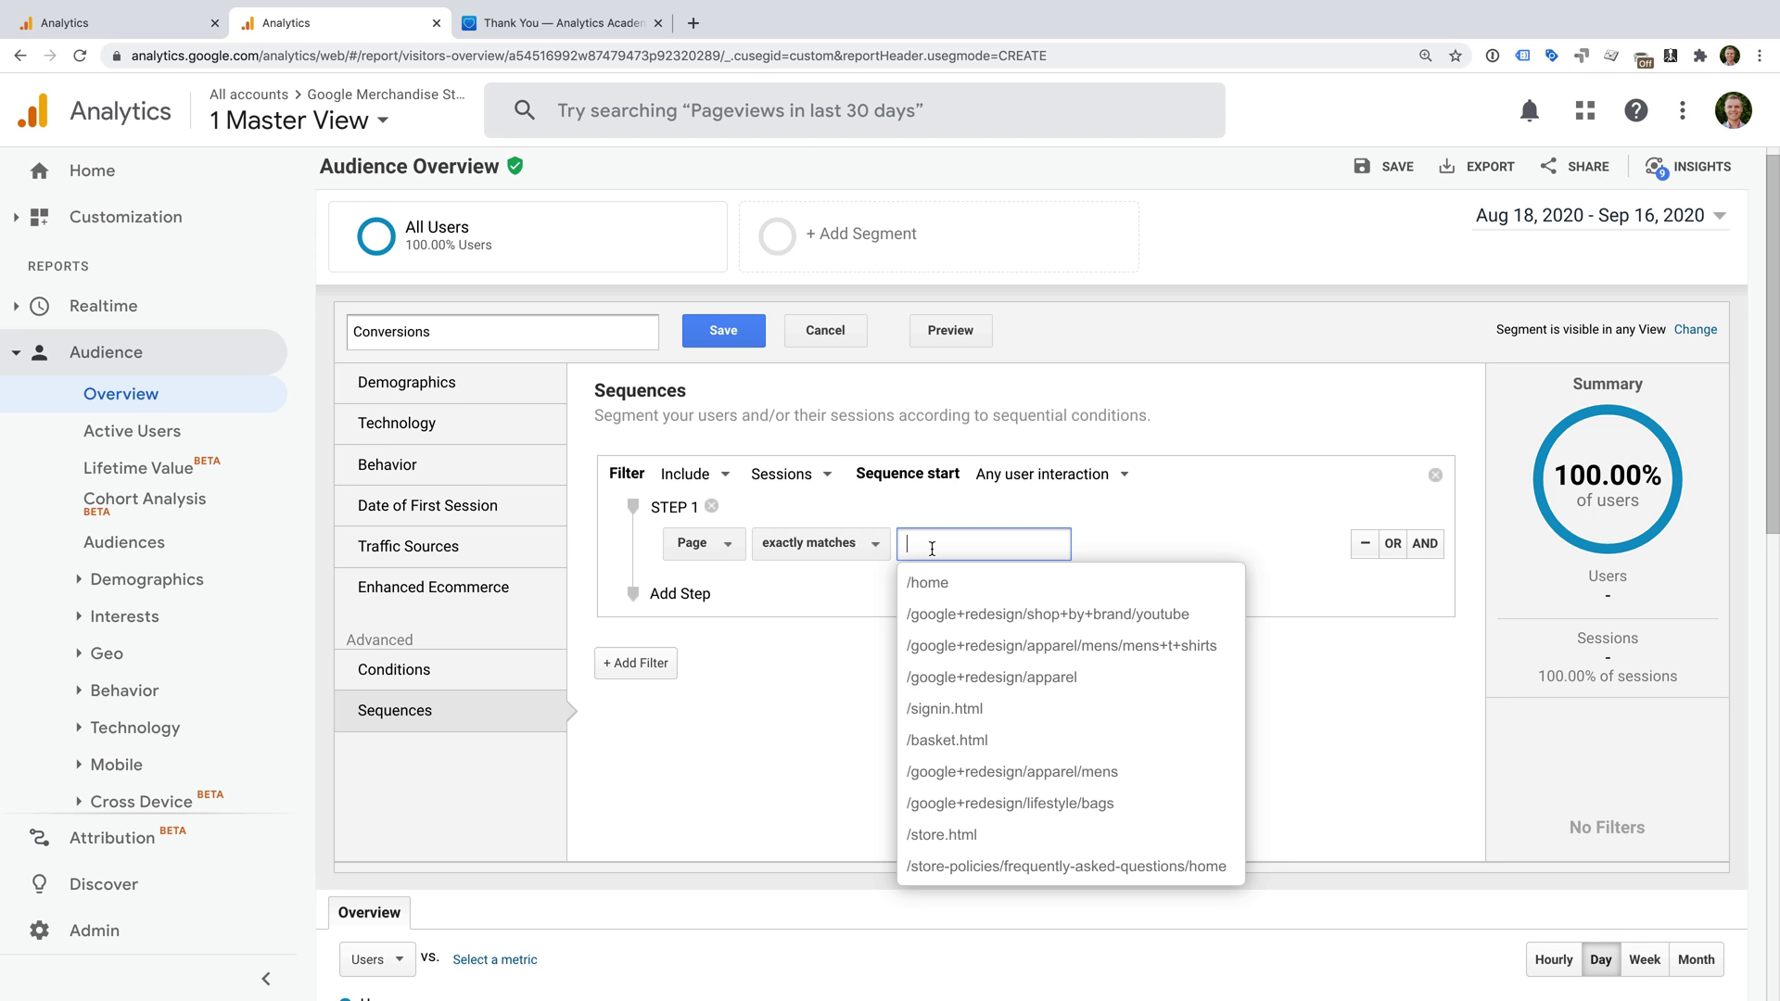
text(/re)
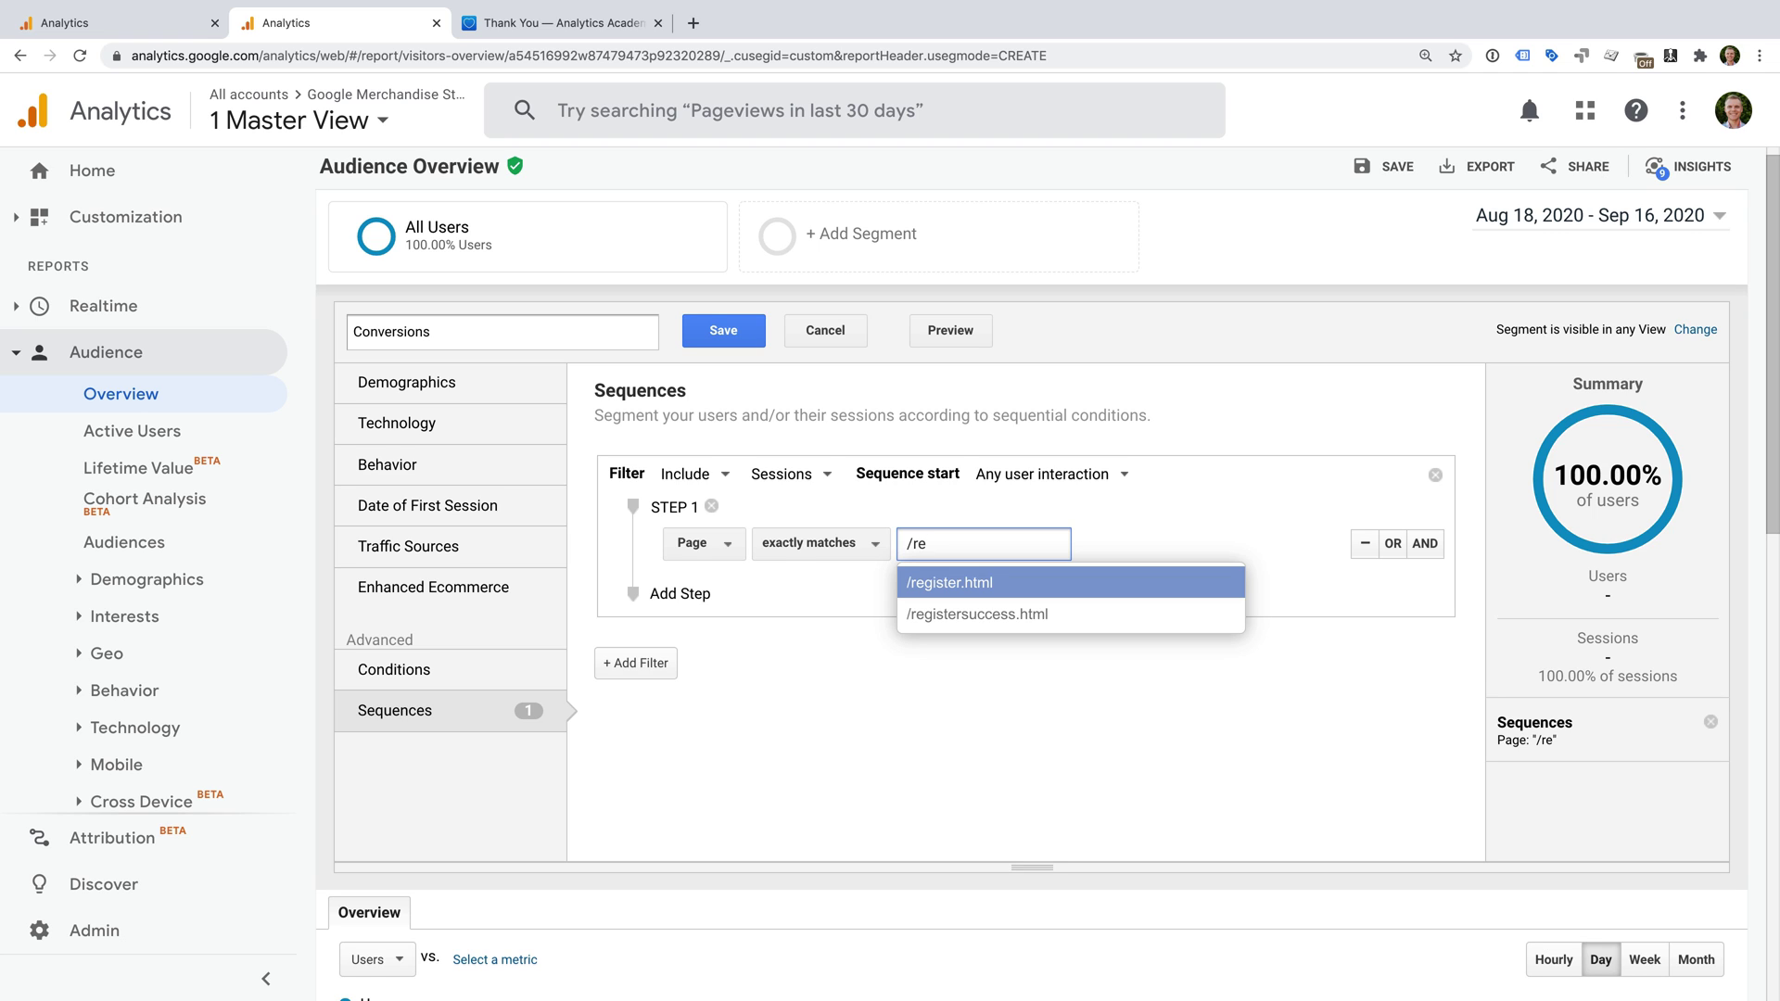
key(BackSpace)
key(BackSpace)
text(sign)
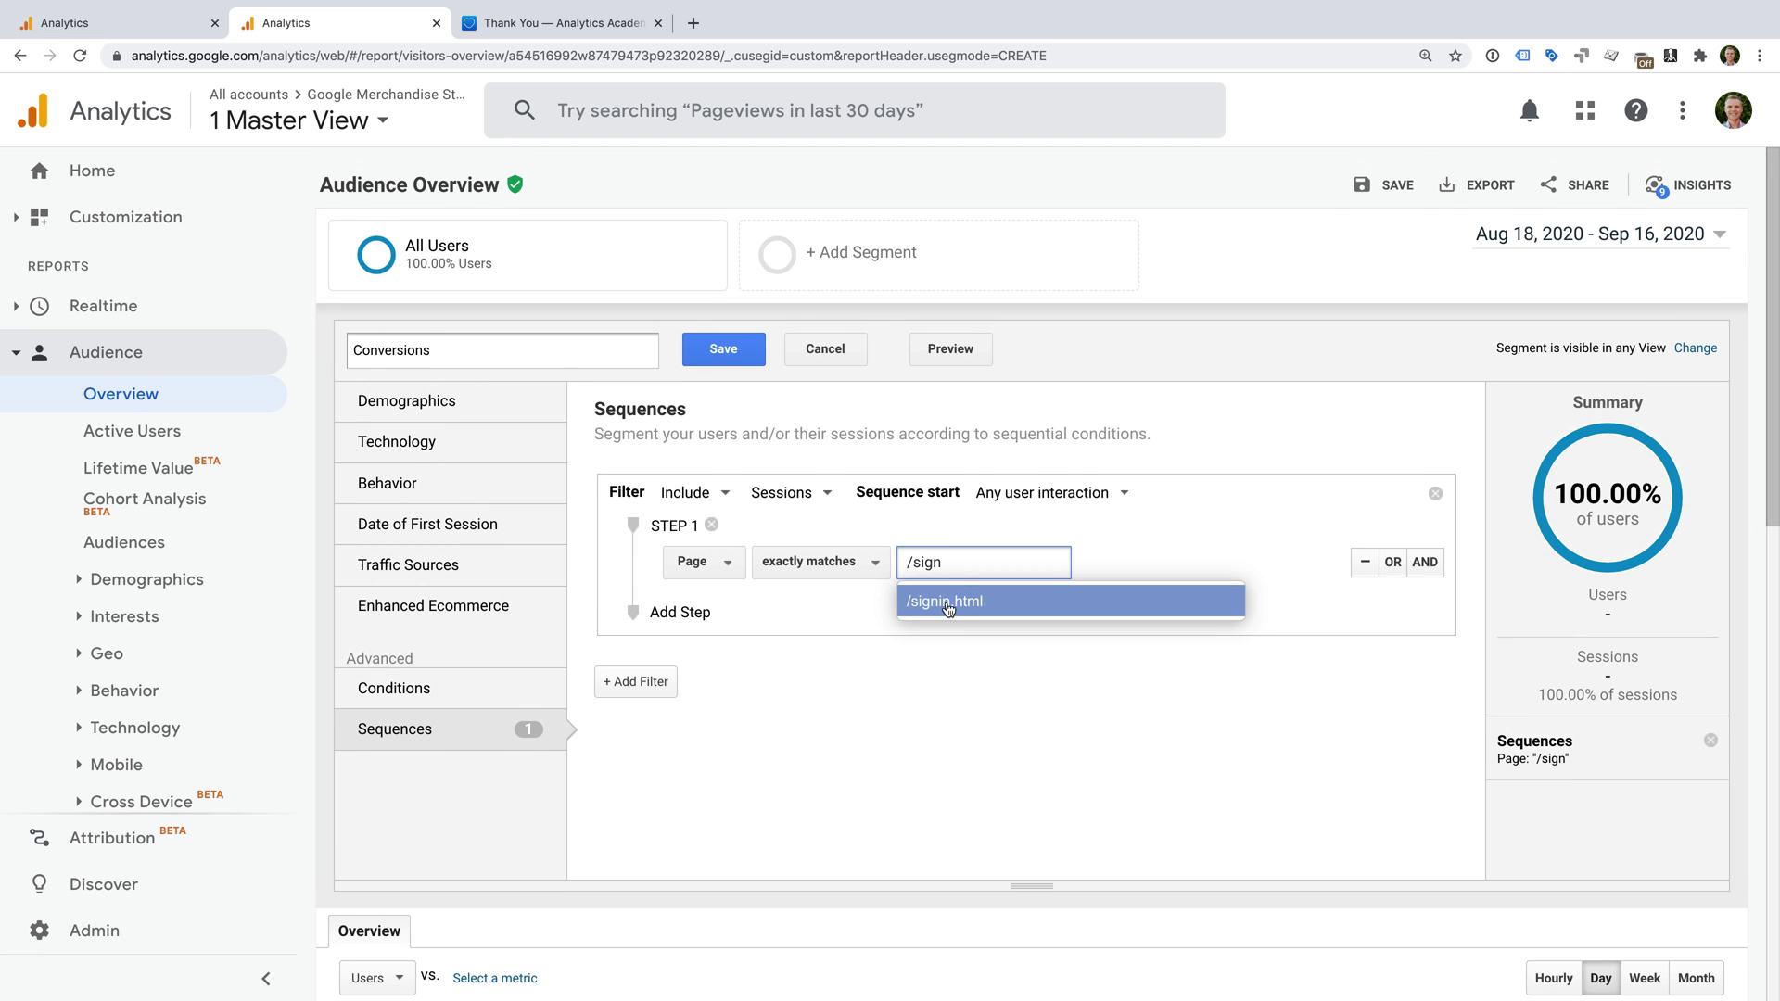
click(948, 603)
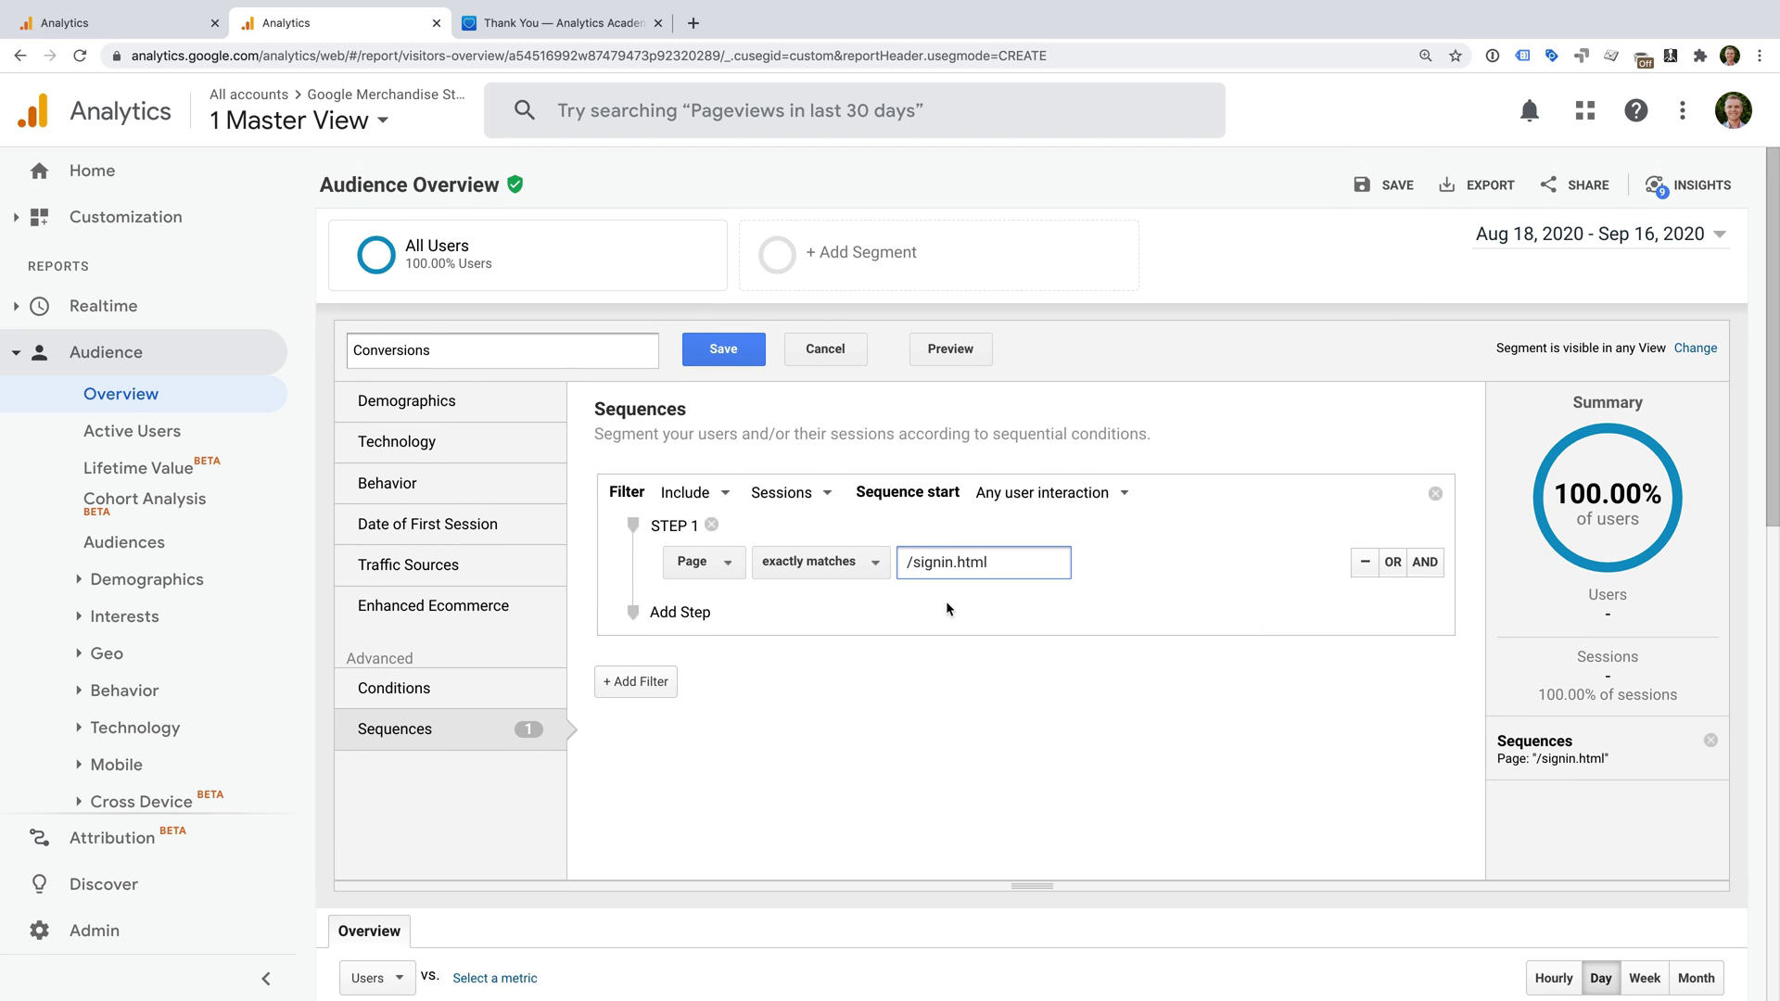
click(680, 612)
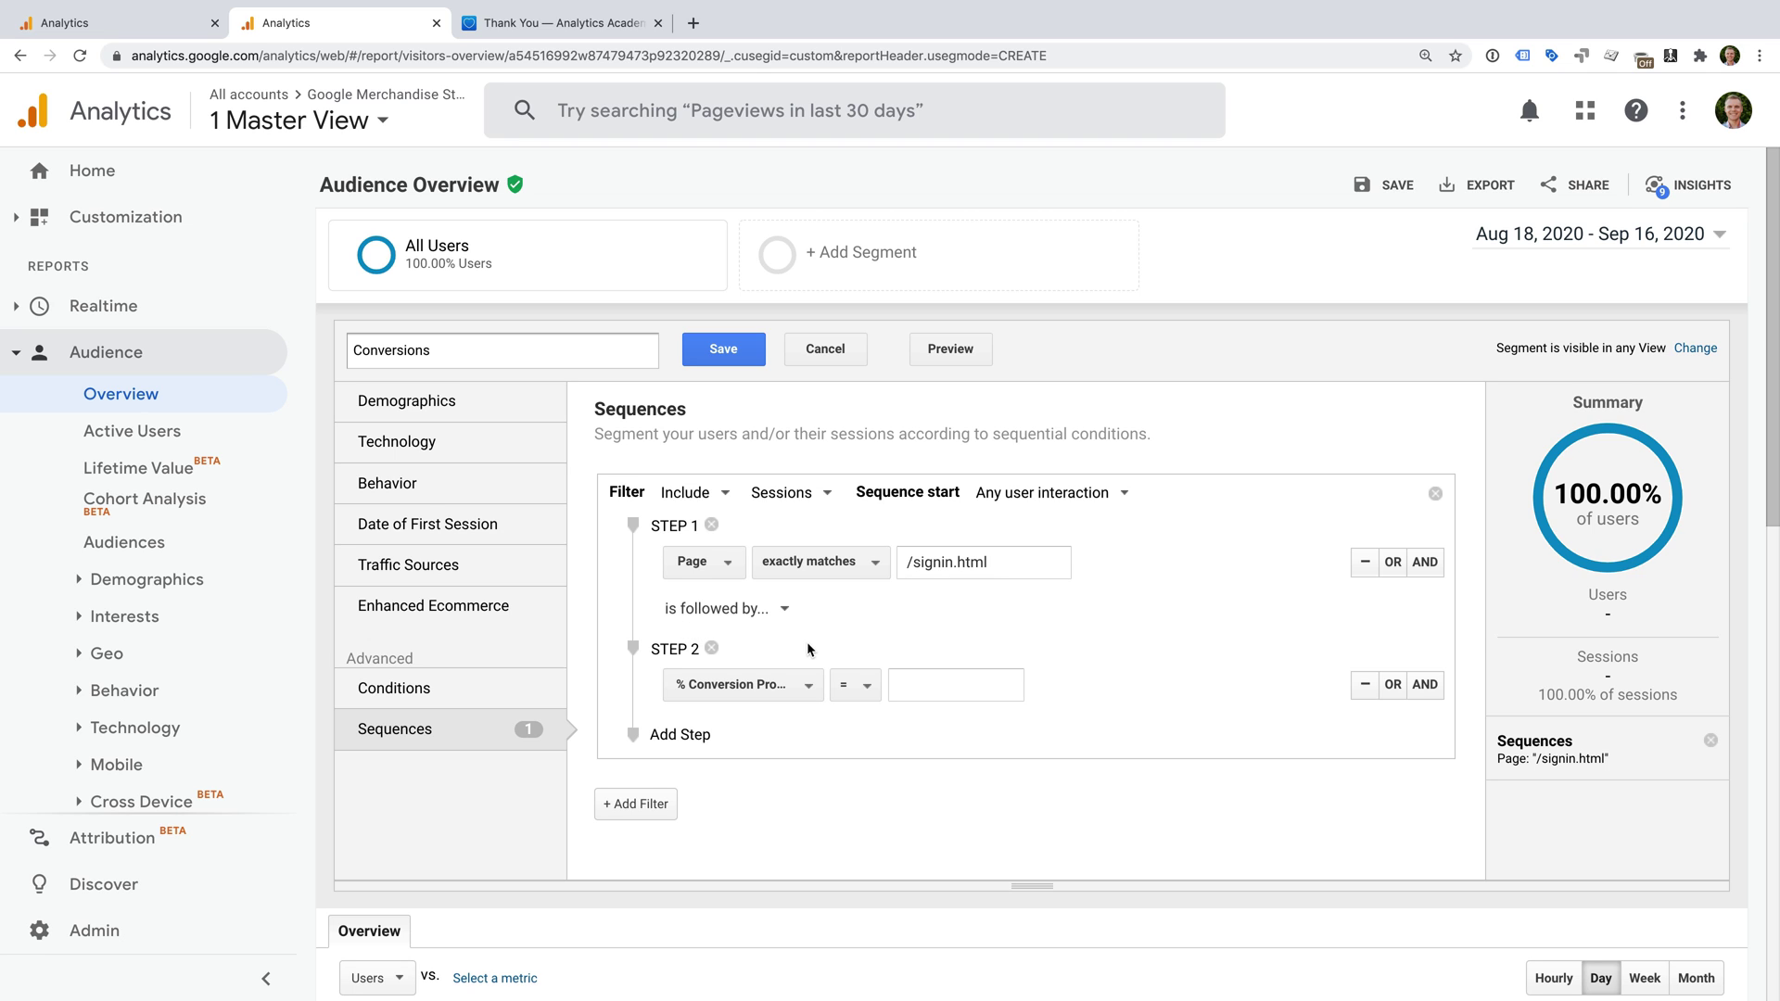
Set sequence step 2 to Page exactly matches /registersuccess.html, then save the segment.
click(794, 691)
text(page)
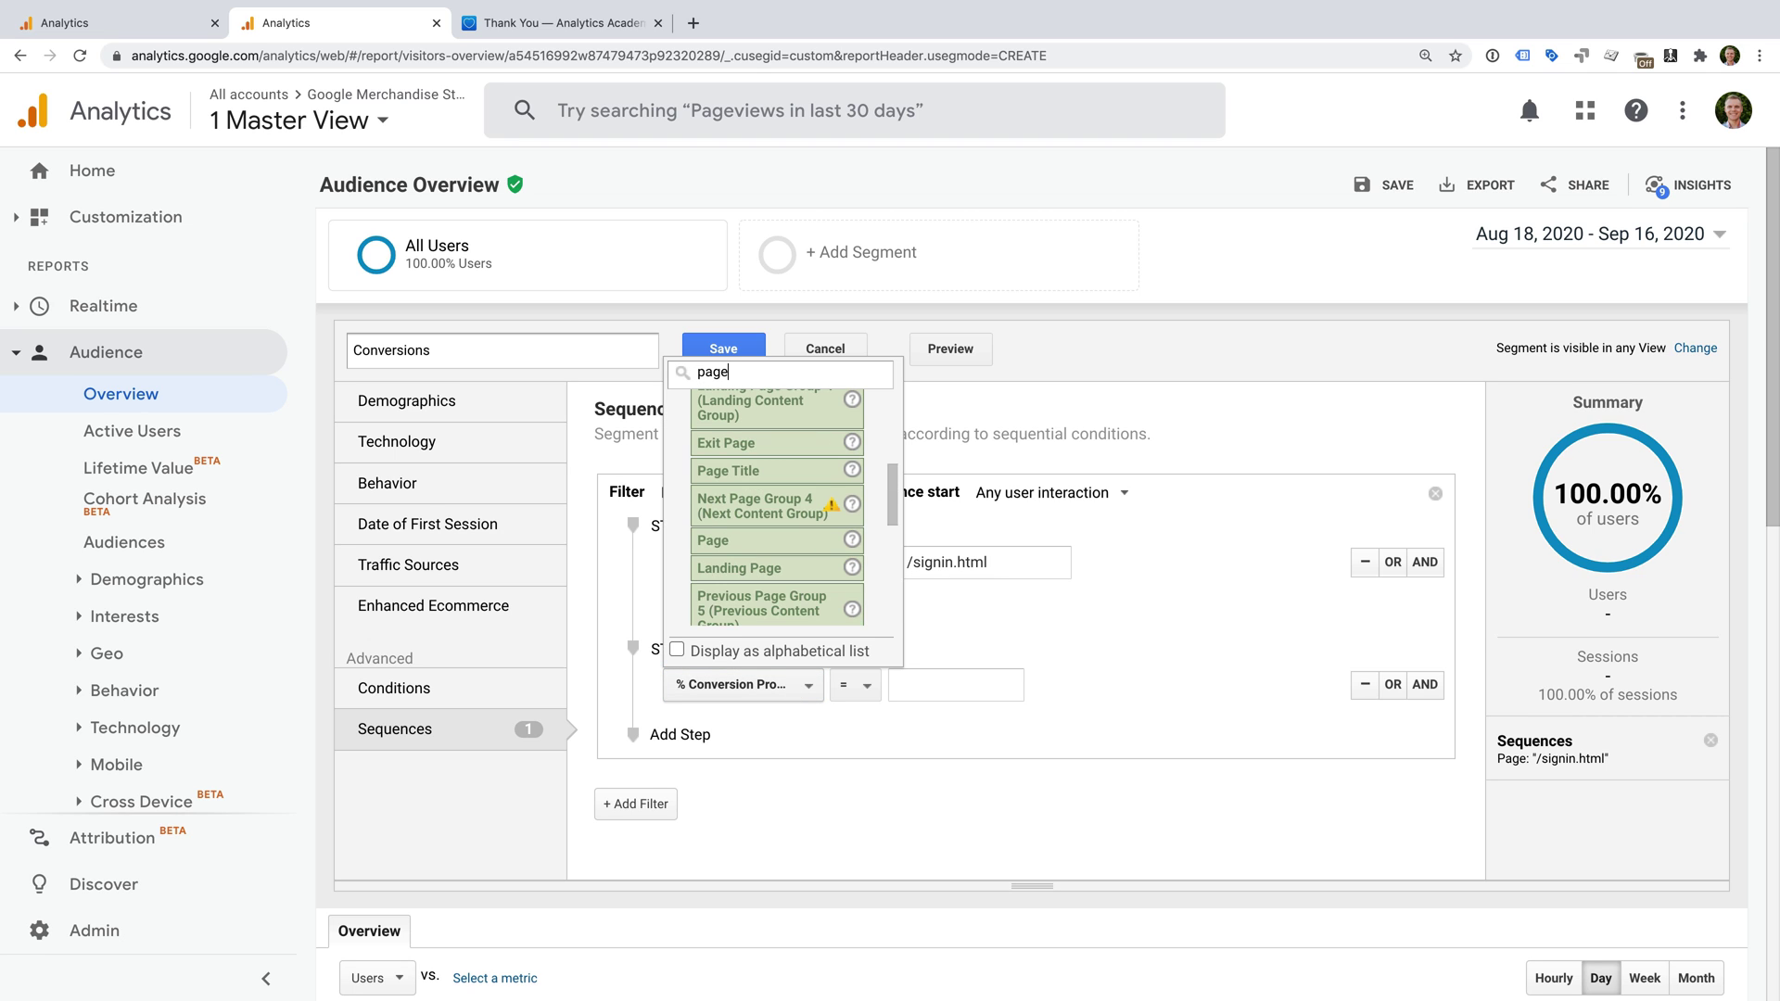
scroll(777, 556, up, 1)
click(774, 530)
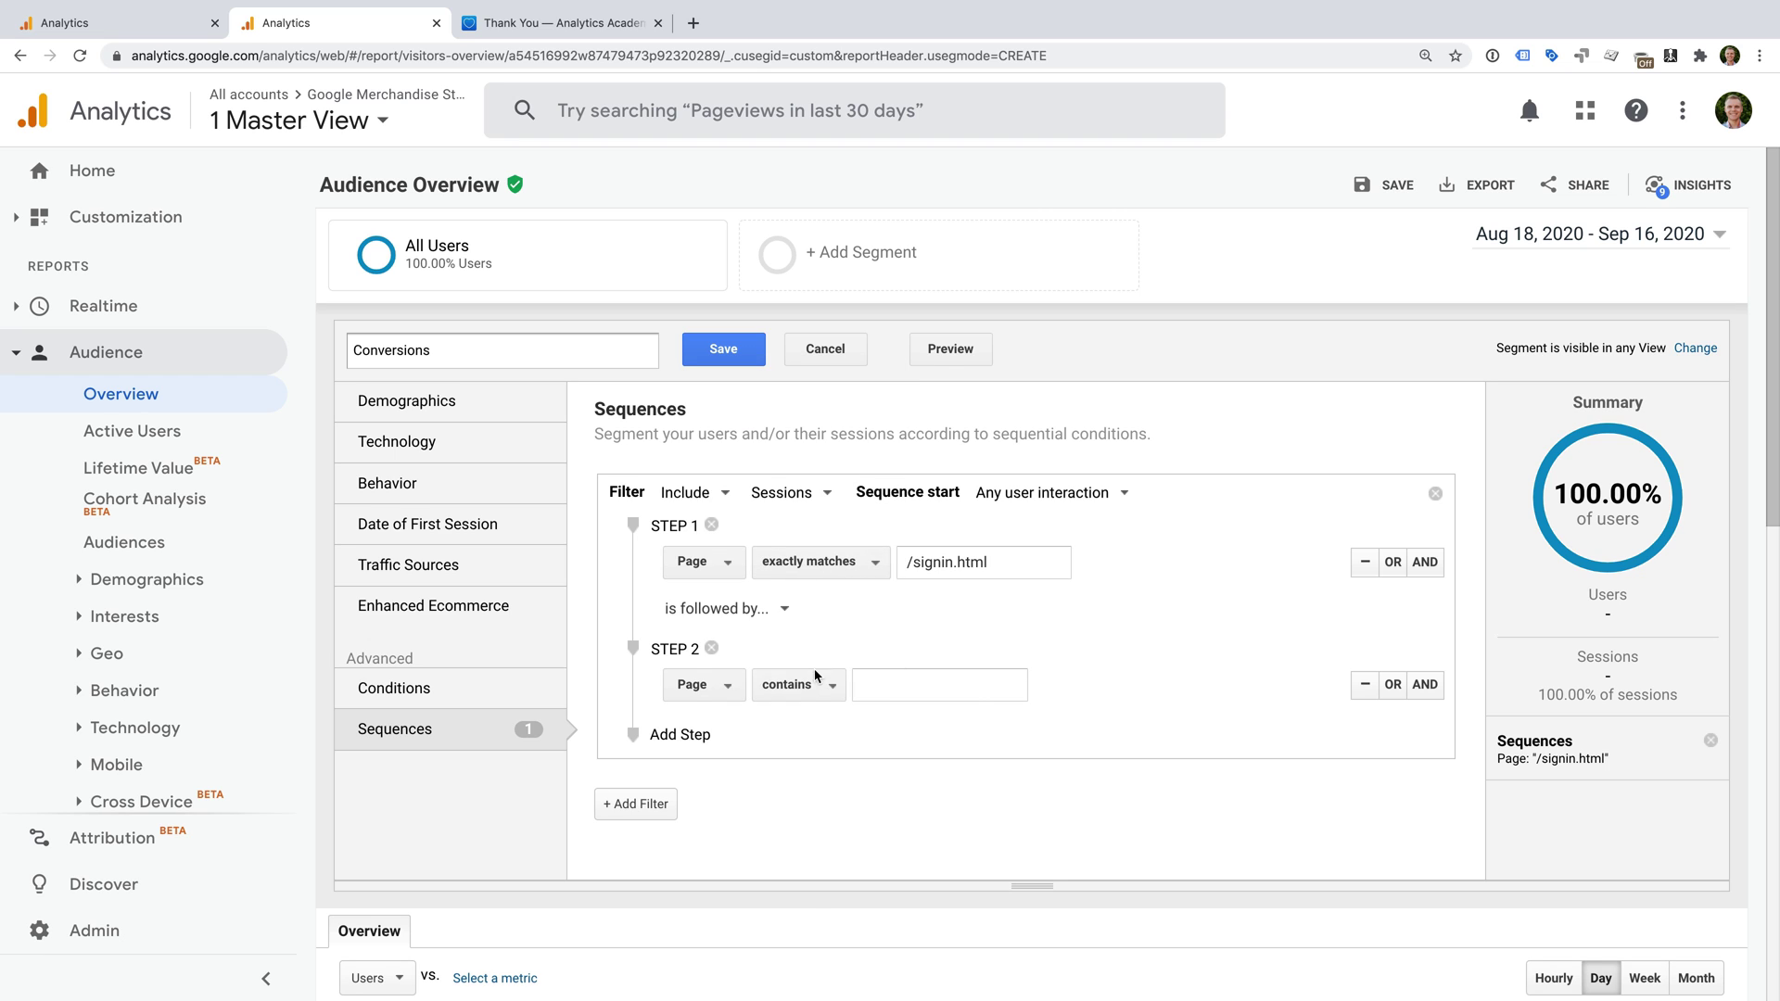
click(814, 686)
click(881, 733)
click(940, 686)
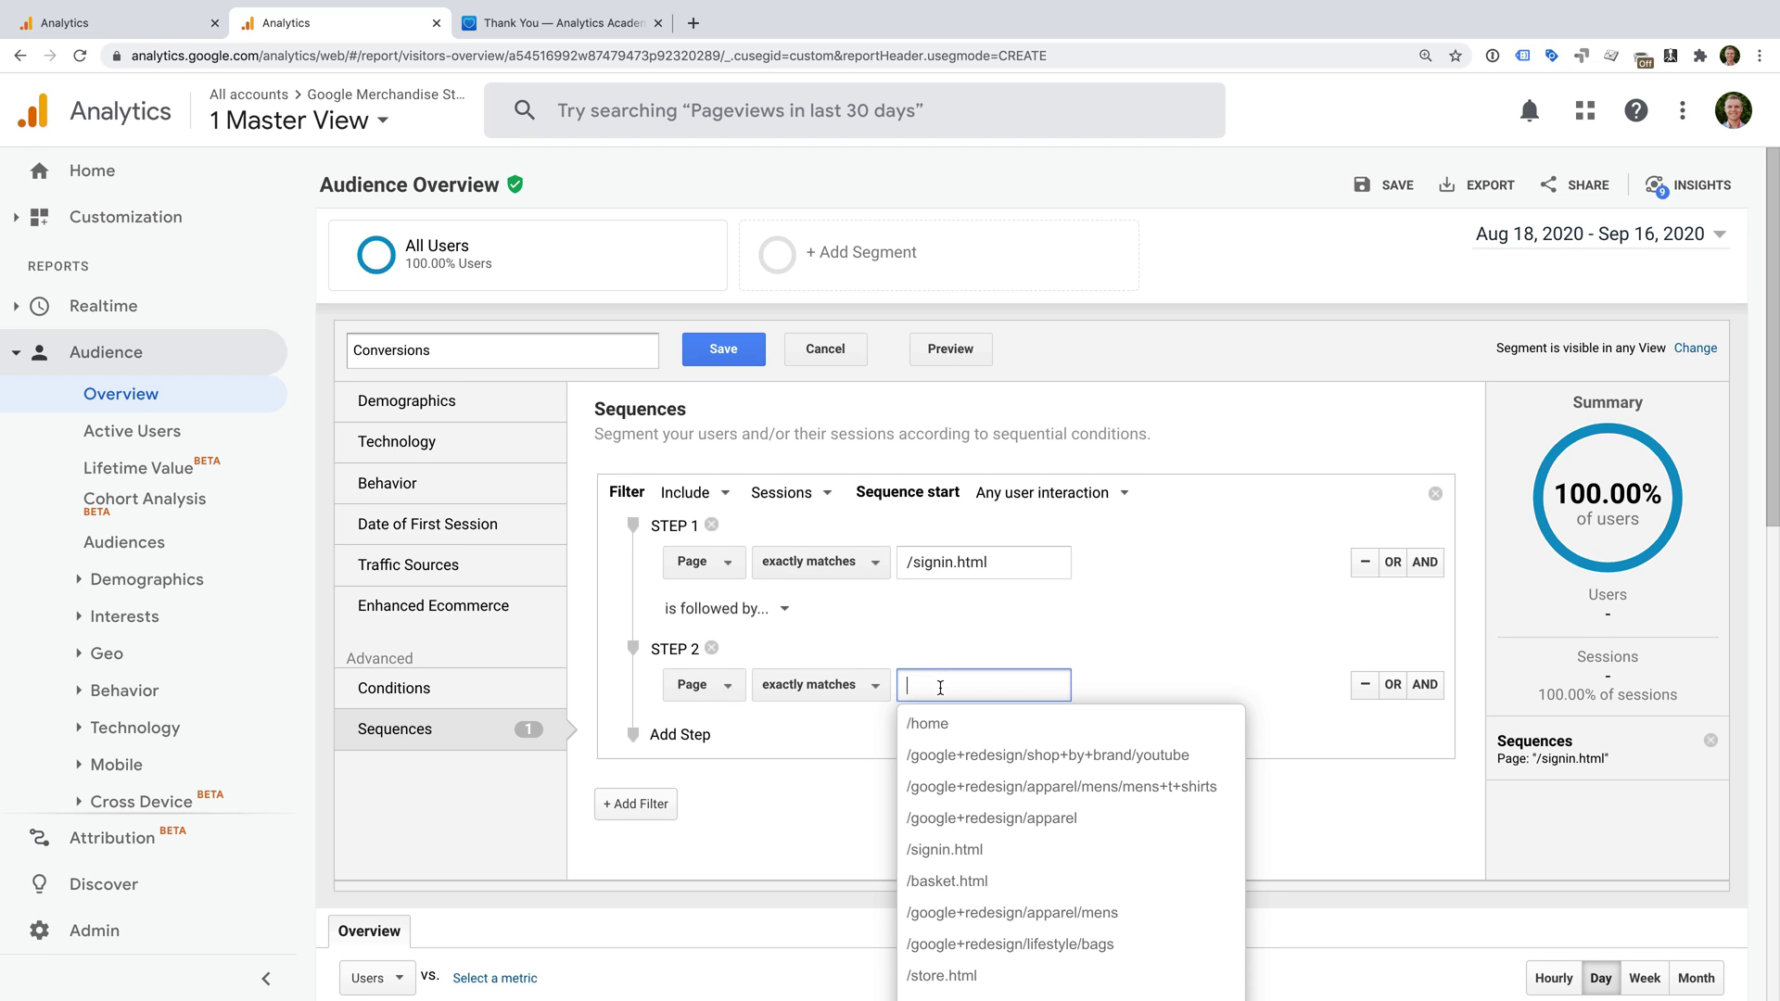
text(/)
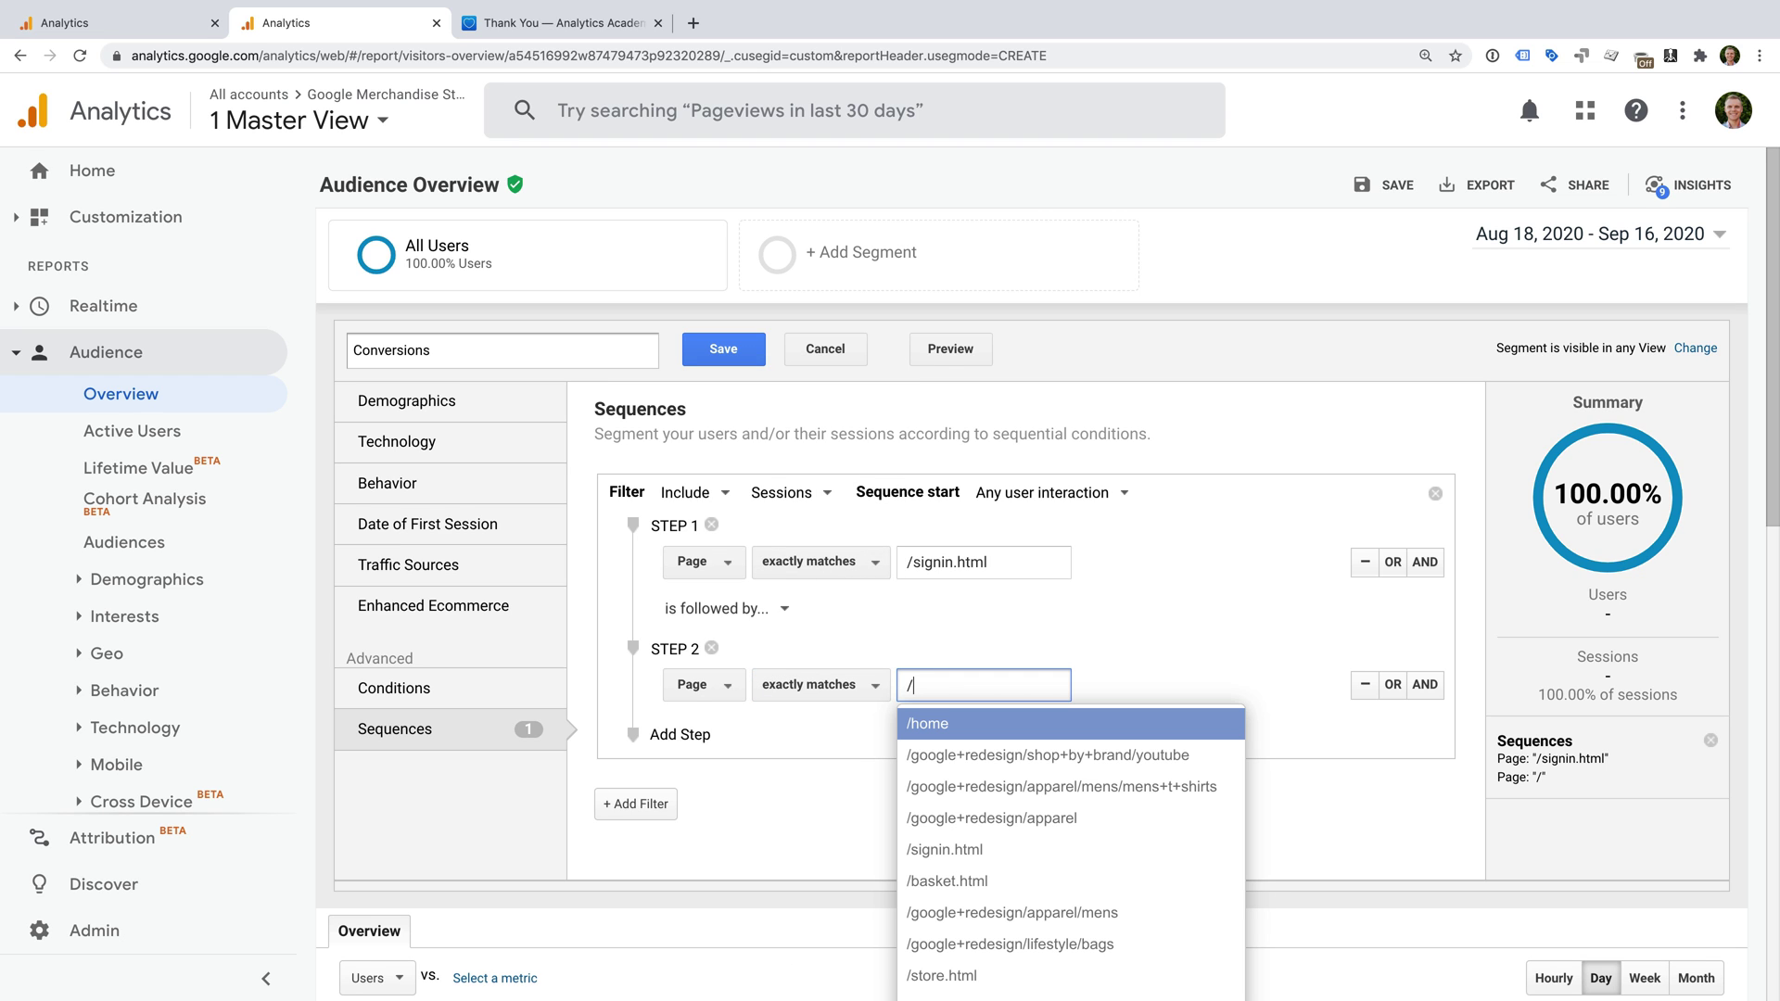
text(reg)
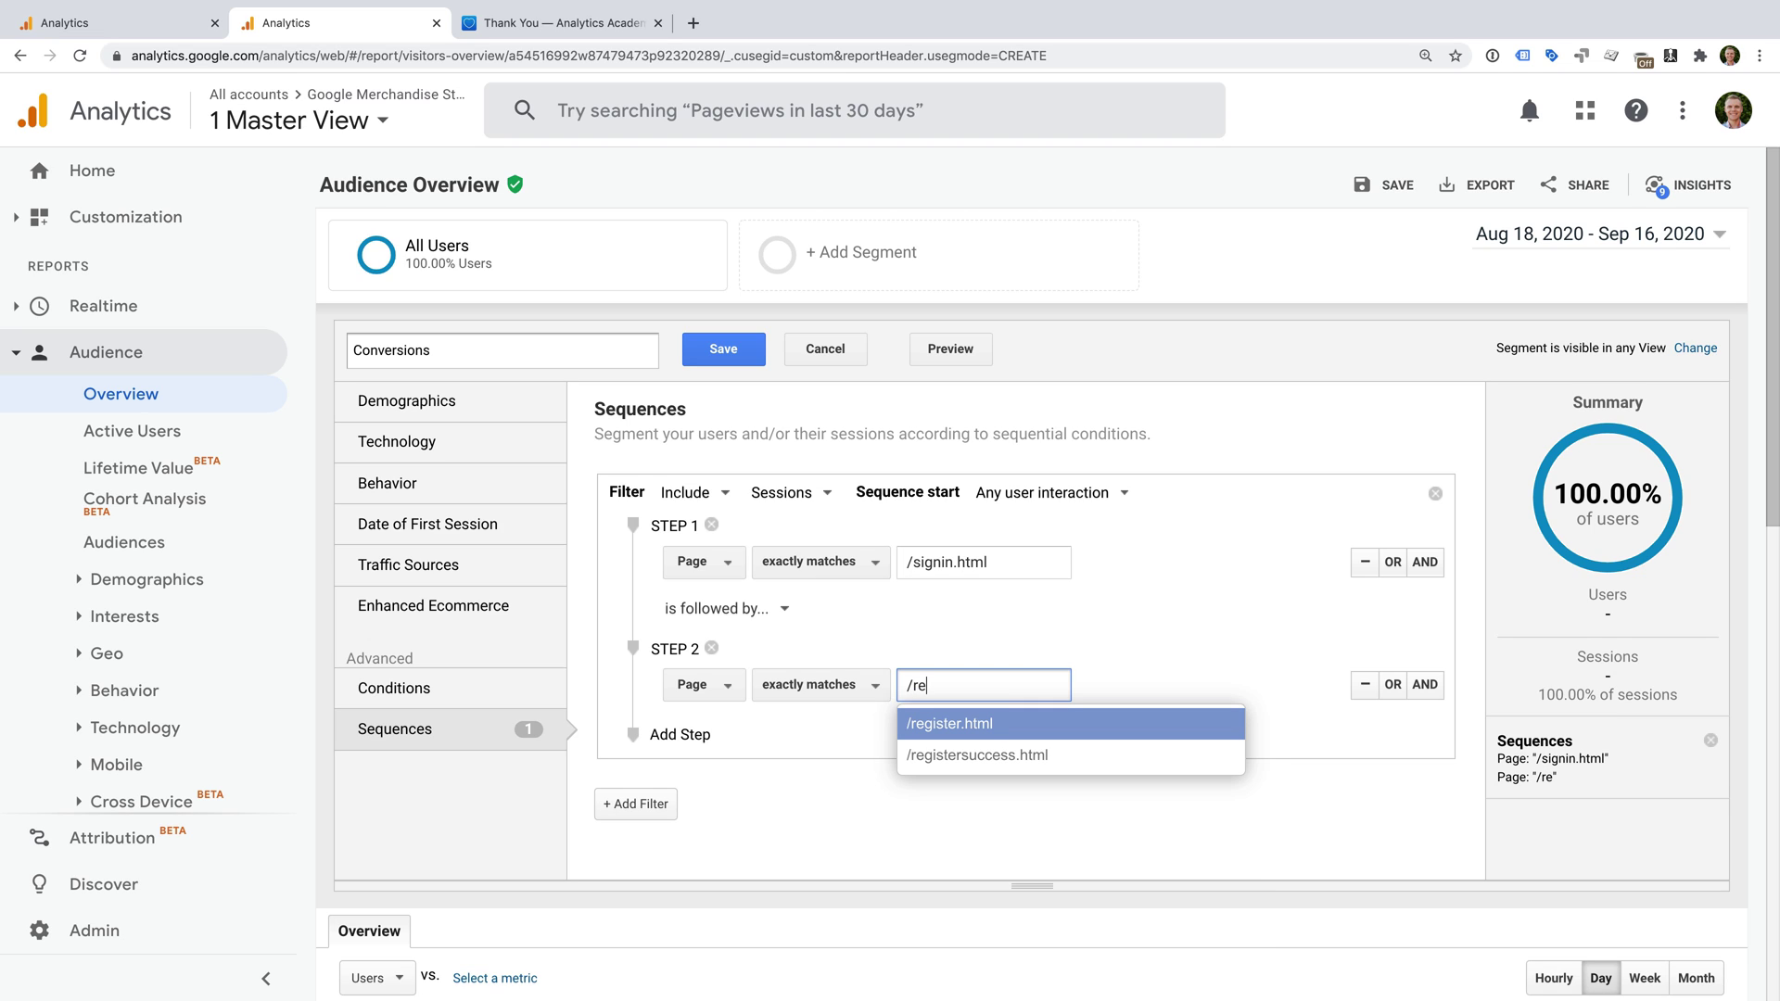
click(1014, 755)
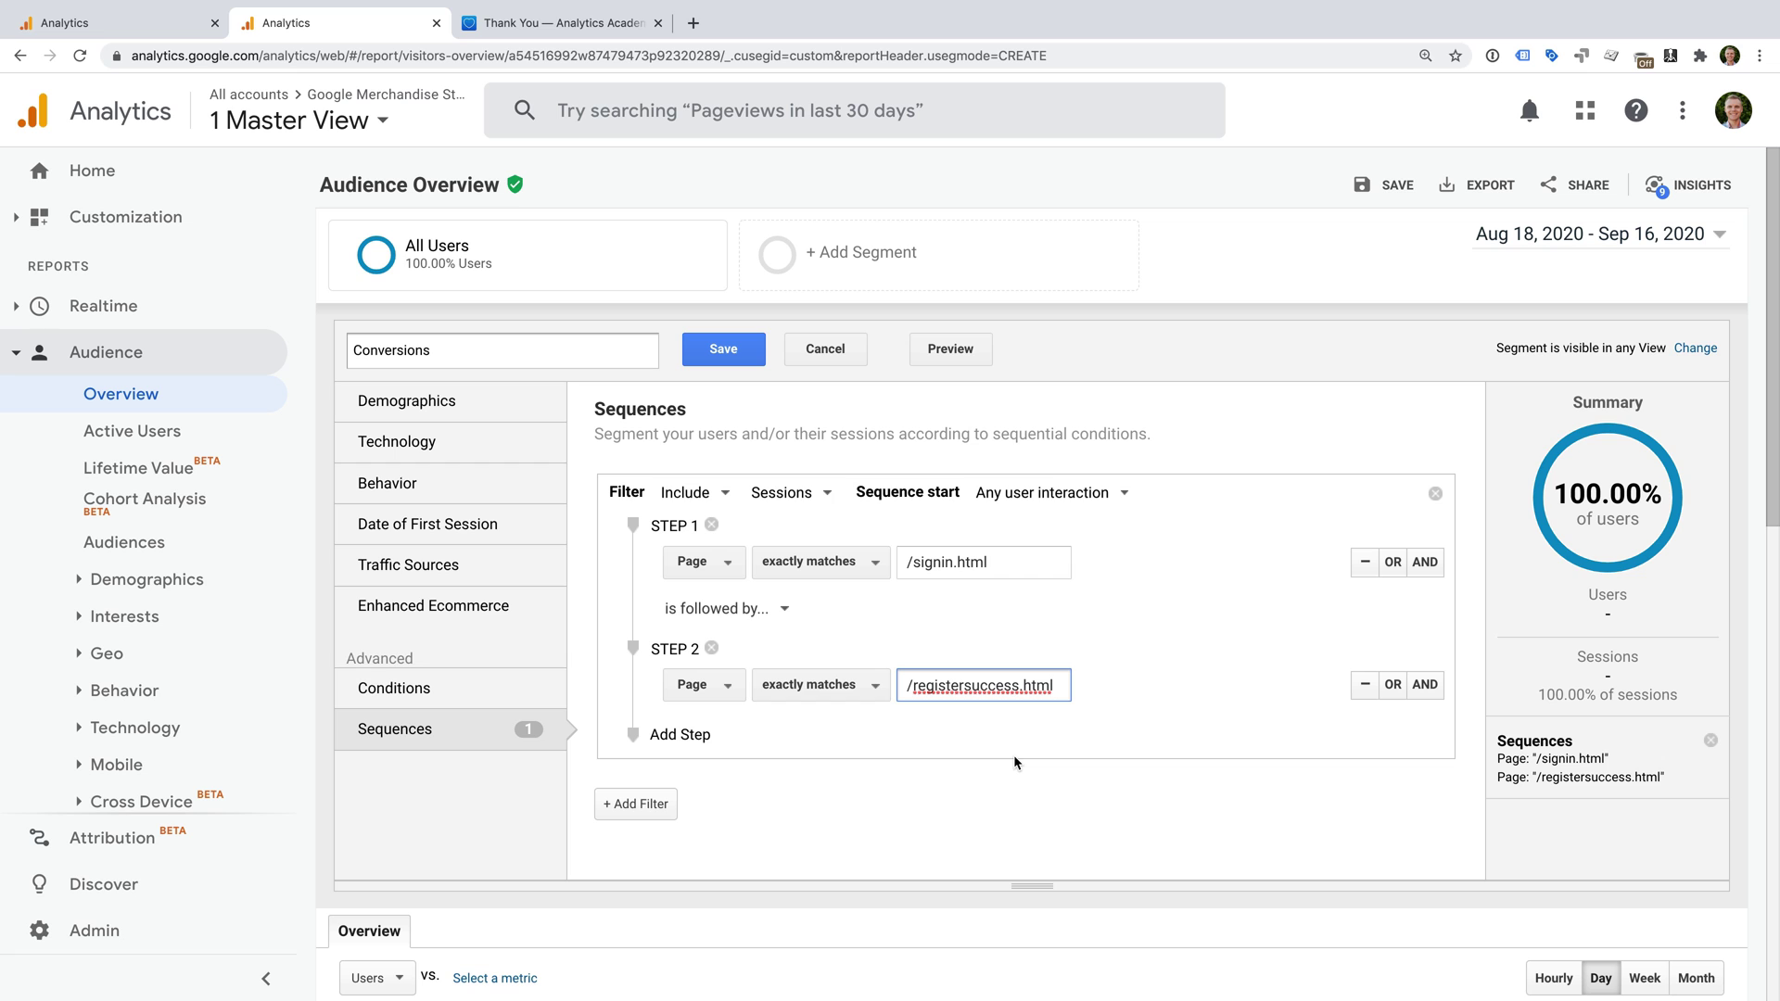
click(724, 351)
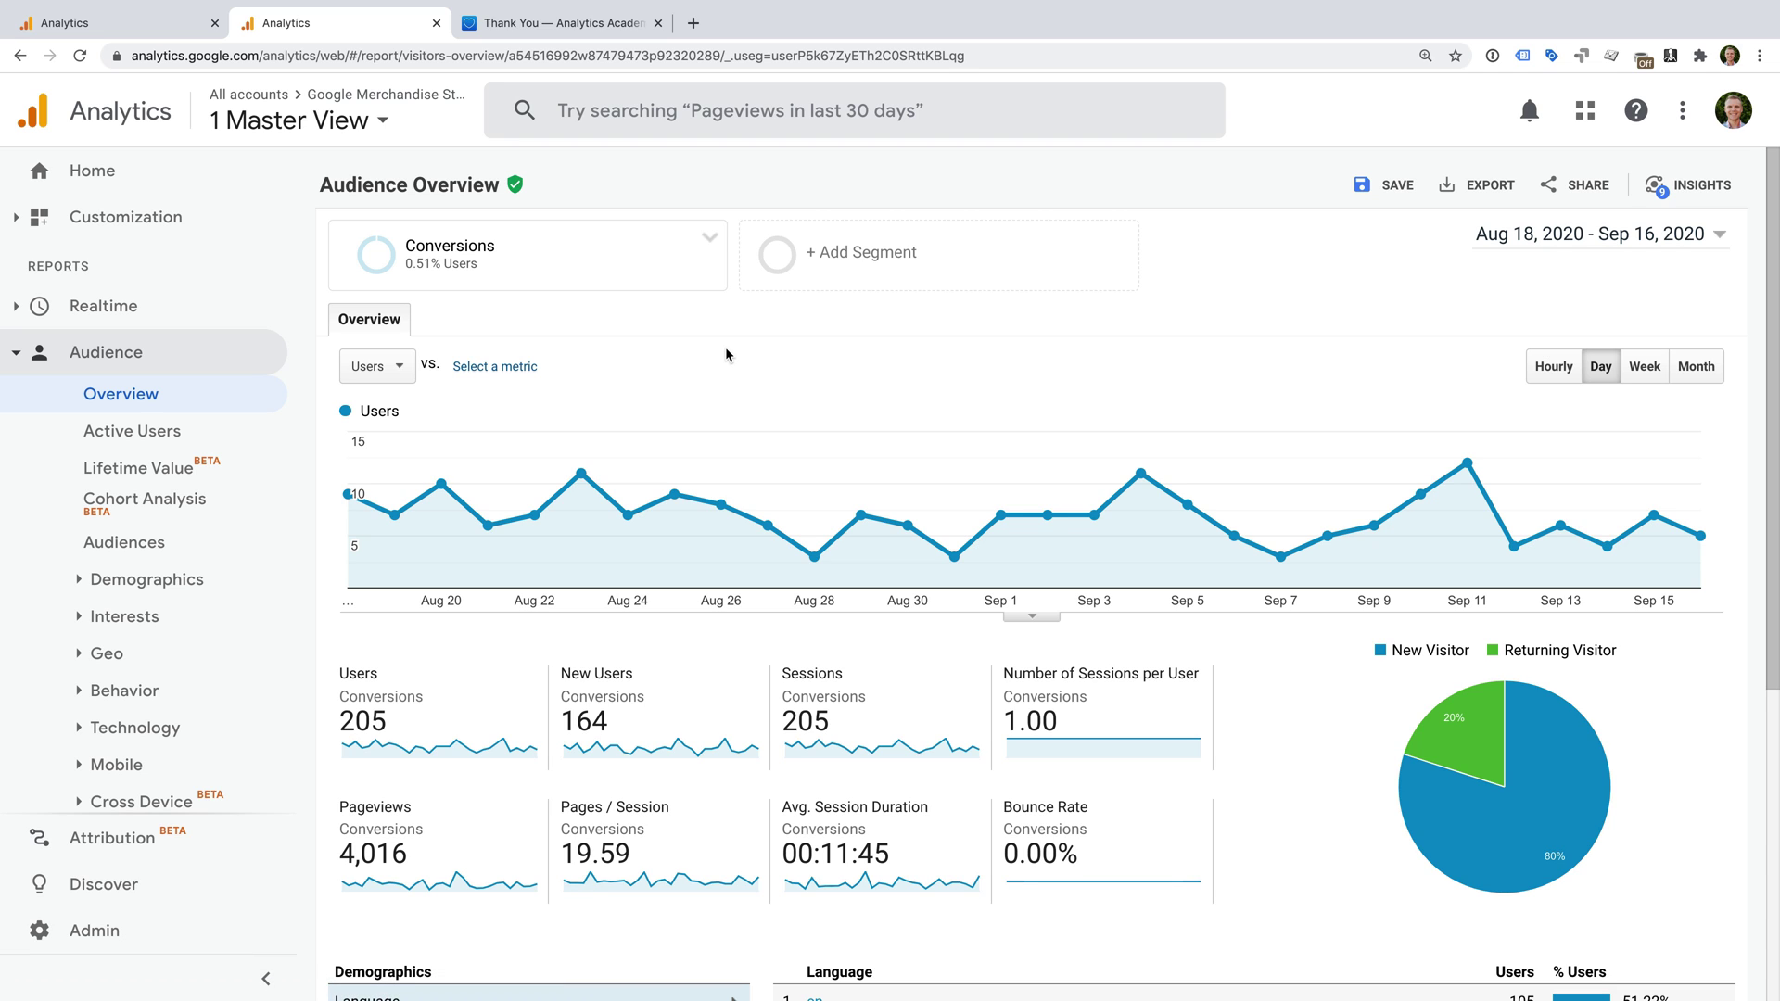
Scroll Audience Overview and highlight the Conversions segment's 205 sessions figure.
scroll(698, 432, down, 2)
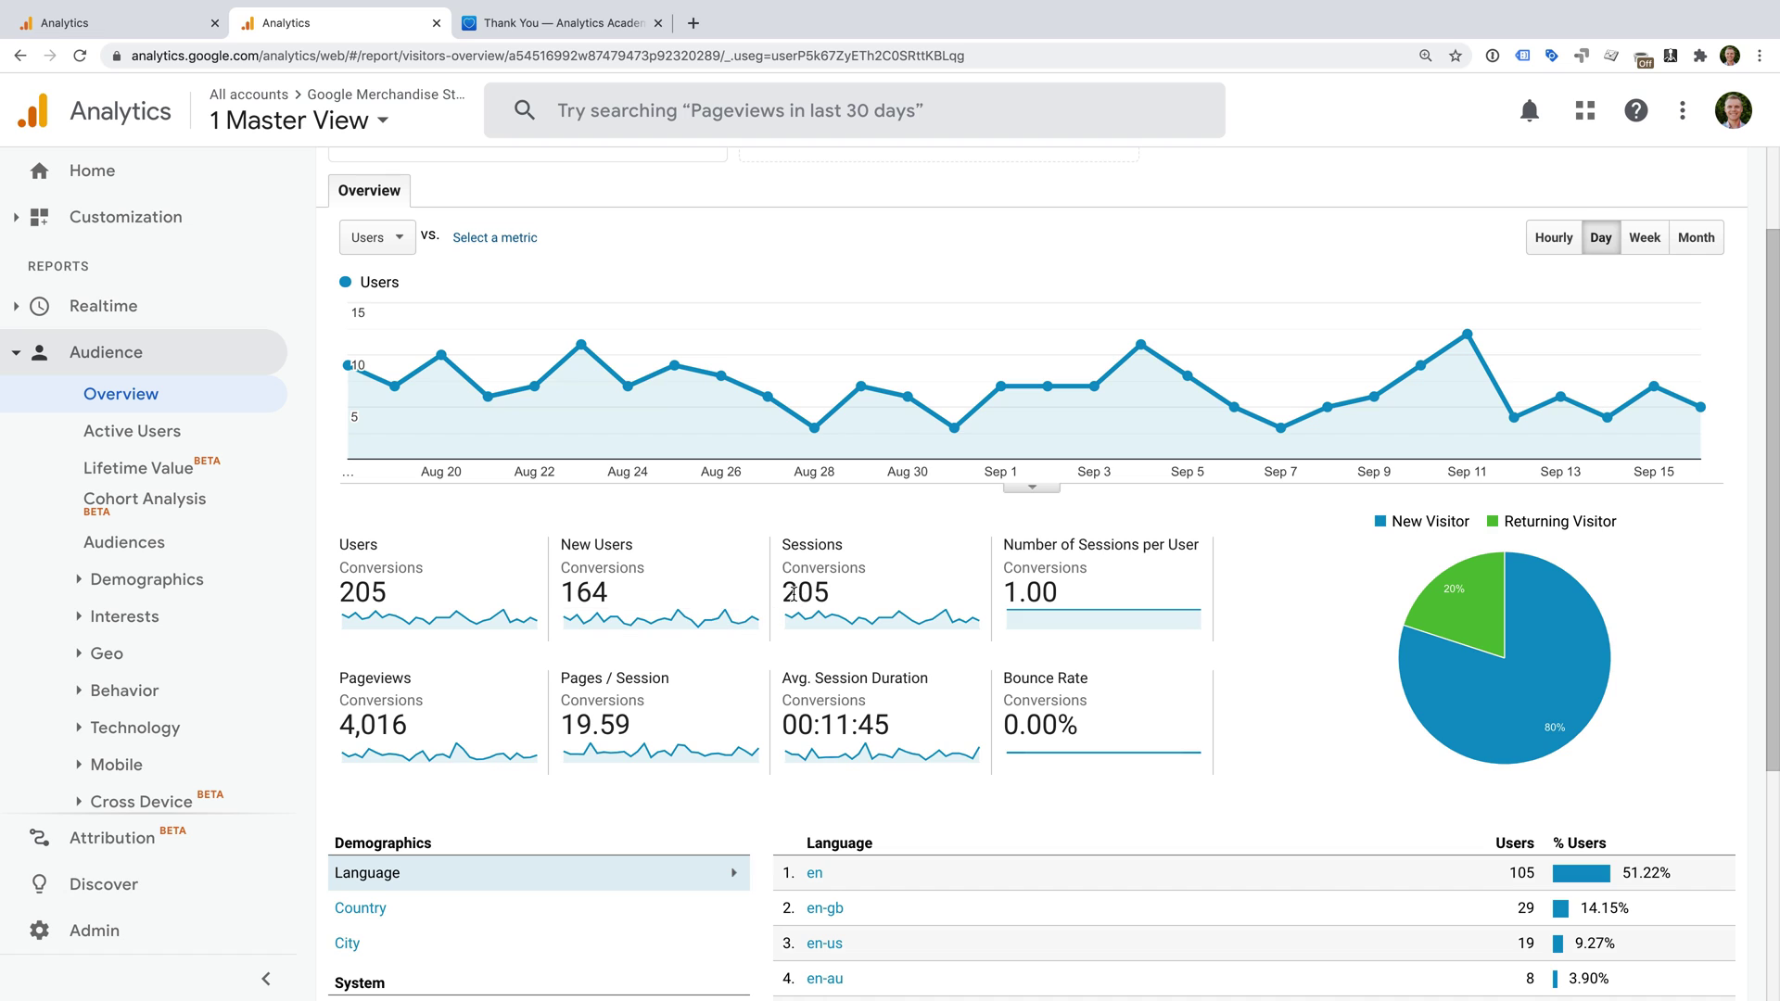
drag(783, 592, 886, 597)
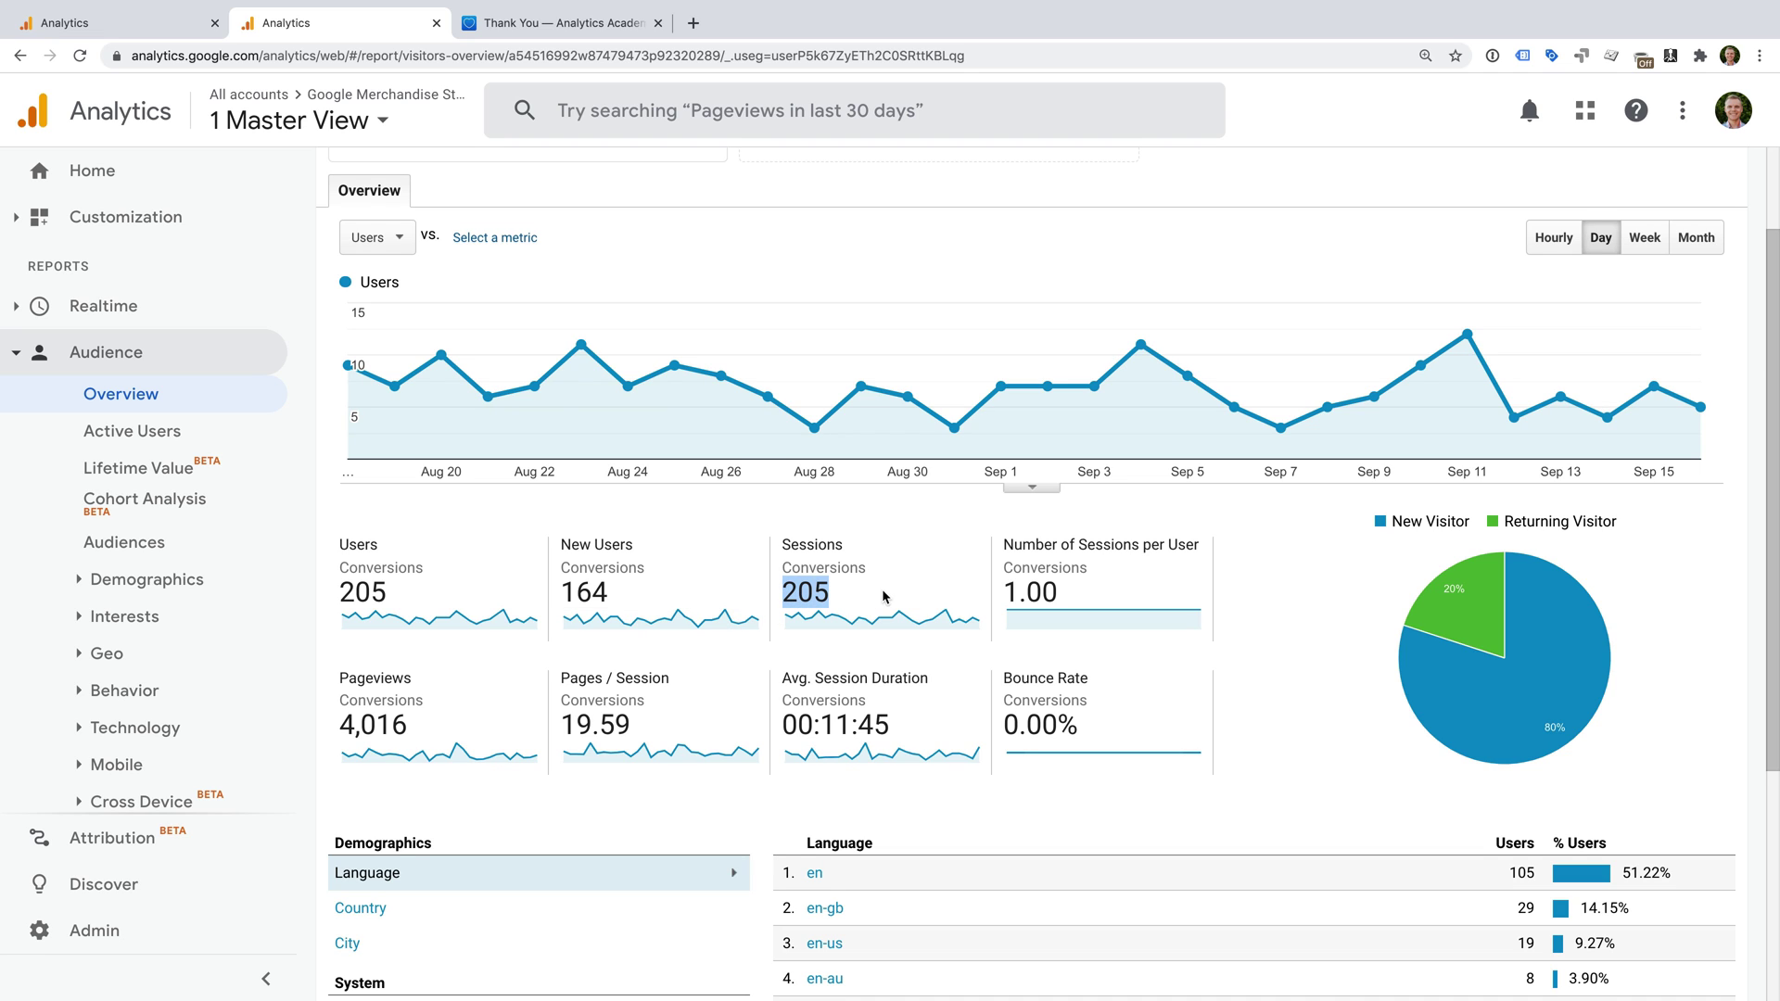
click(707, 508)
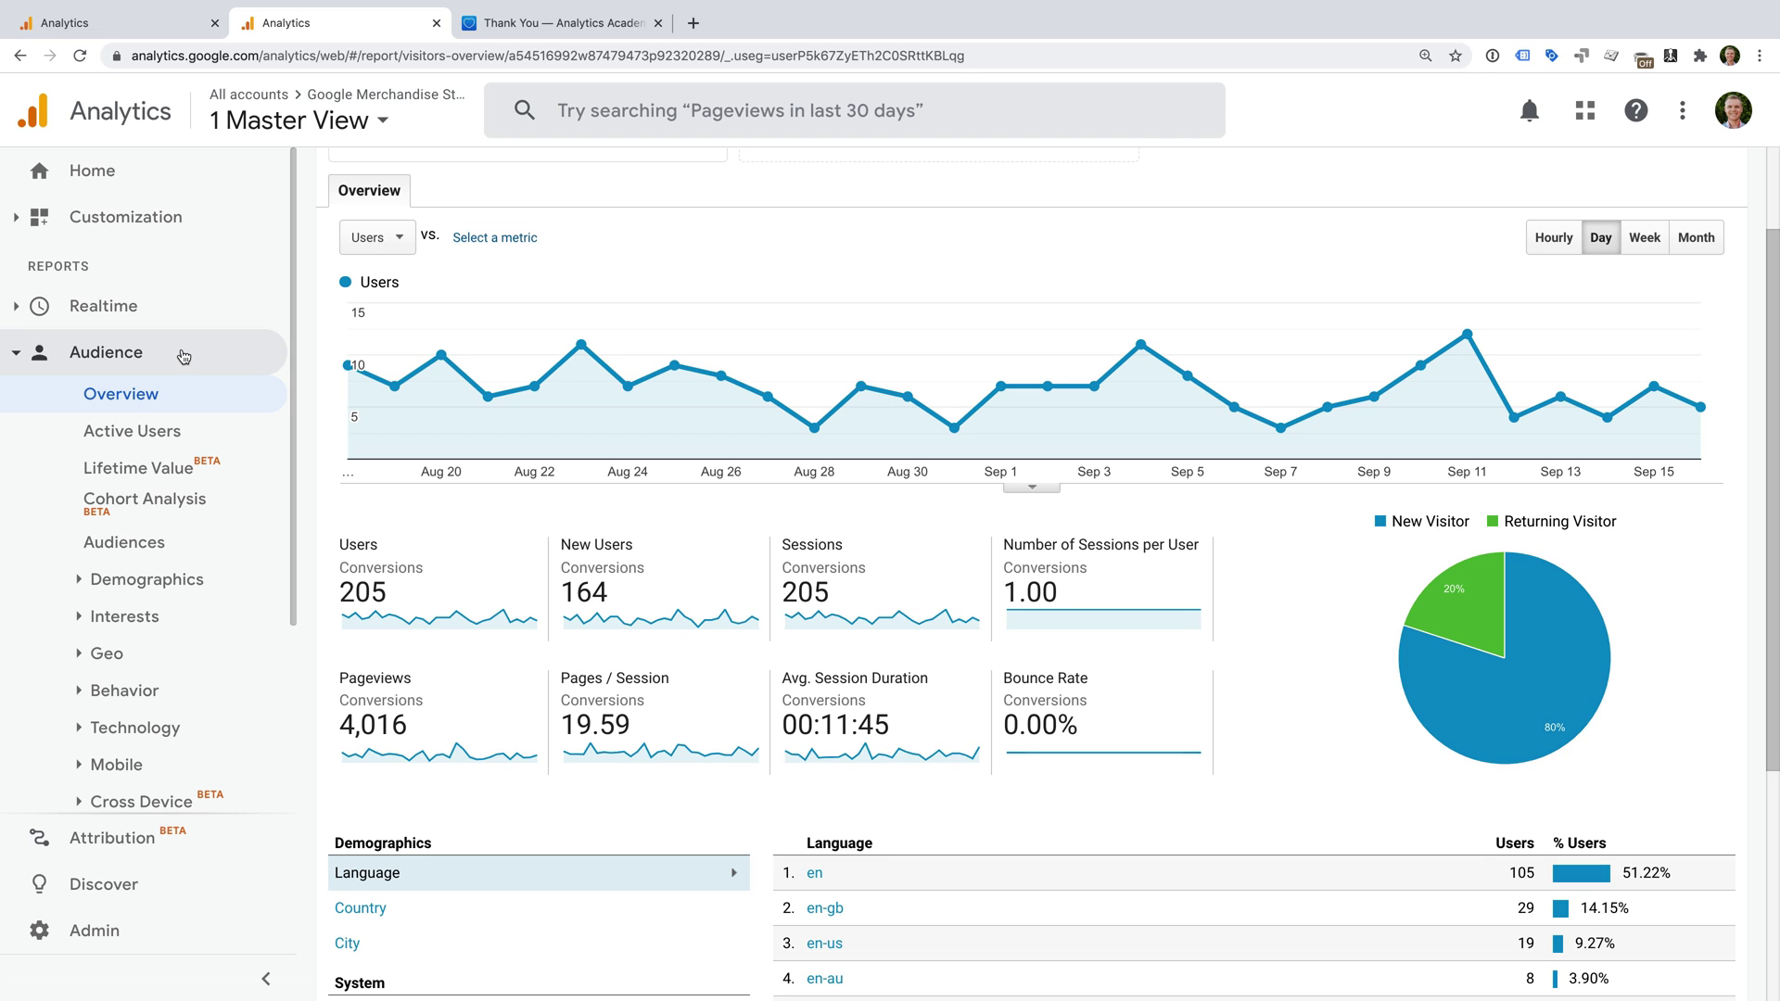
Open the Acquisition > All Traffic > Channels report under the Conversions segment.
click(184, 356)
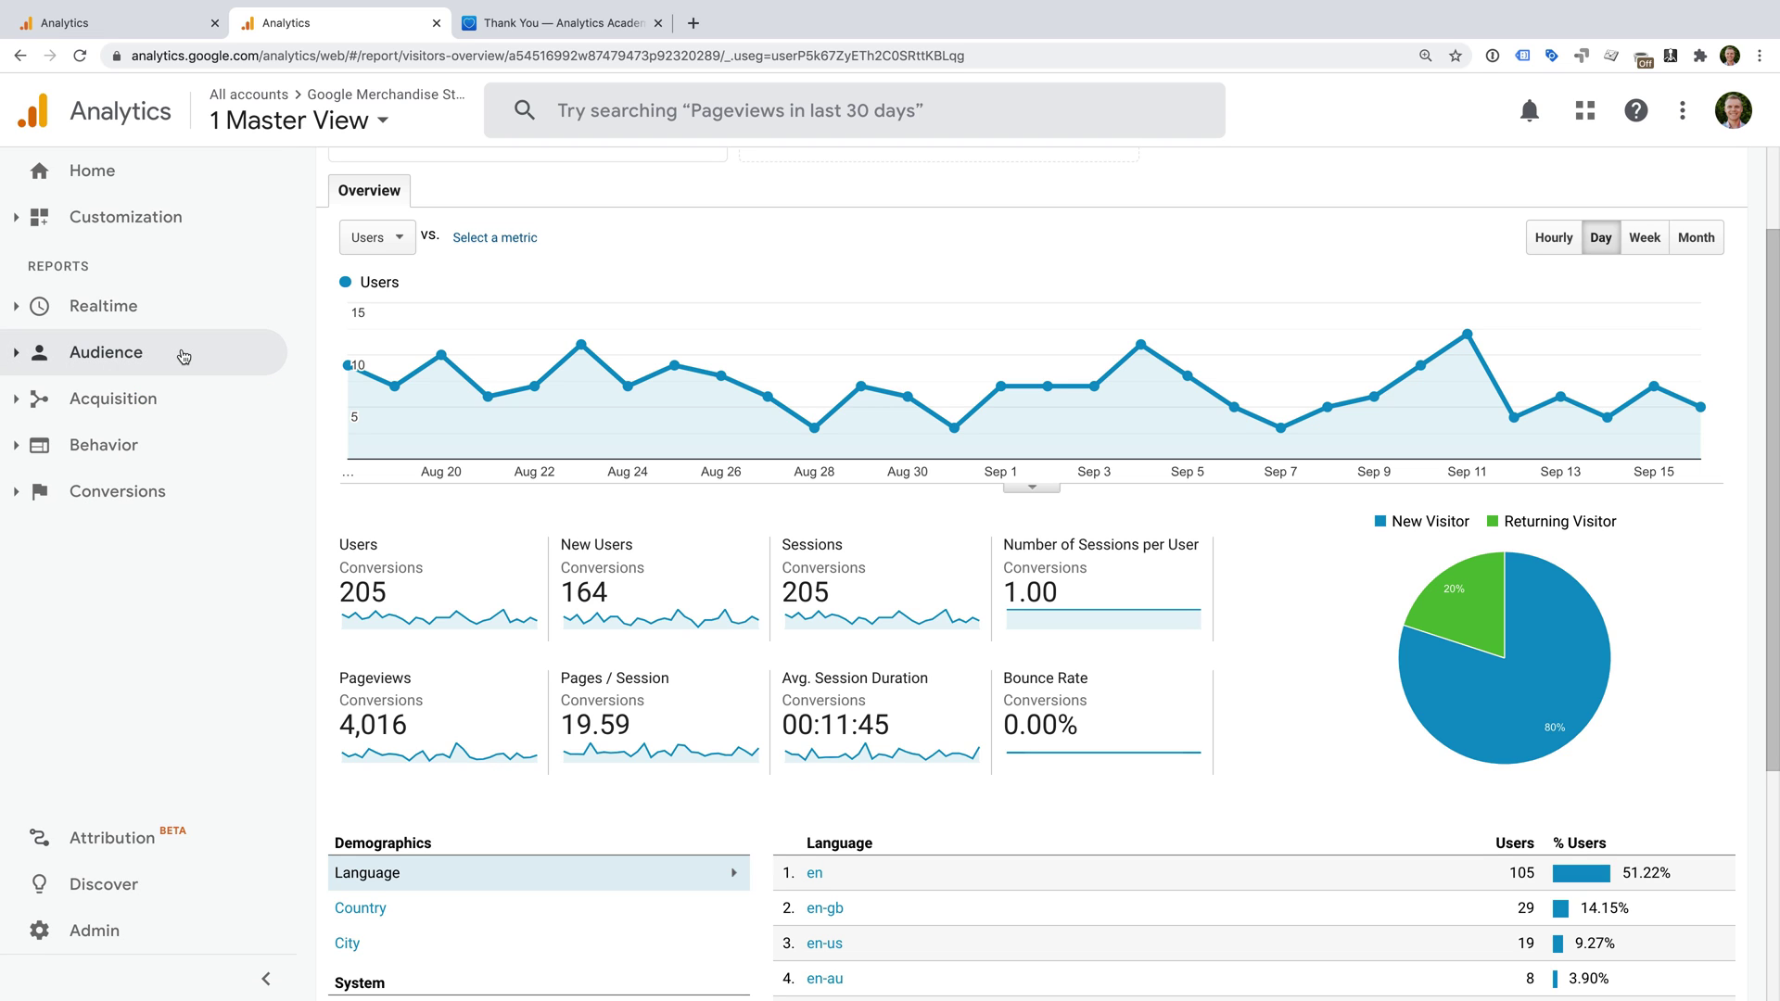
click(198, 408)
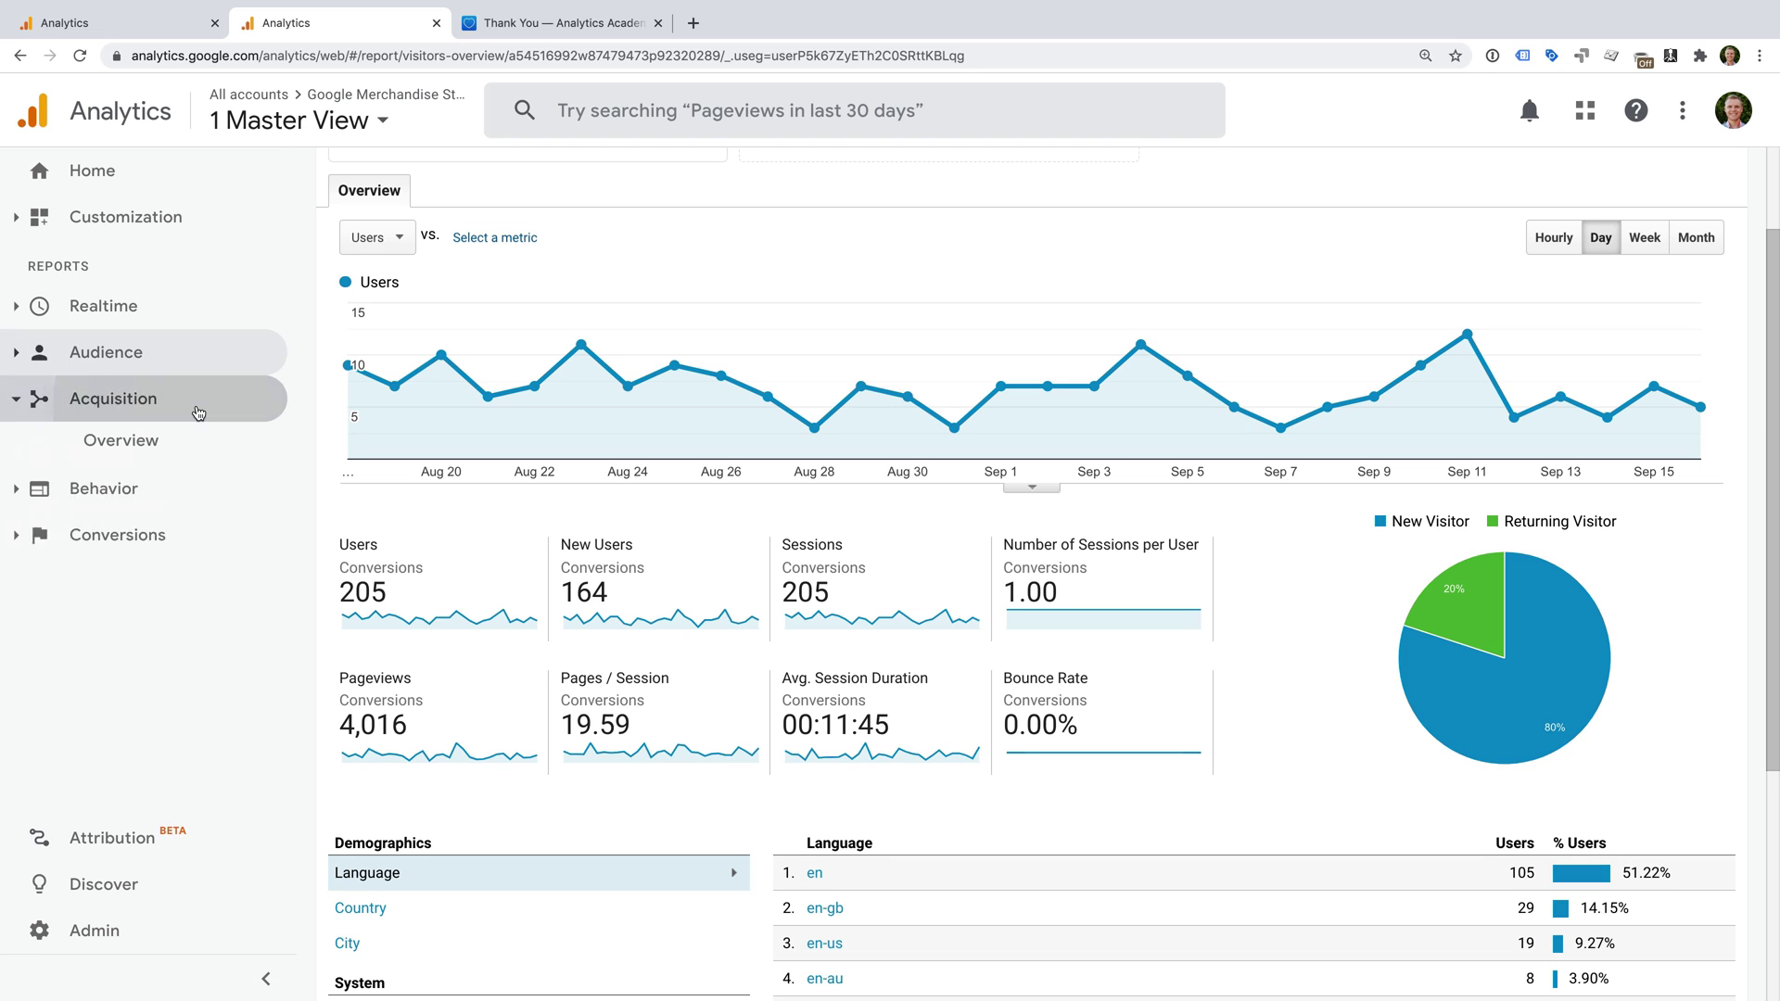
click(194, 477)
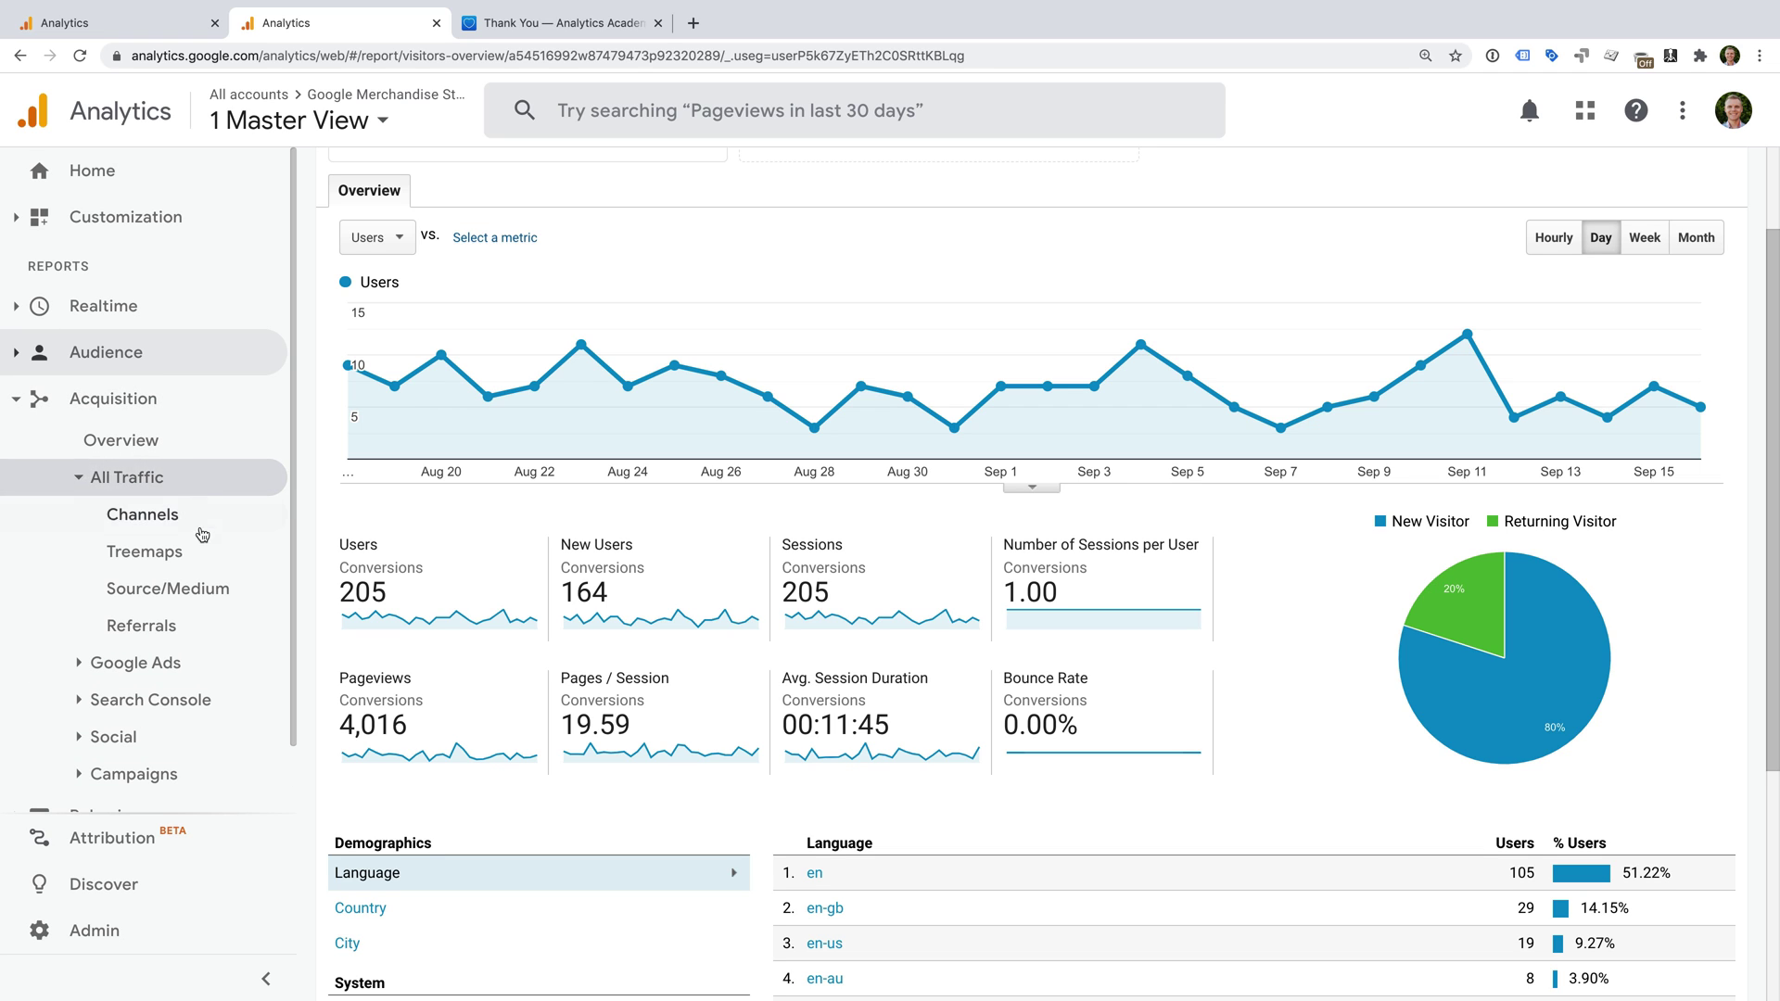
click(207, 525)
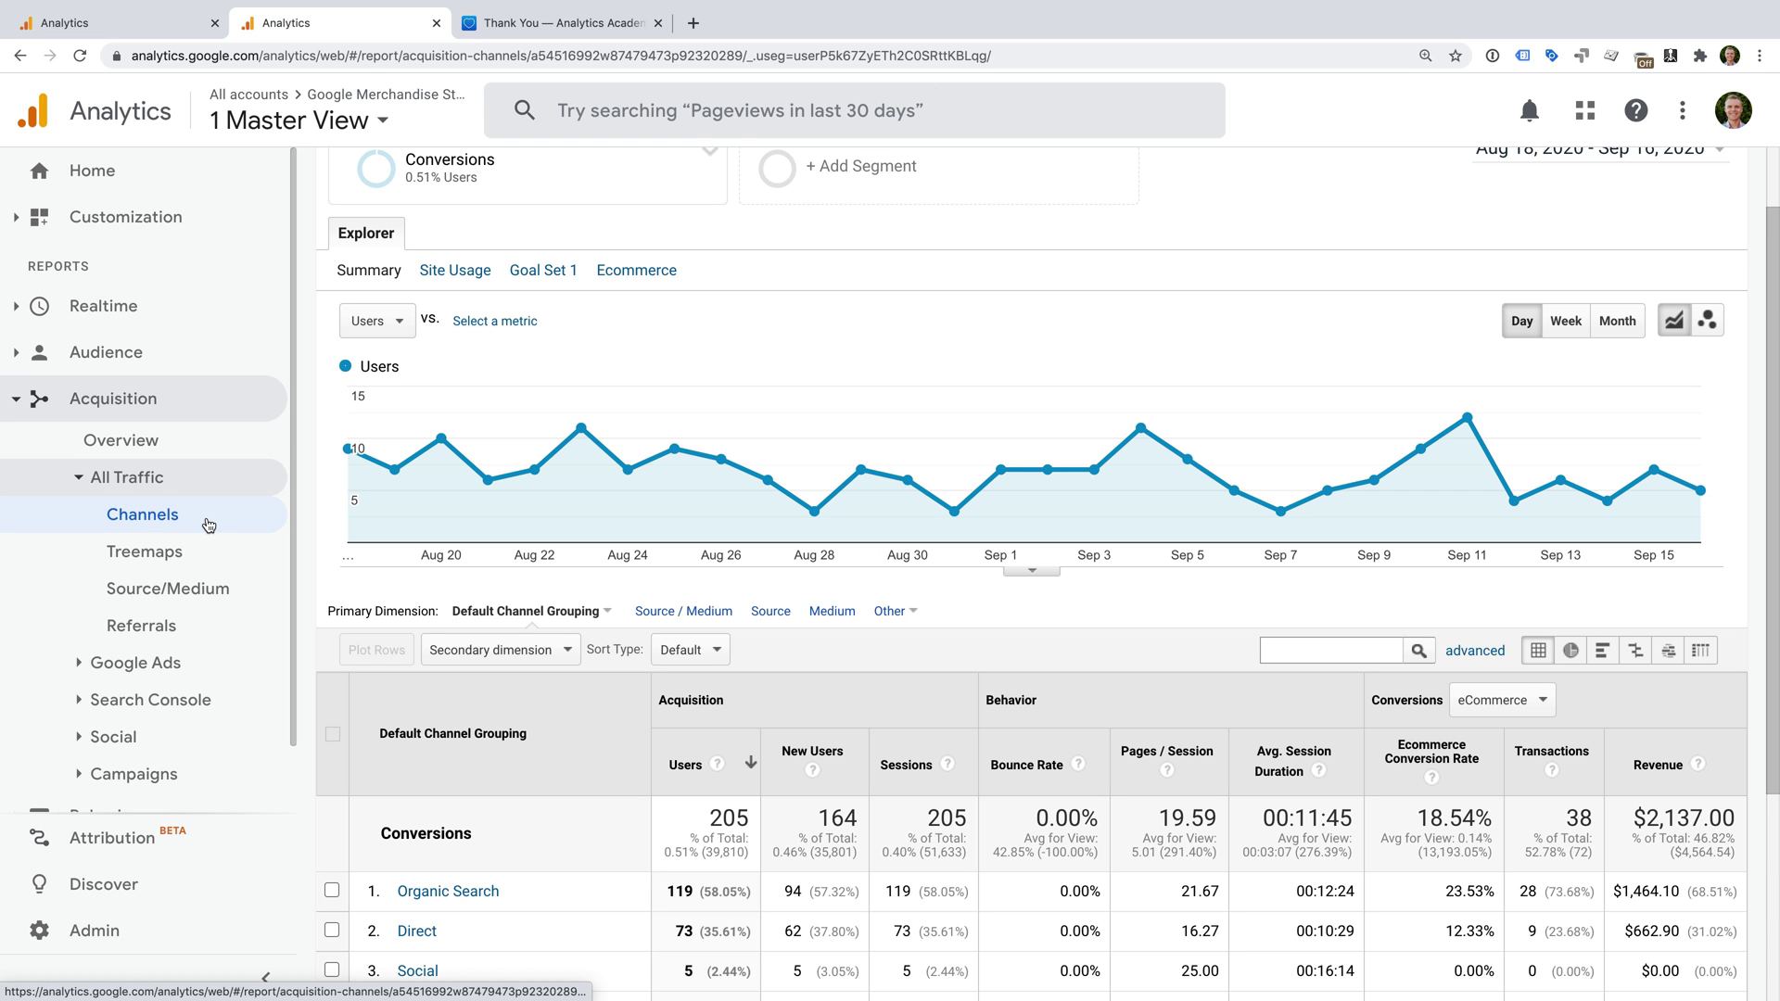
scroll(855, 644, down, 2)
scroll(855, 643, down, 2)
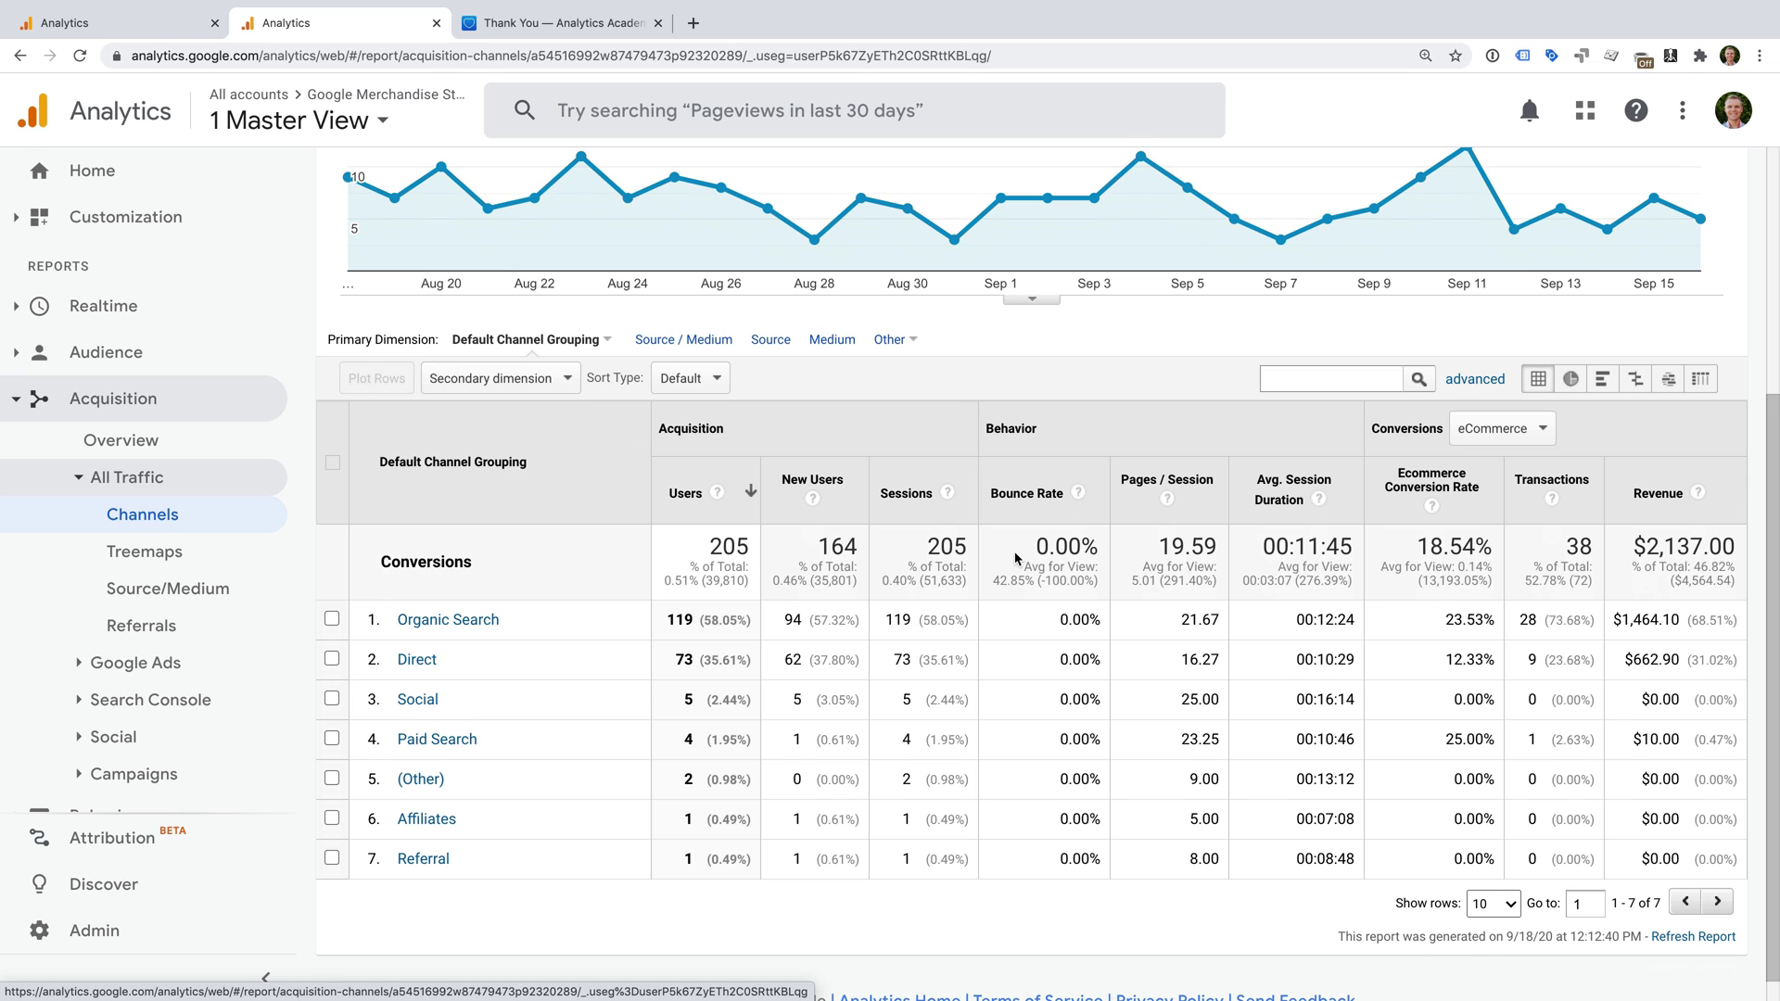
scroll(1015, 561, up, 5)
Change the Channels report start date to July 1, 2020, keeping Sep 16 as end.
click(1525, 233)
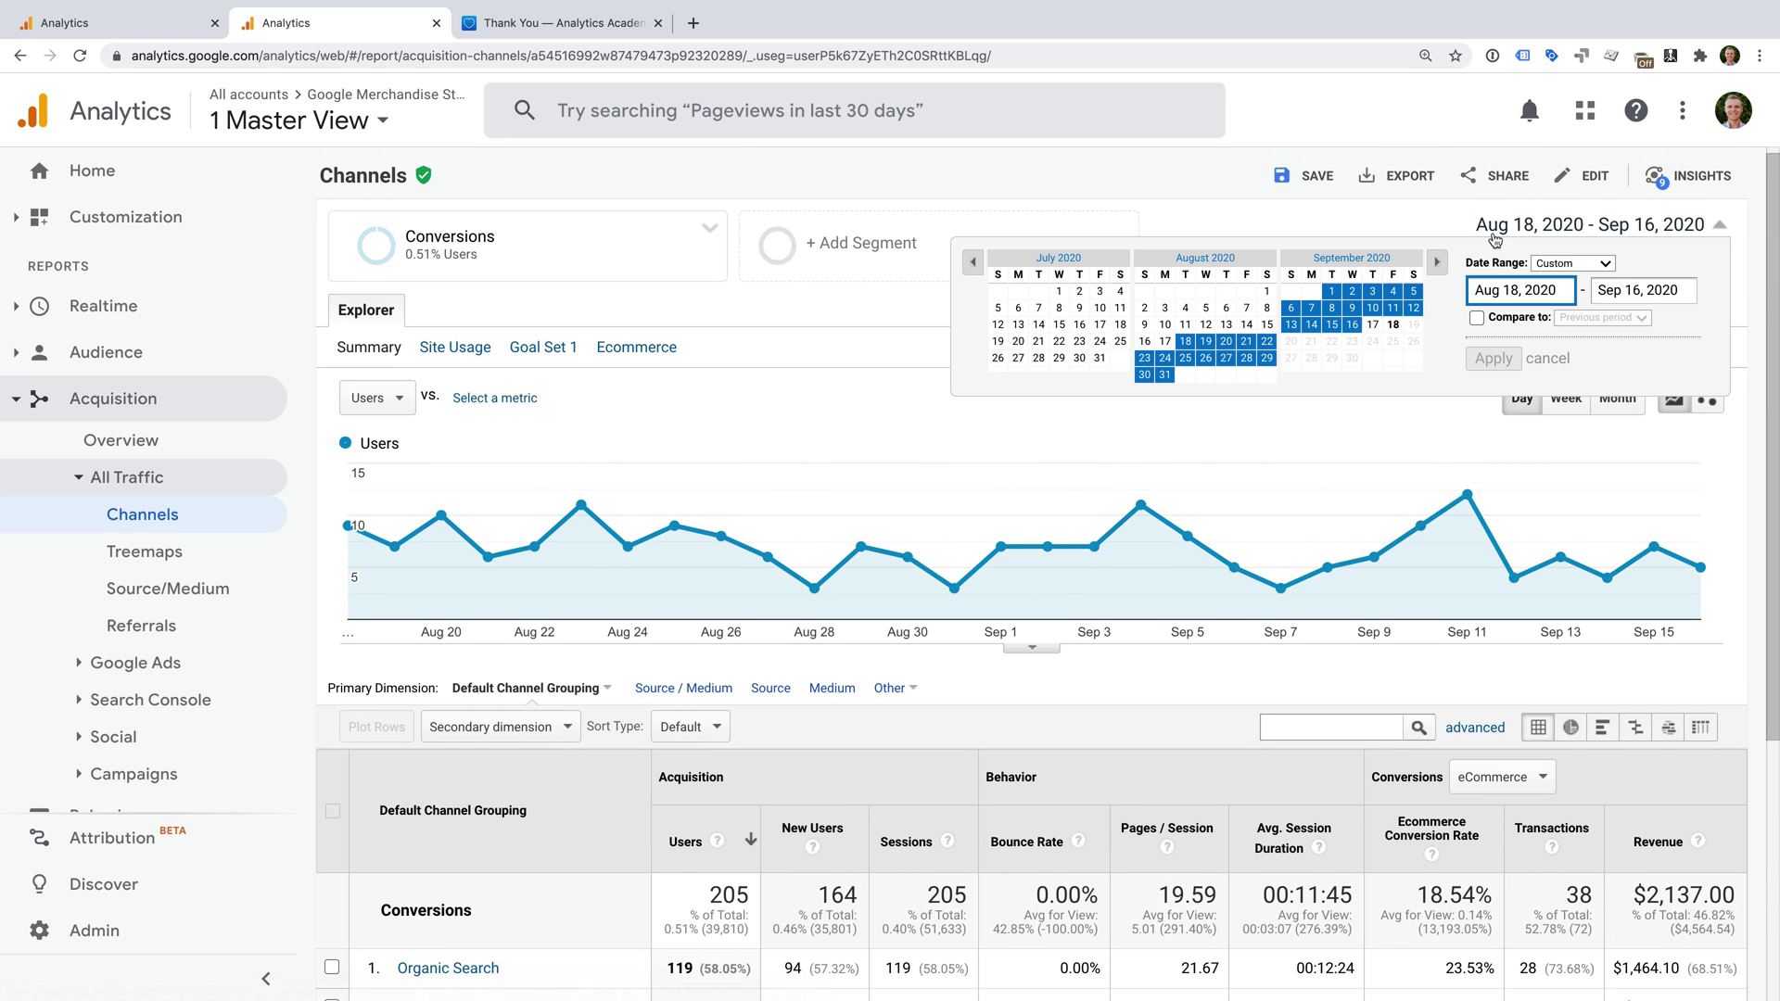
click(1059, 291)
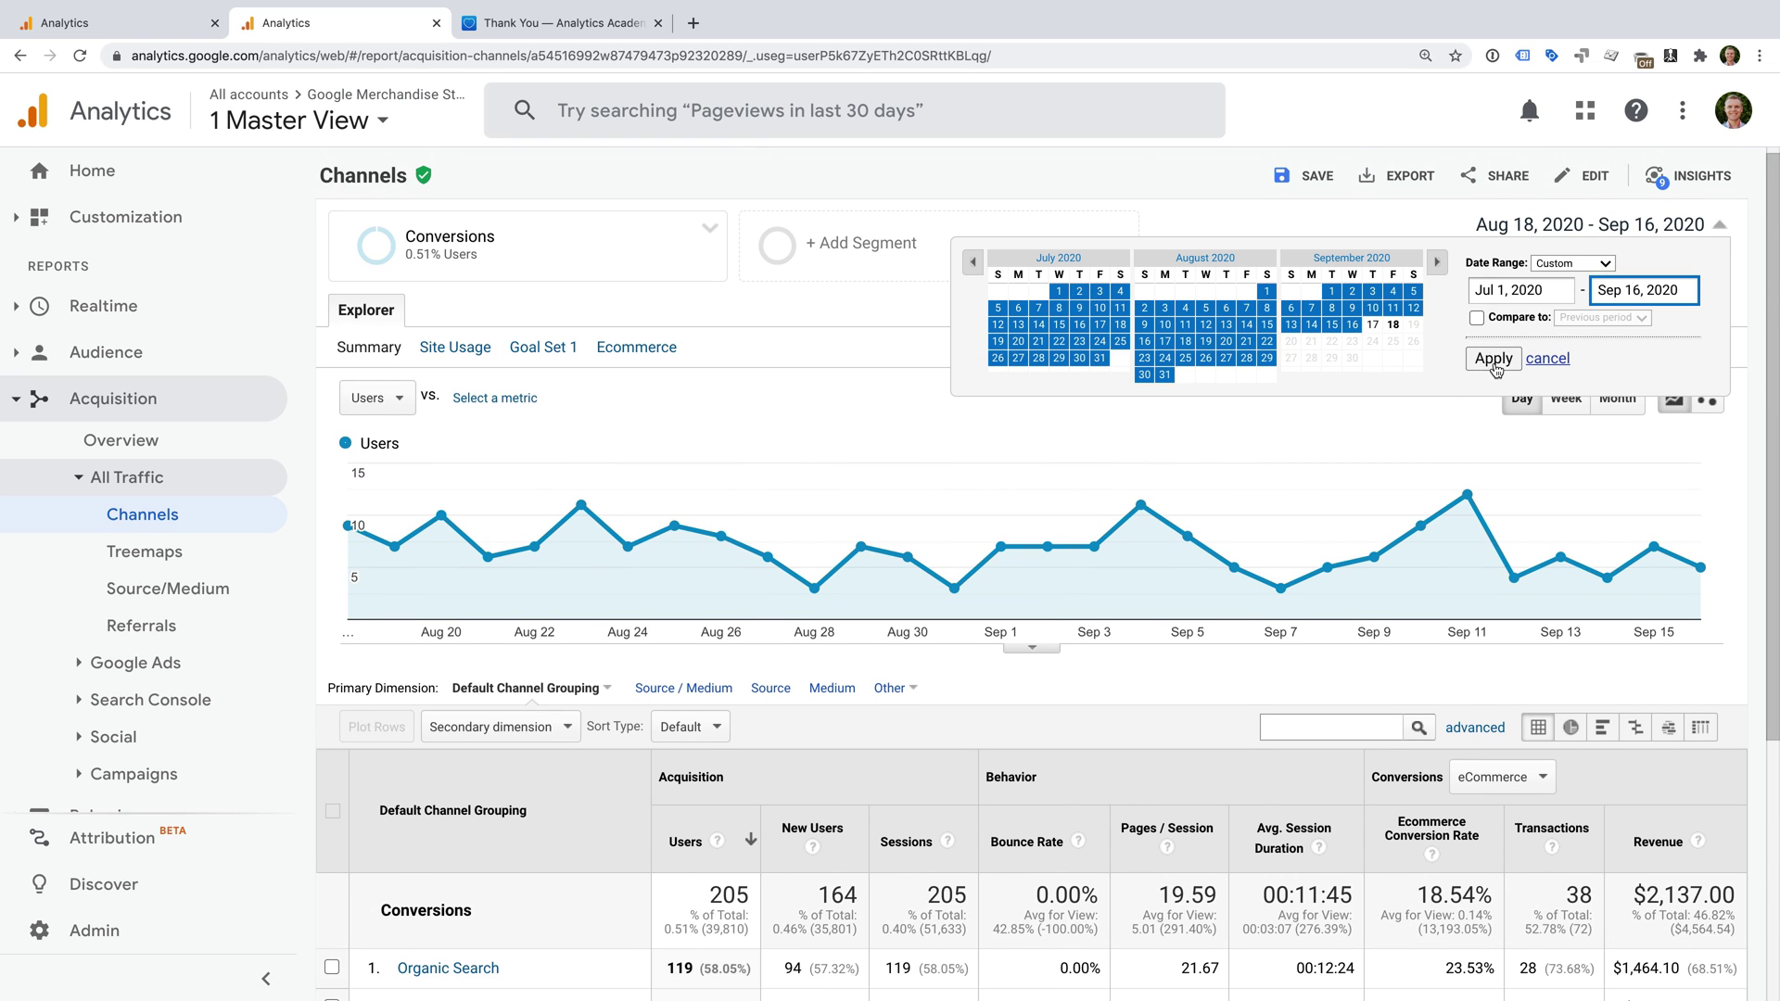
click(1493, 363)
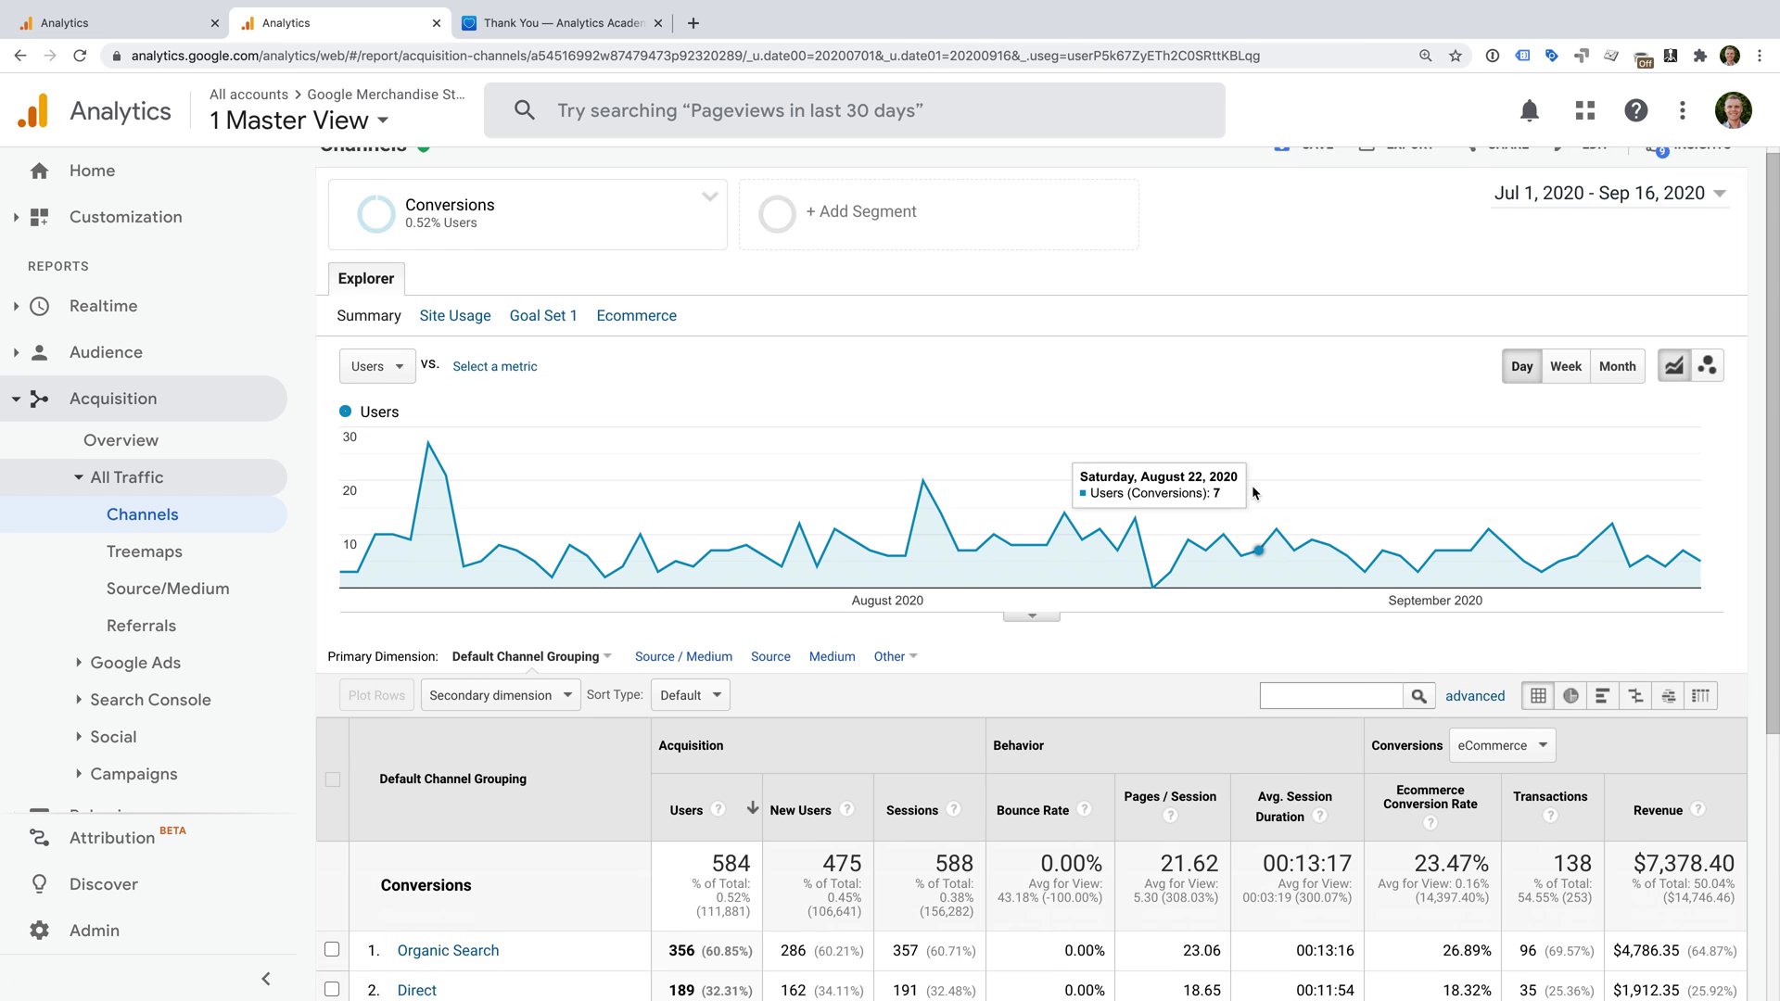
scroll(1132, 485, down, 3)
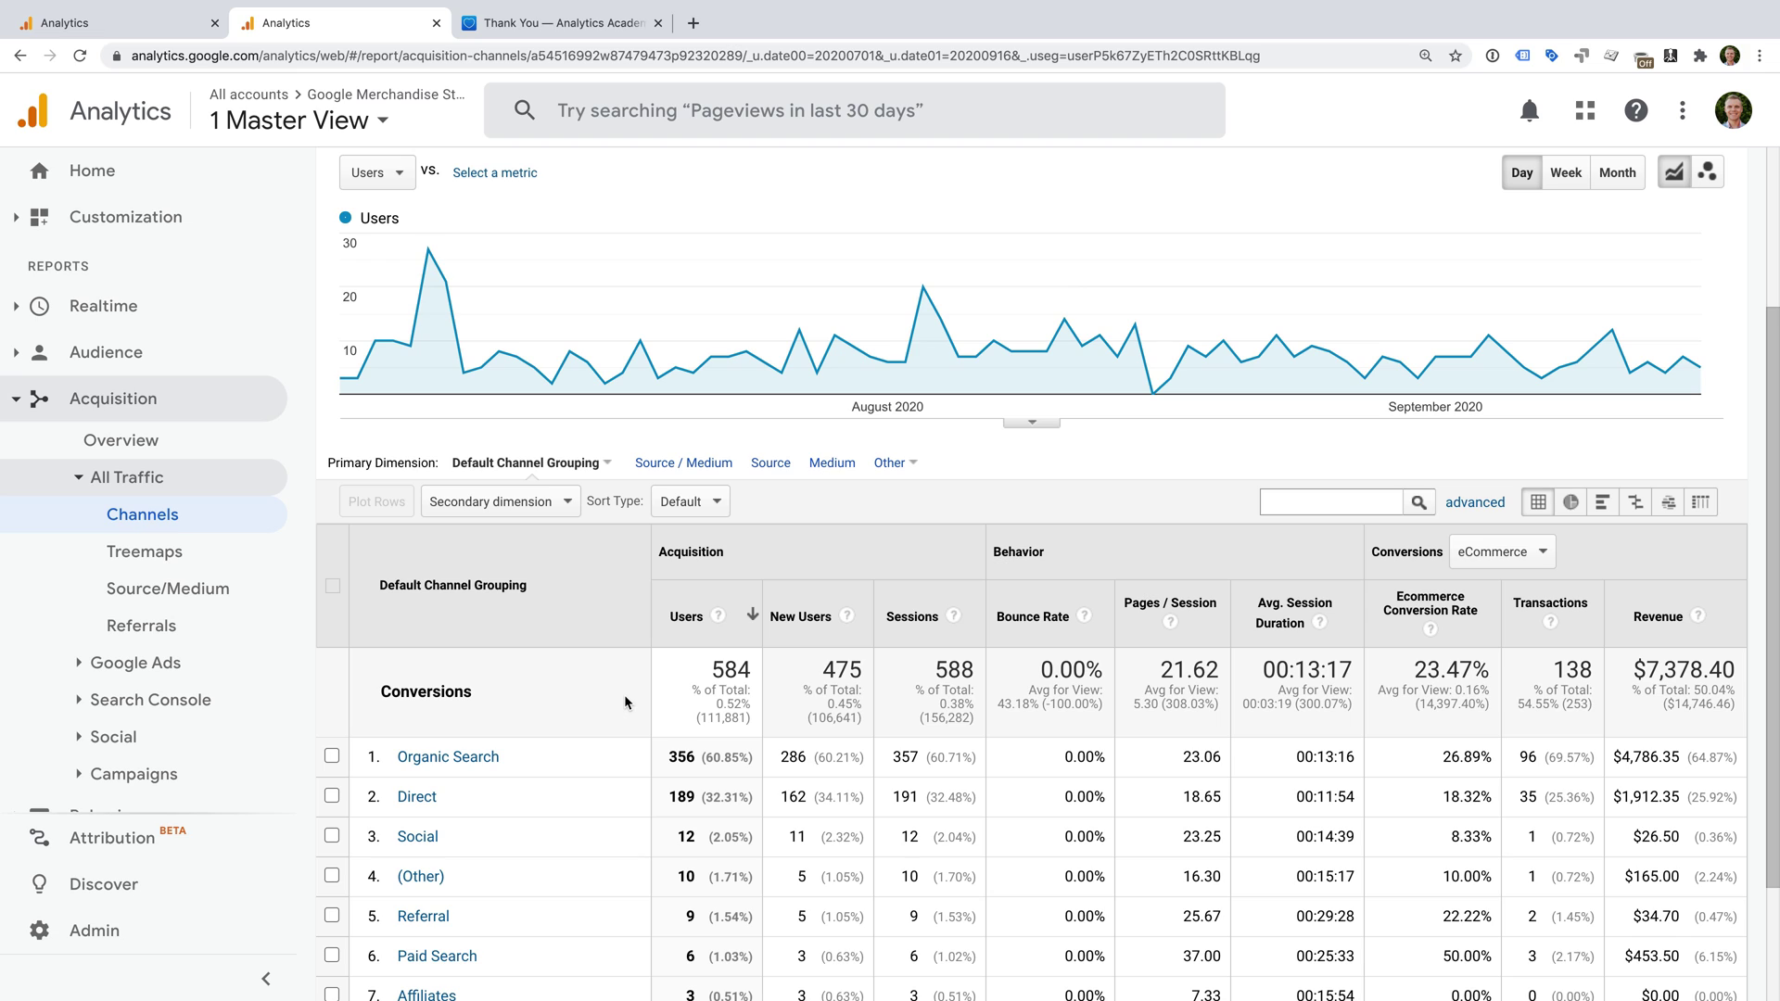